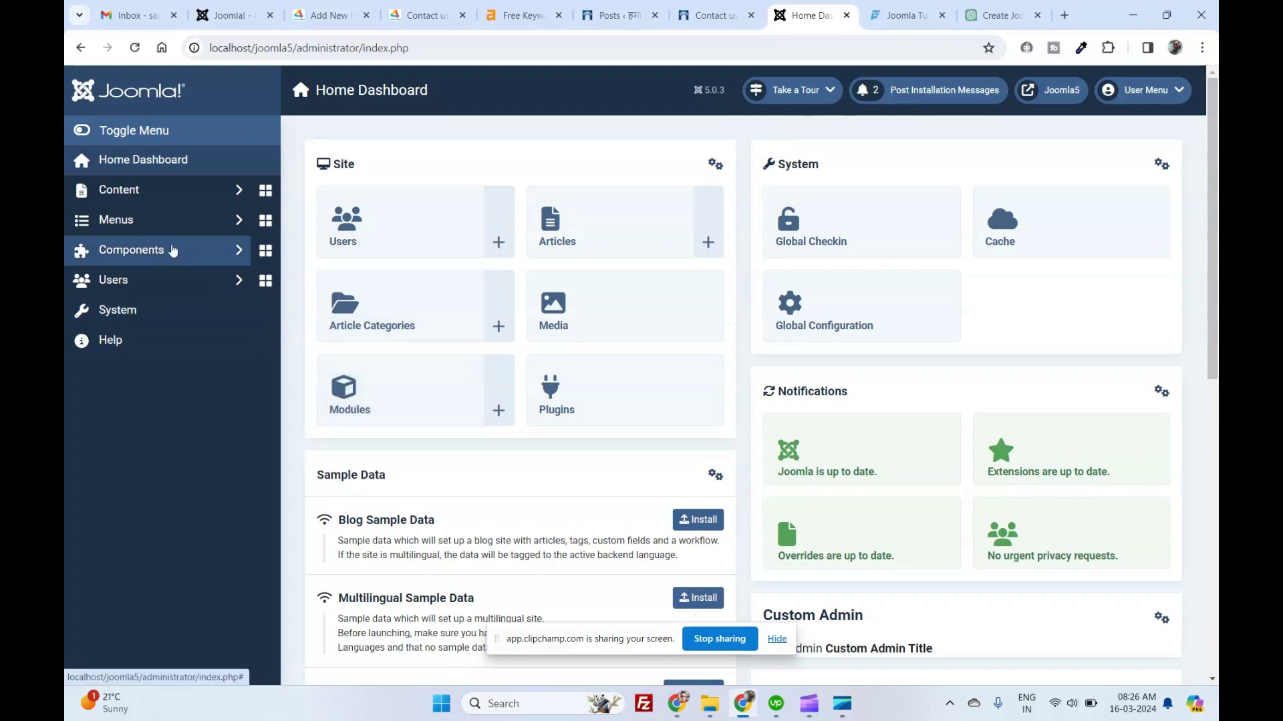
From the Home Dashboard, expand Components > Banners to list Banners, Categories, Clients and Tracks.
click(144, 163)
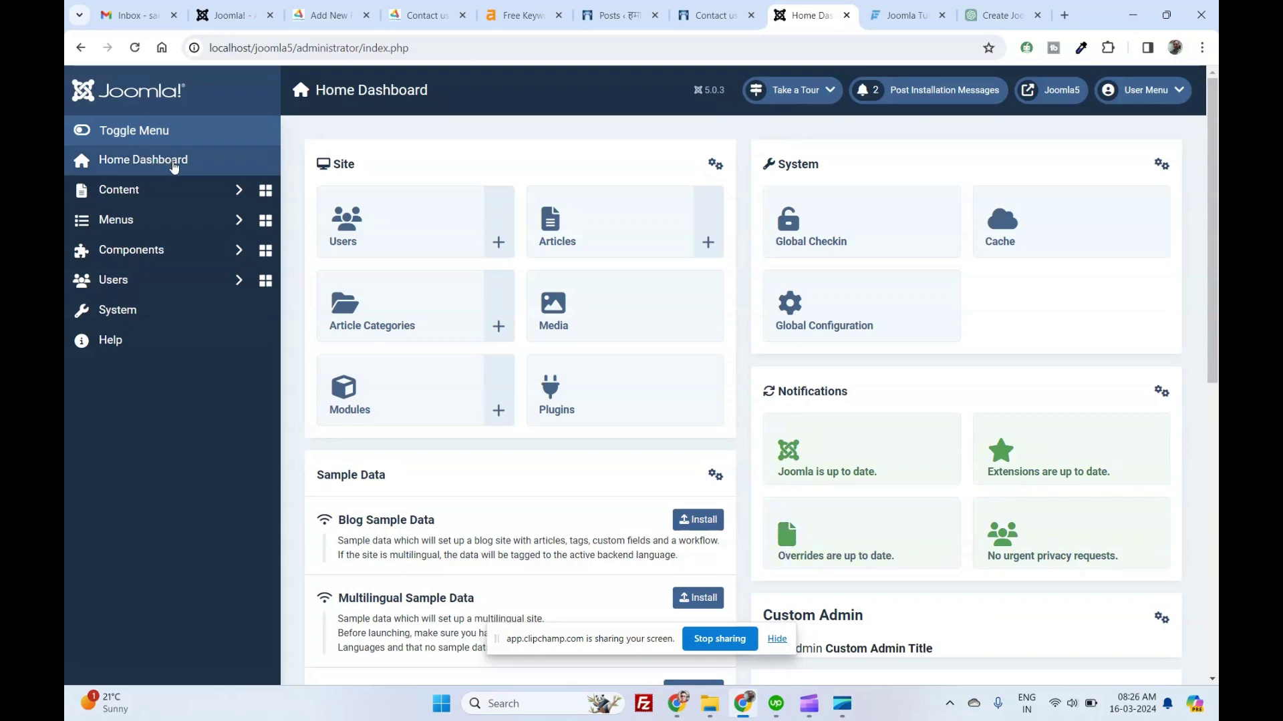
click(136, 252)
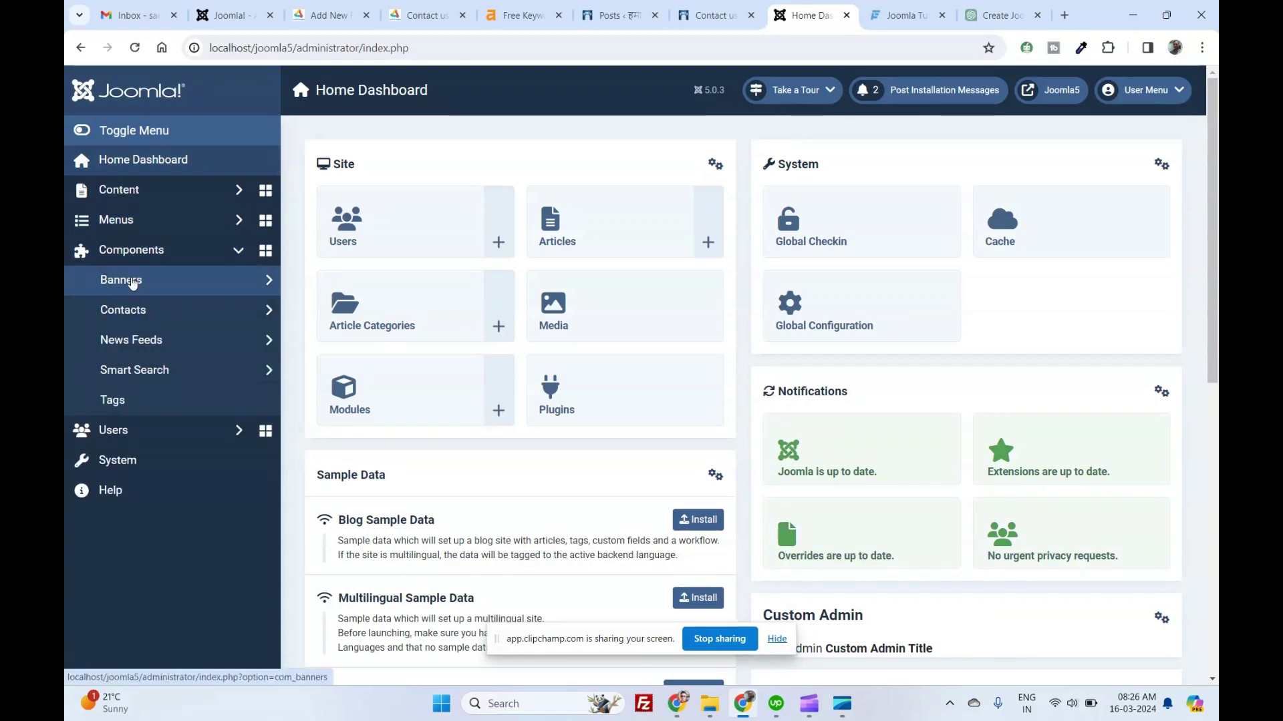
click(130, 286)
click(130, 288)
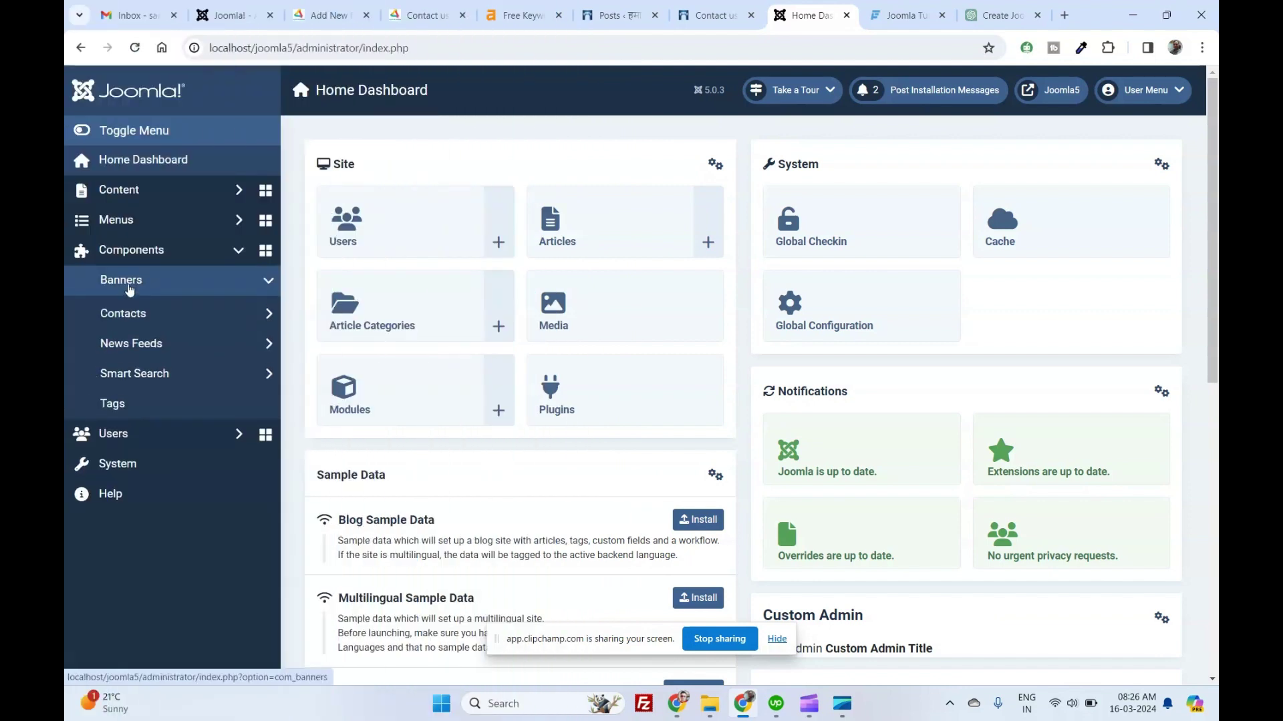
Create a new banner category titled 'Youtube Promotion'.
click(129, 289)
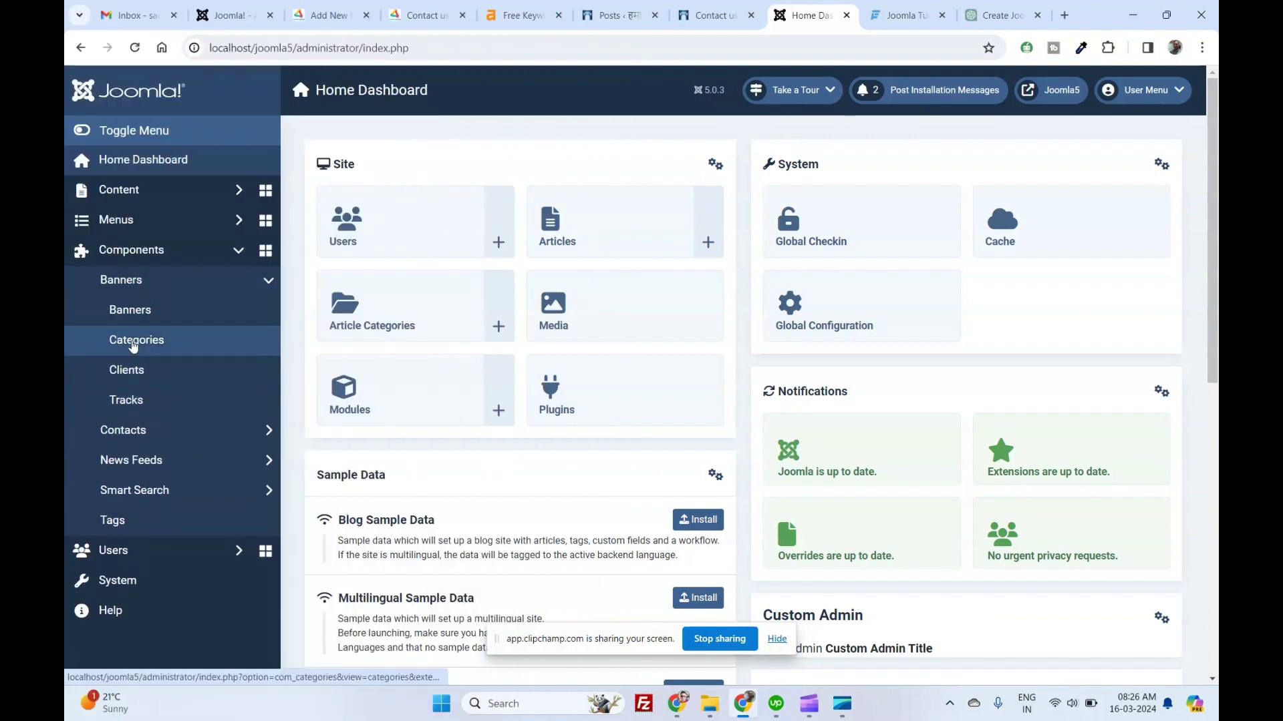
click(138, 344)
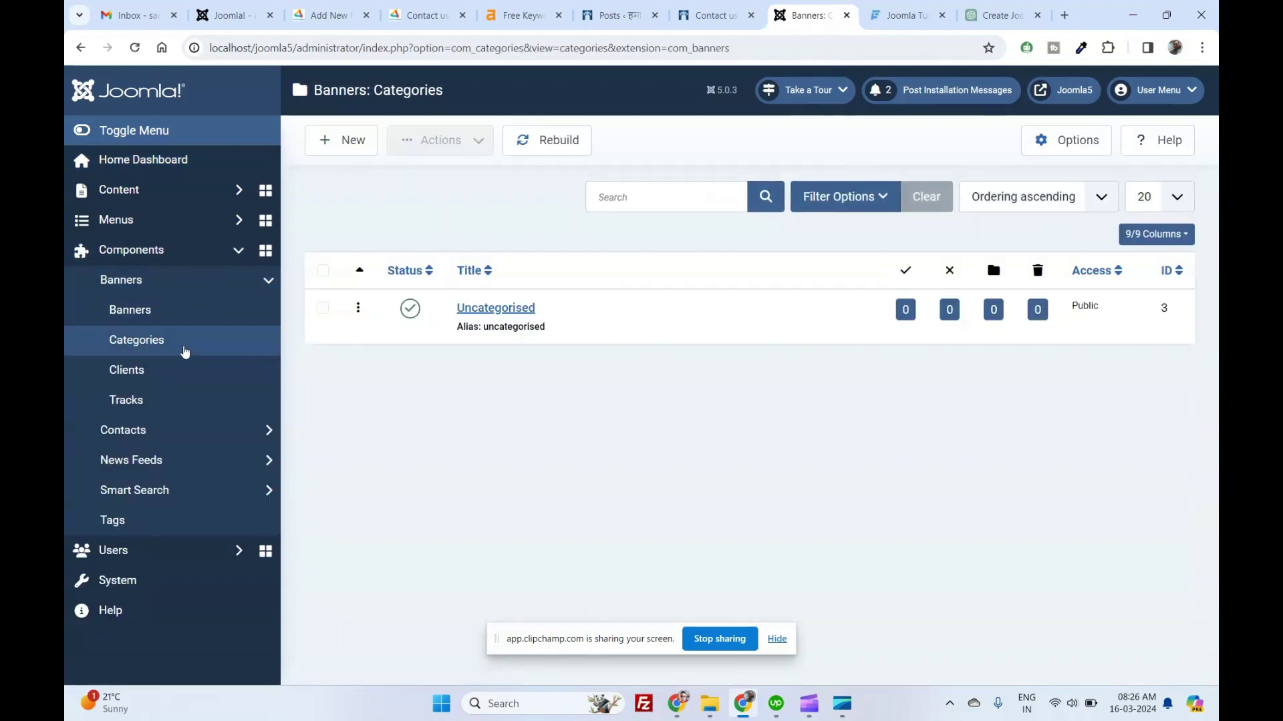
click(328, 137)
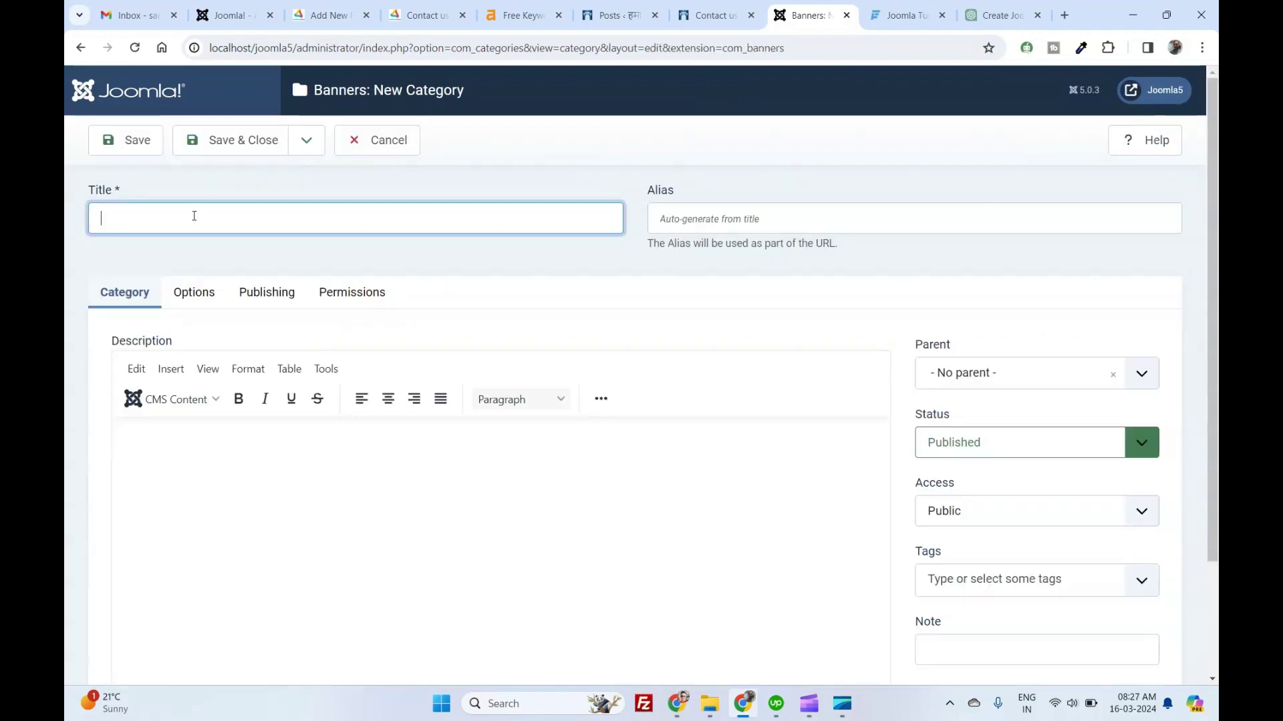
text(Youtube Promotion)
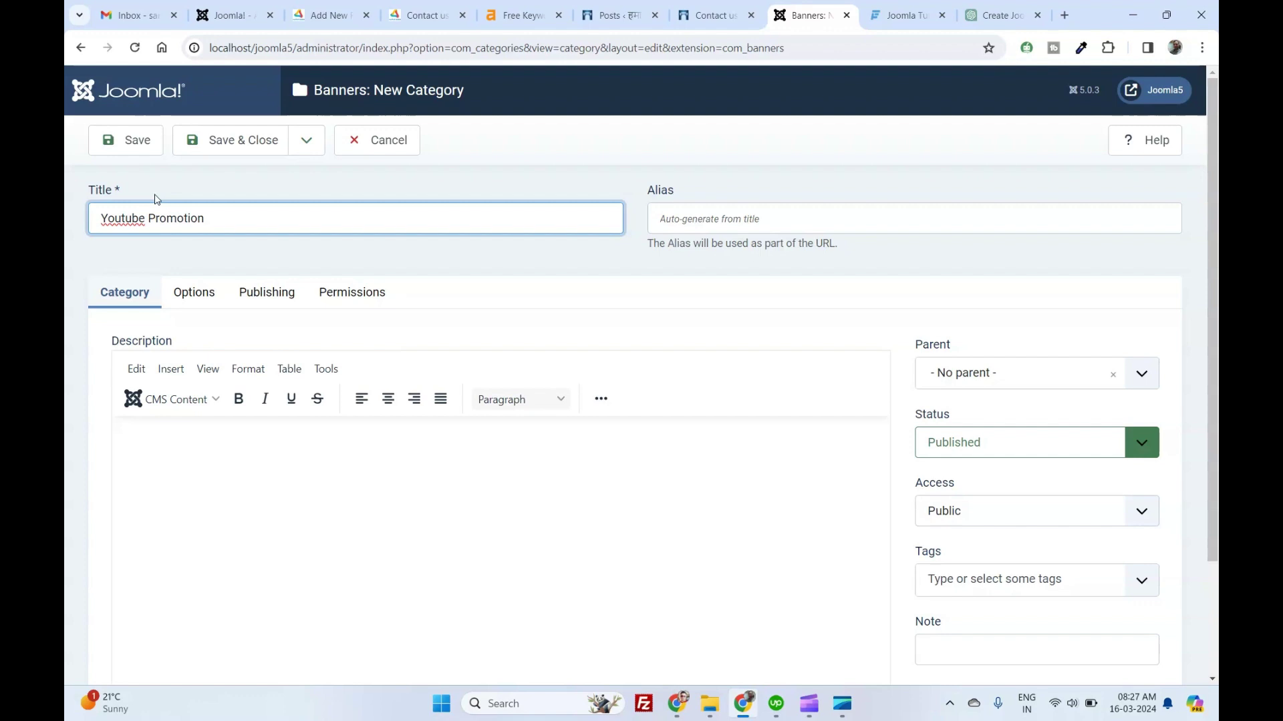
Give the category the description 'This is Joomla 5 banners category'.
click(232, 470)
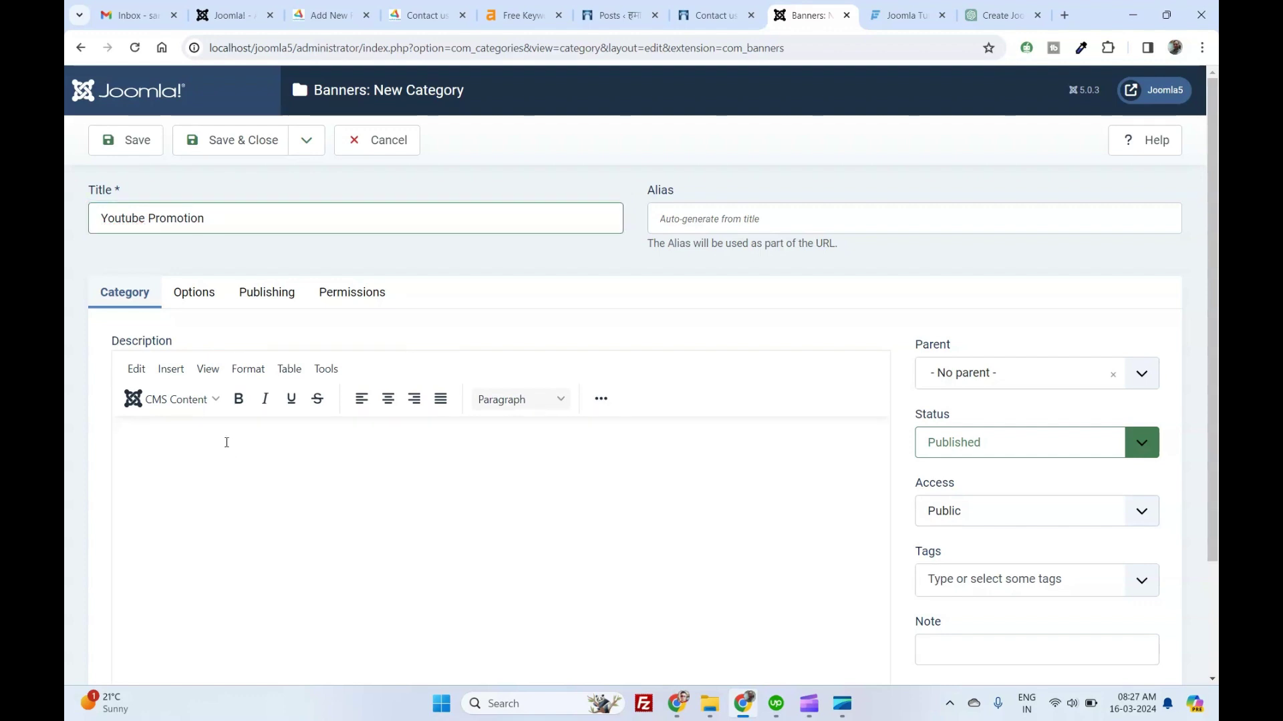
text(This is Joomla 5 banner)
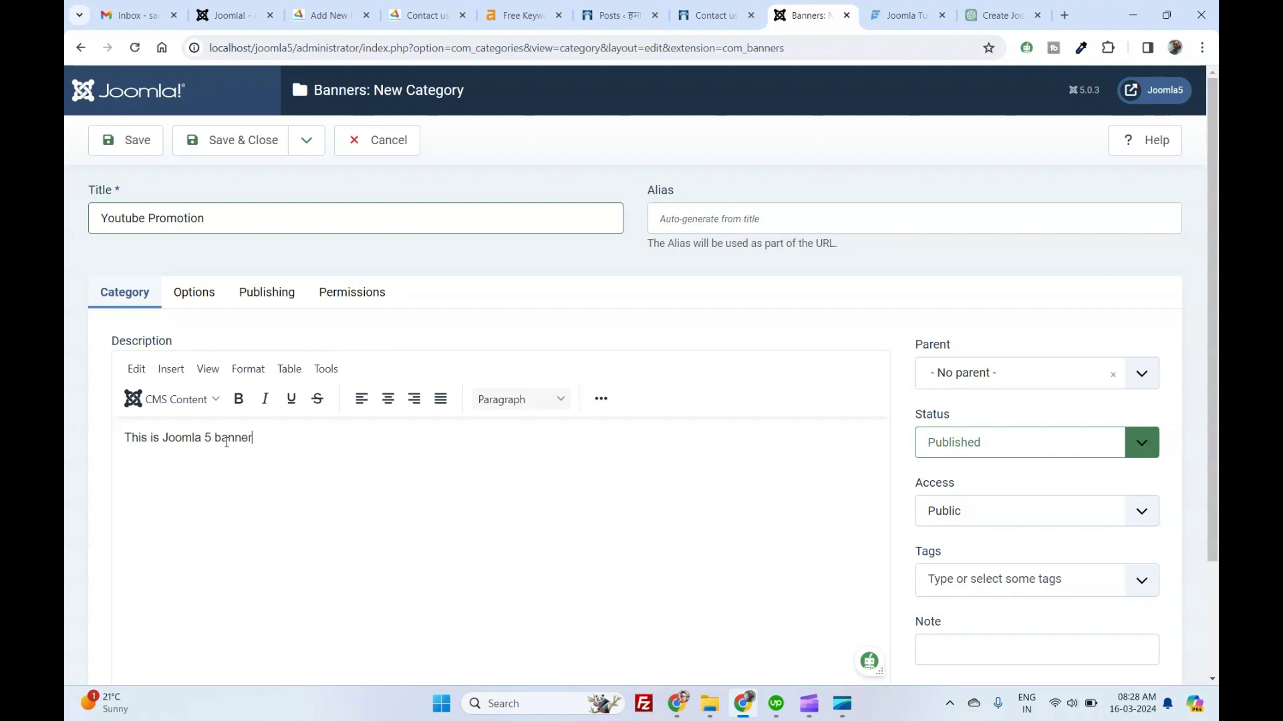
text(s category and in)
key(BackSpace)
key(BackSpace)
Save the Youtube Promotion category and begin adding the first banner client.
click(243, 140)
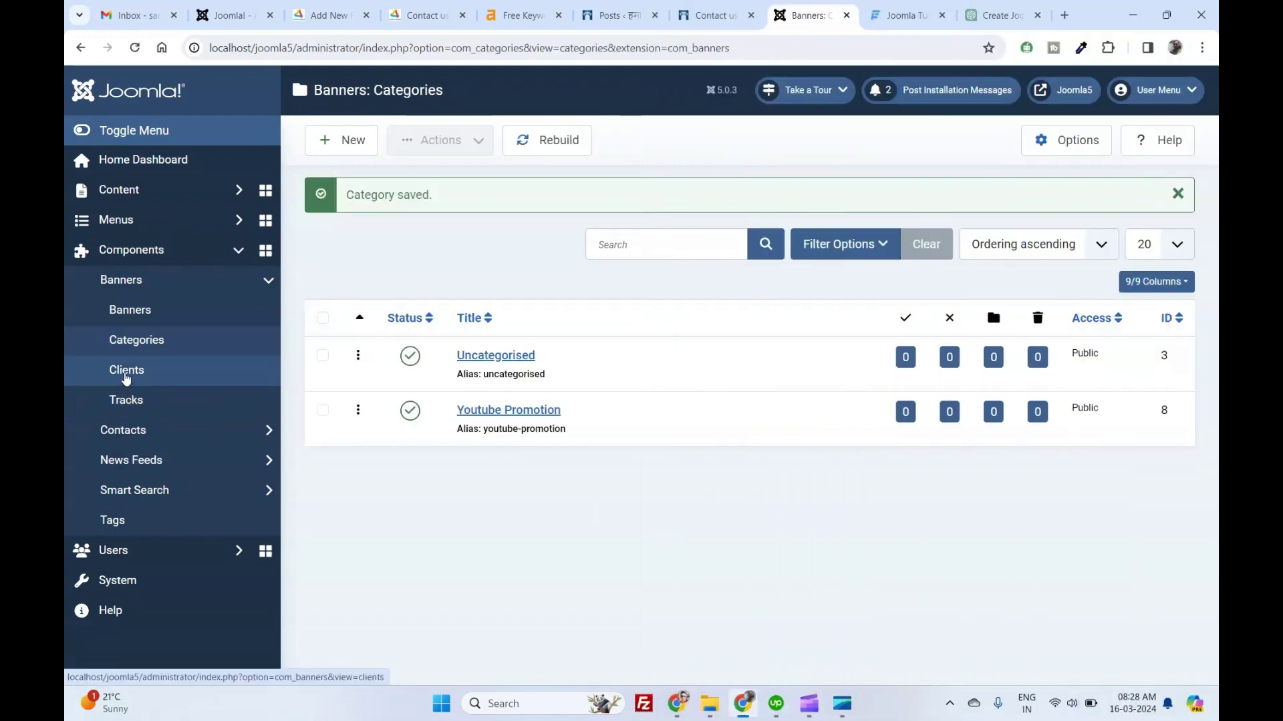
click(126, 372)
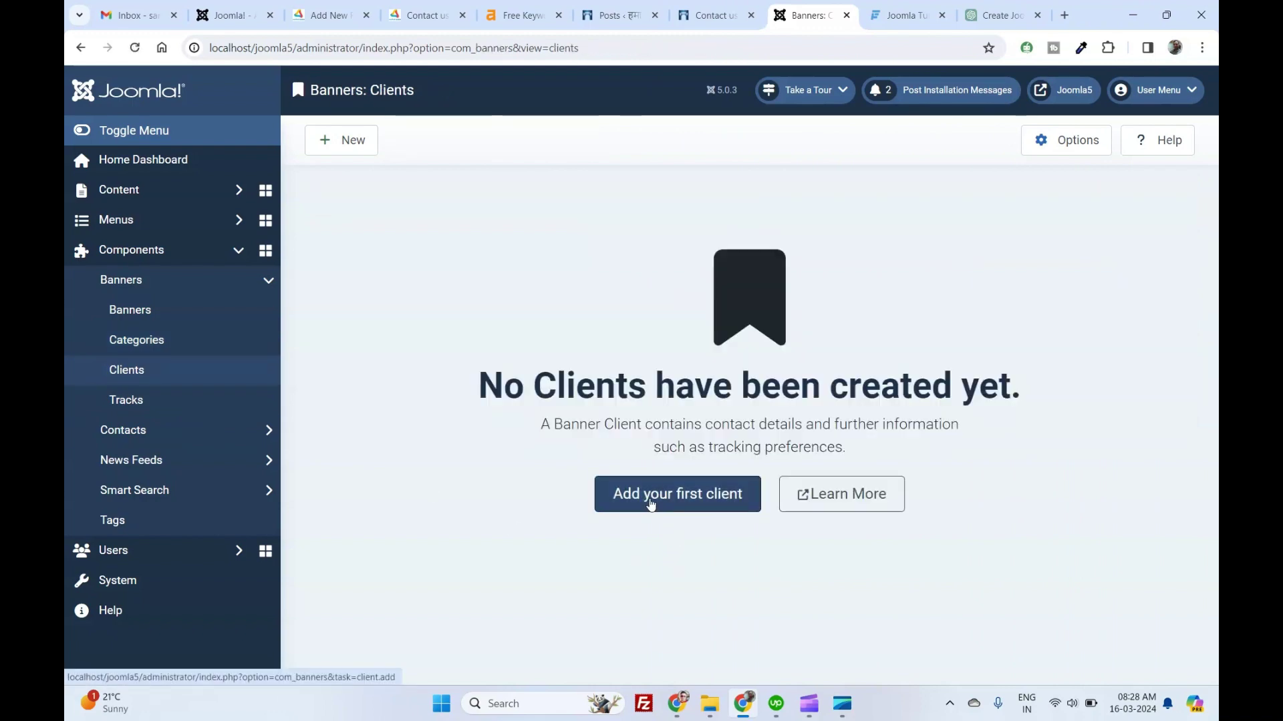
click(652, 504)
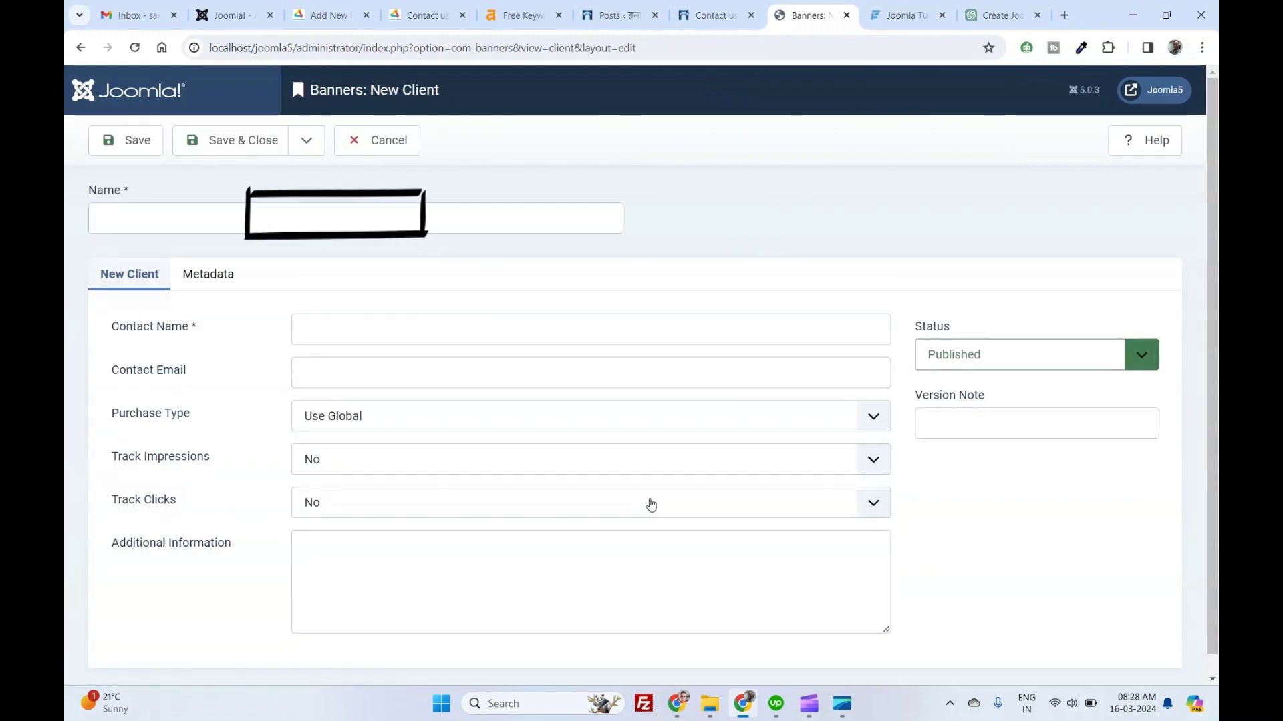
Name the client 'Joomla Client 1' and fill in the contact's name and e-mail address.
click(179, 216)
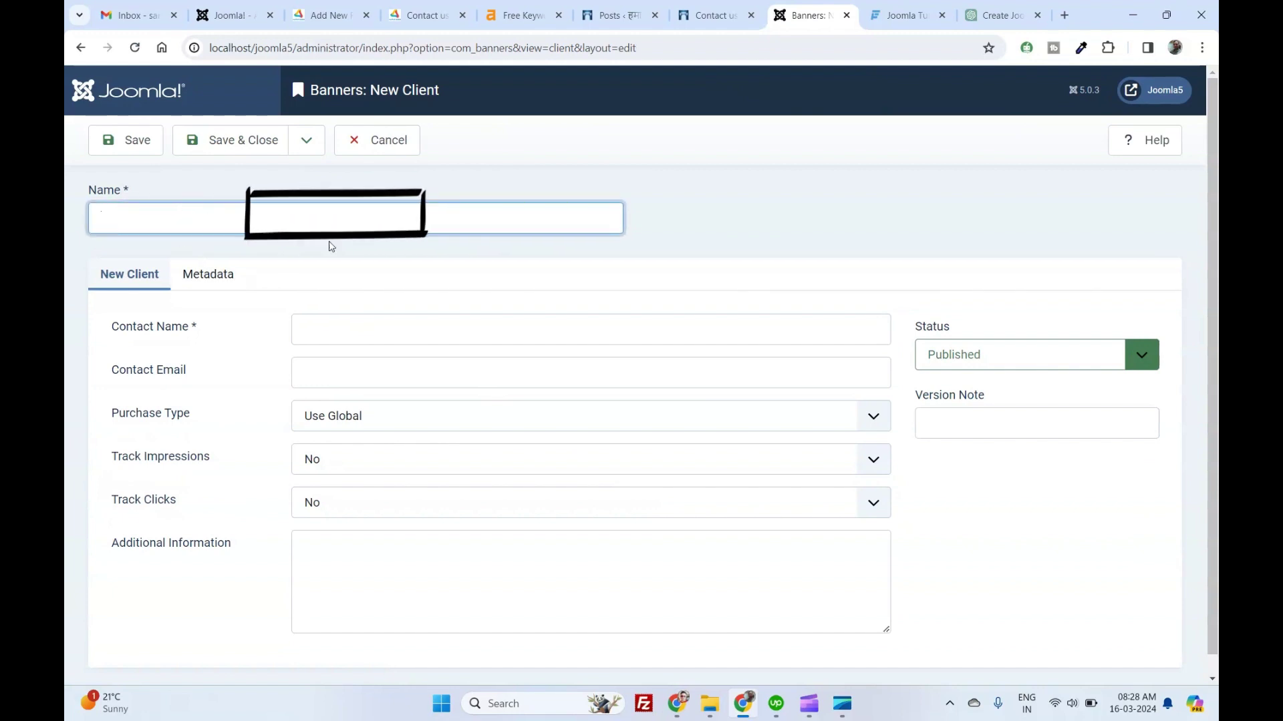
text(Joomla Cli)
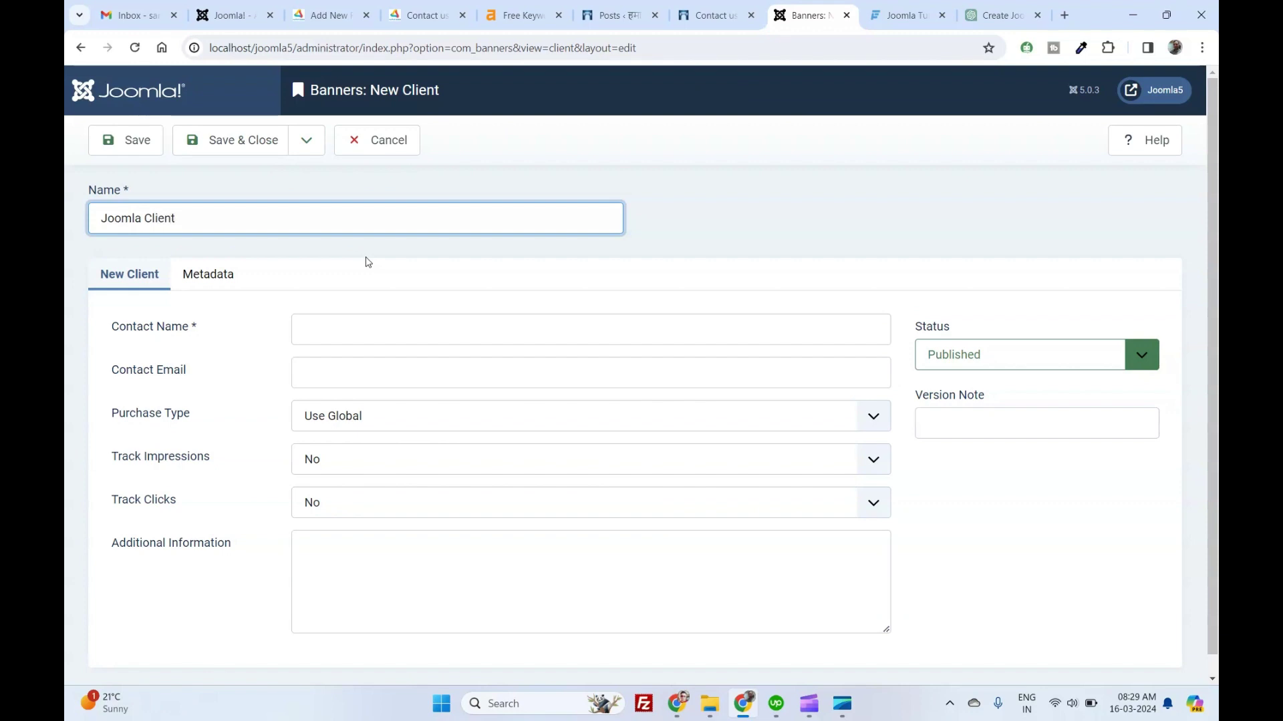
text(ent)
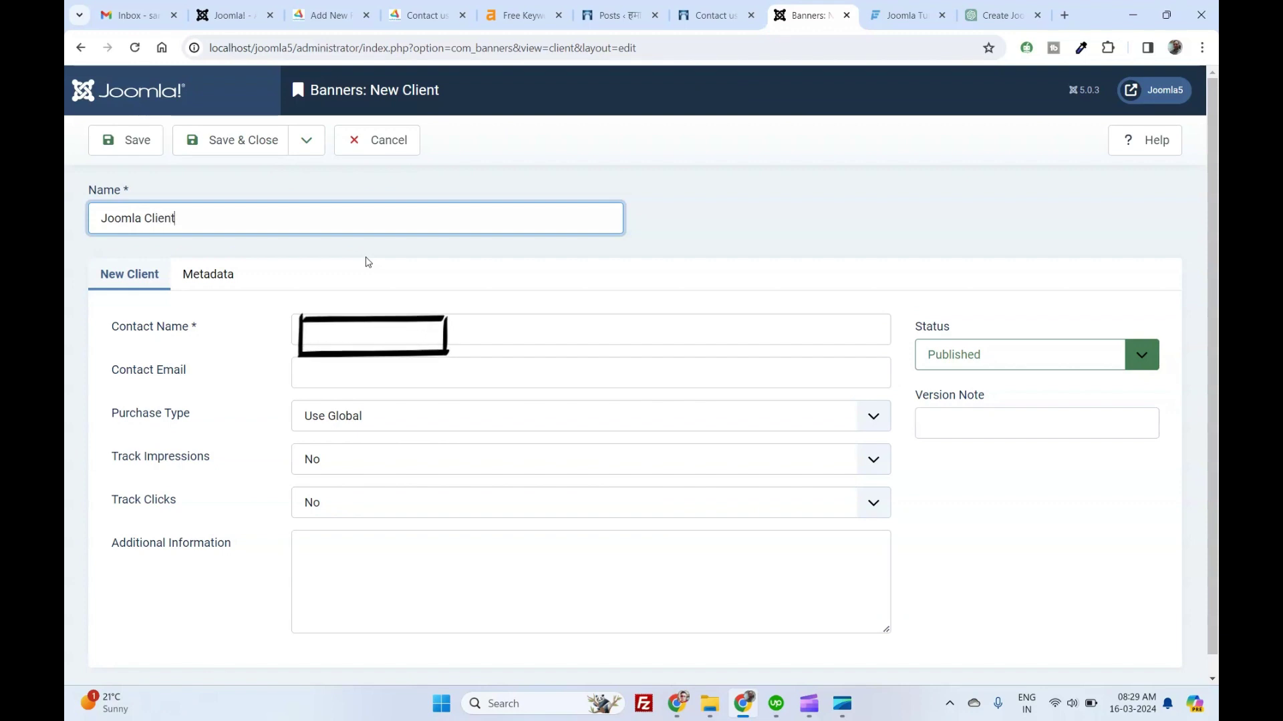
text( 1)
click(325, 329)
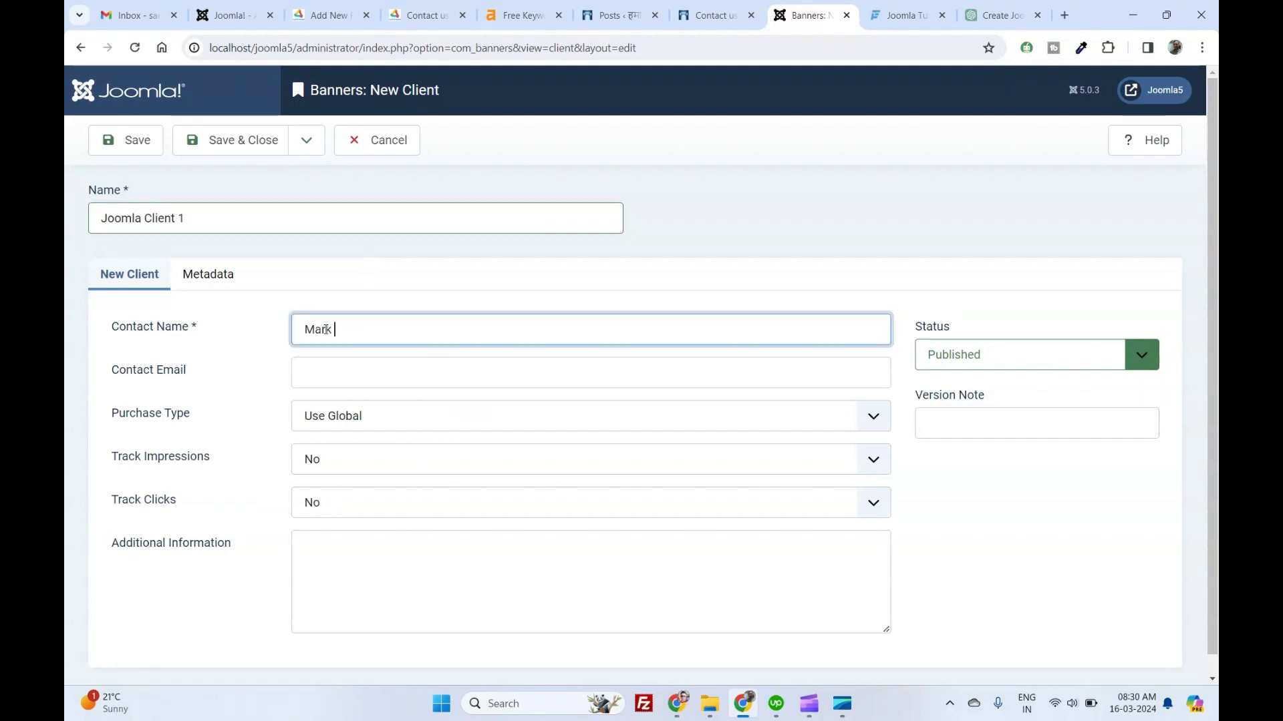
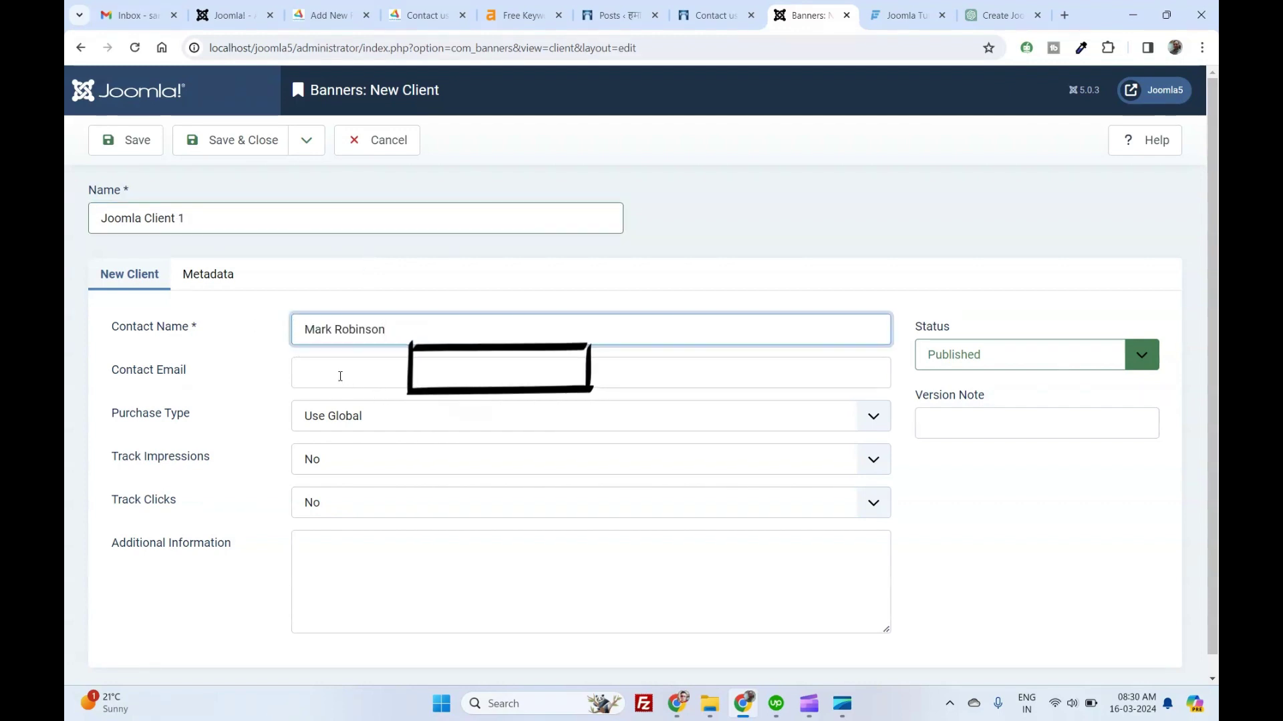
click(340, 374)
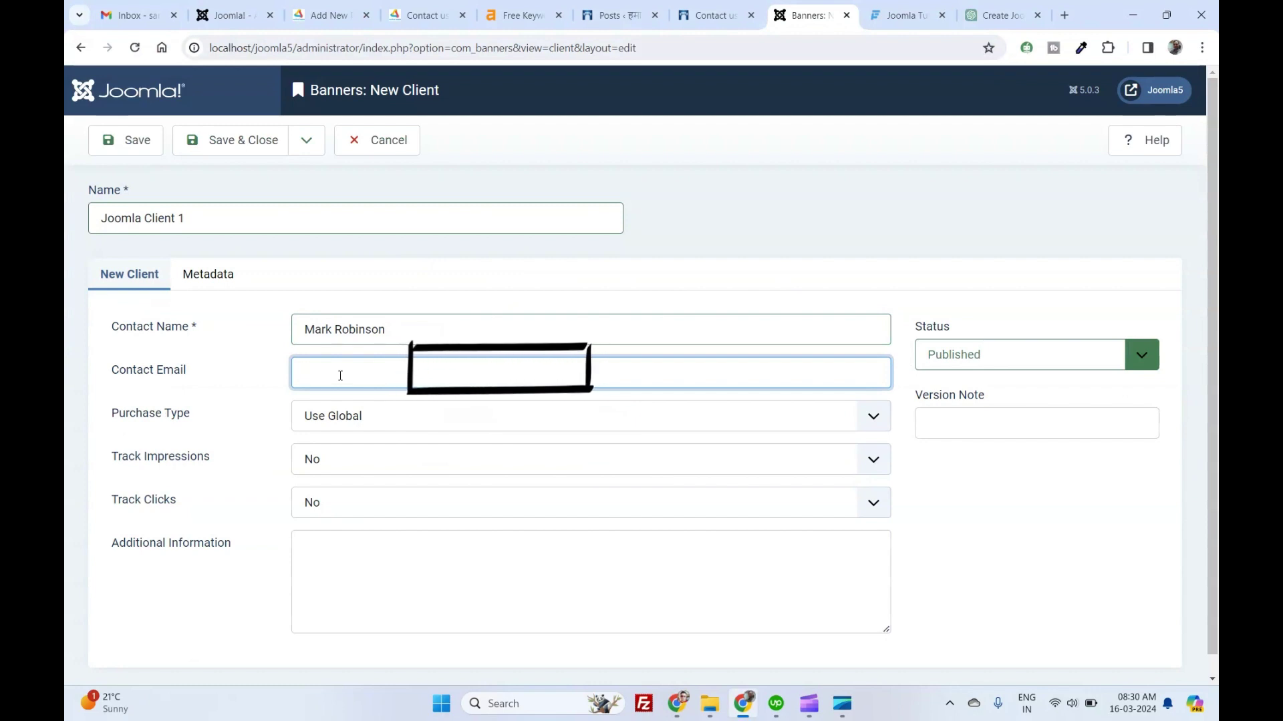
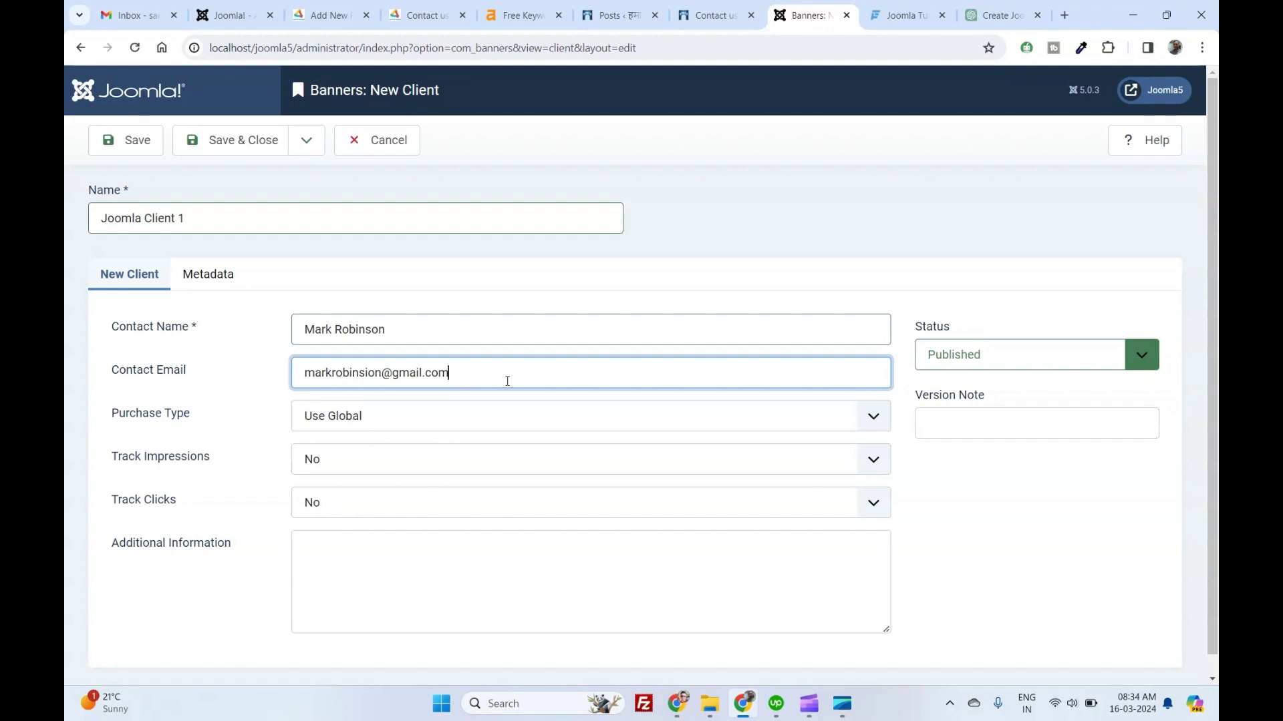
Set purchase type Daily, track impressions and clicks, and add the note 'This is for Joomla'.
click(415, 416)
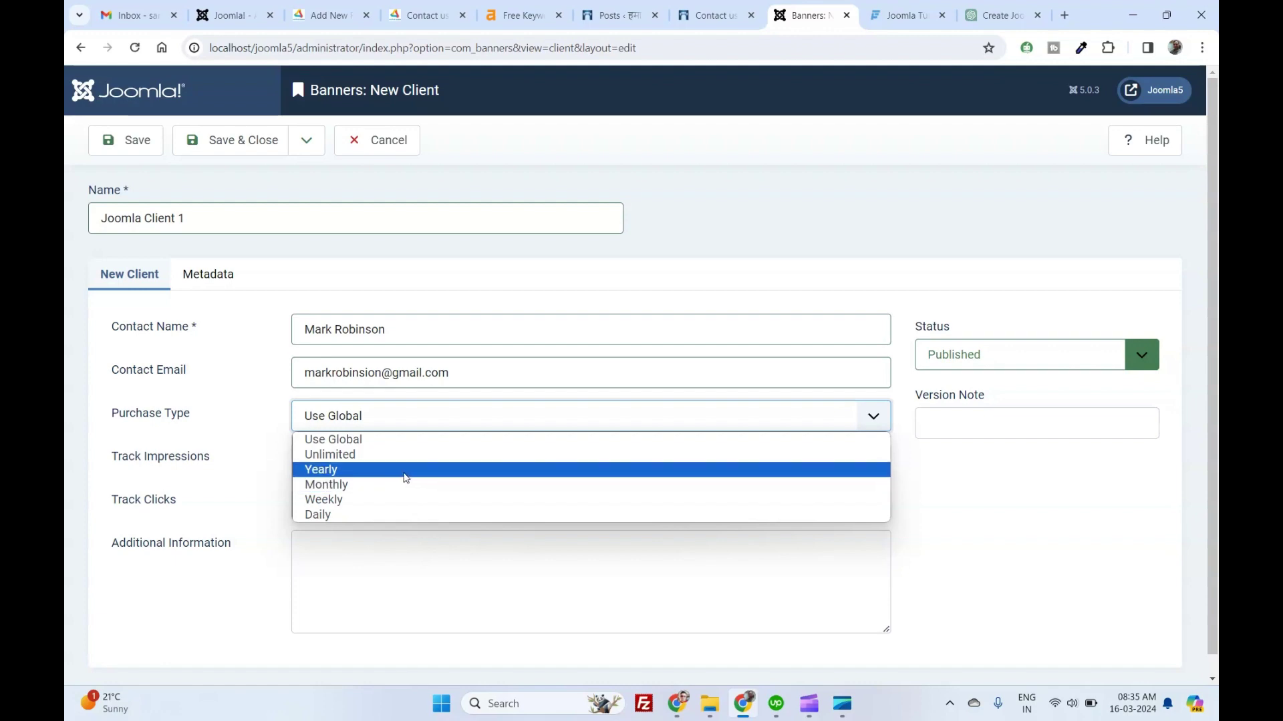
click(393, 509)
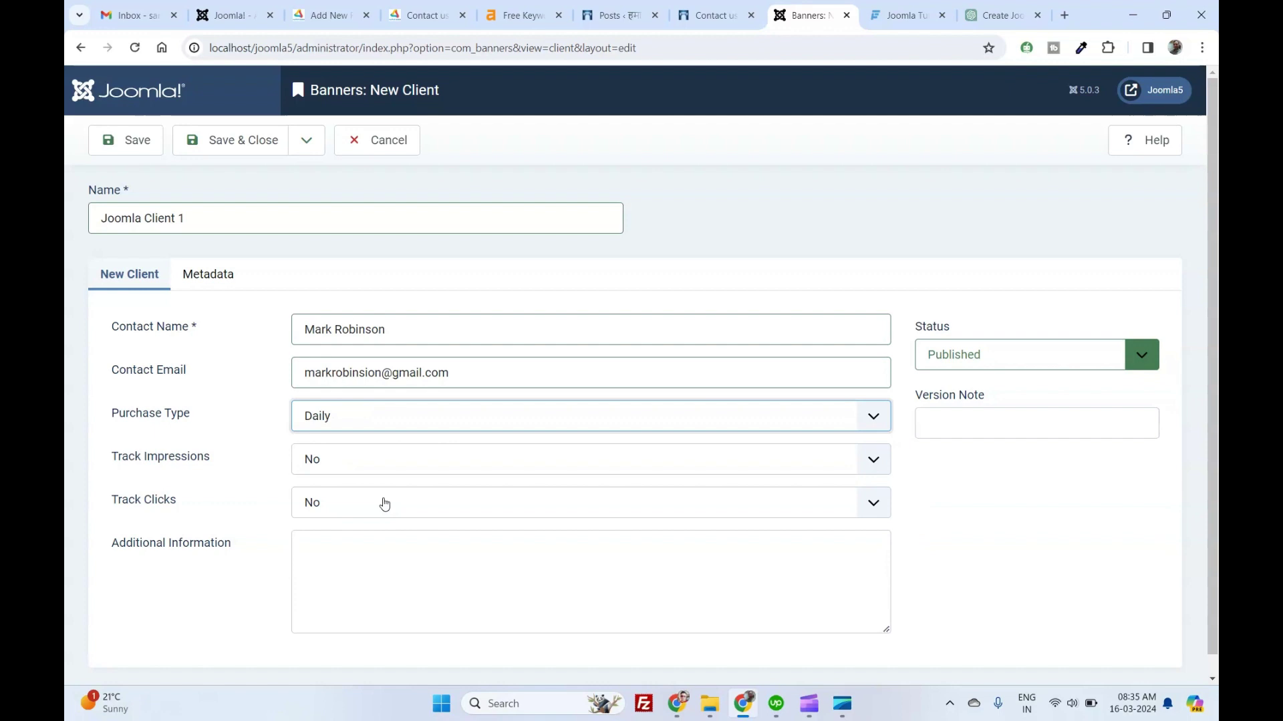
click(308, 468)
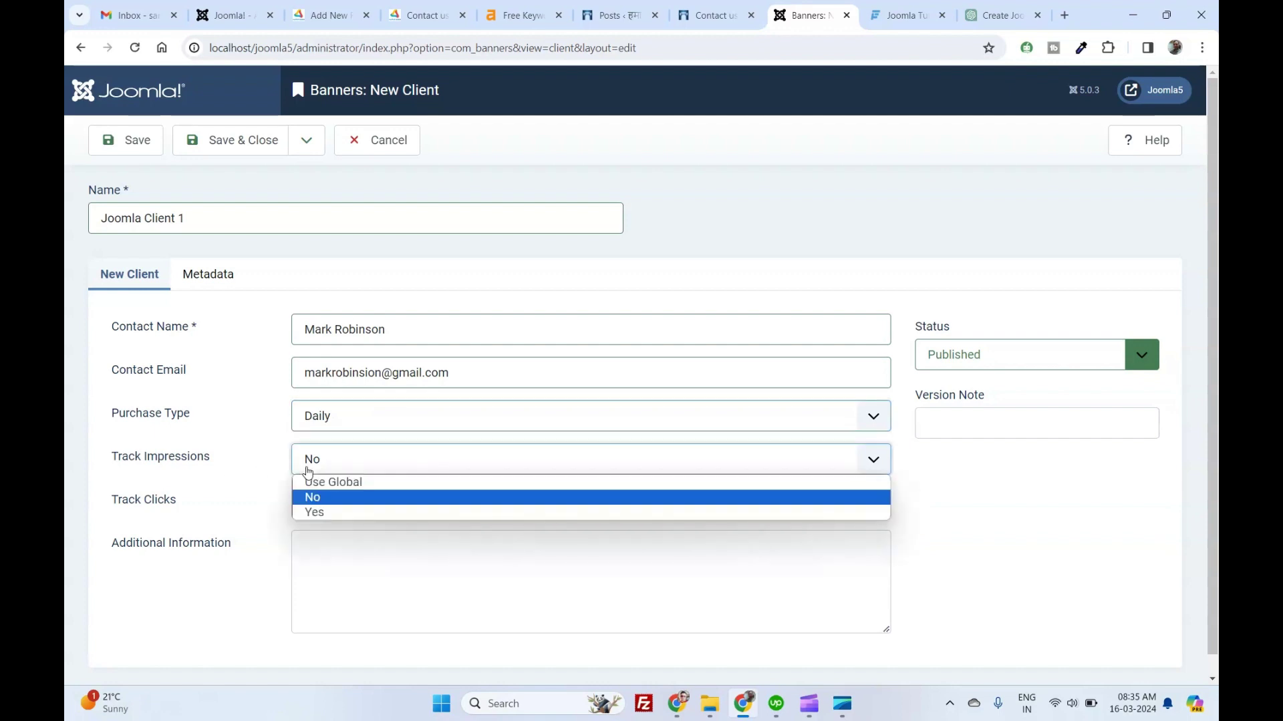
click(306, 512)
click(330, 511)
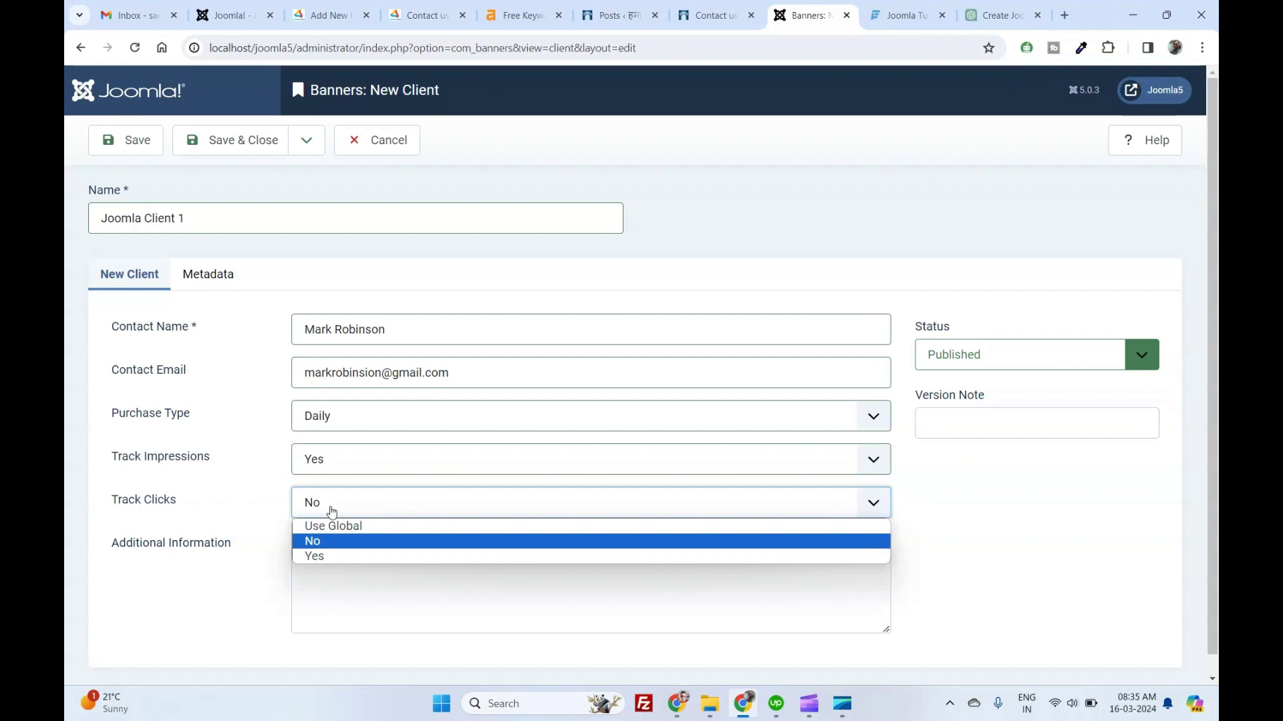
click(332, 557)
click(331, 553)
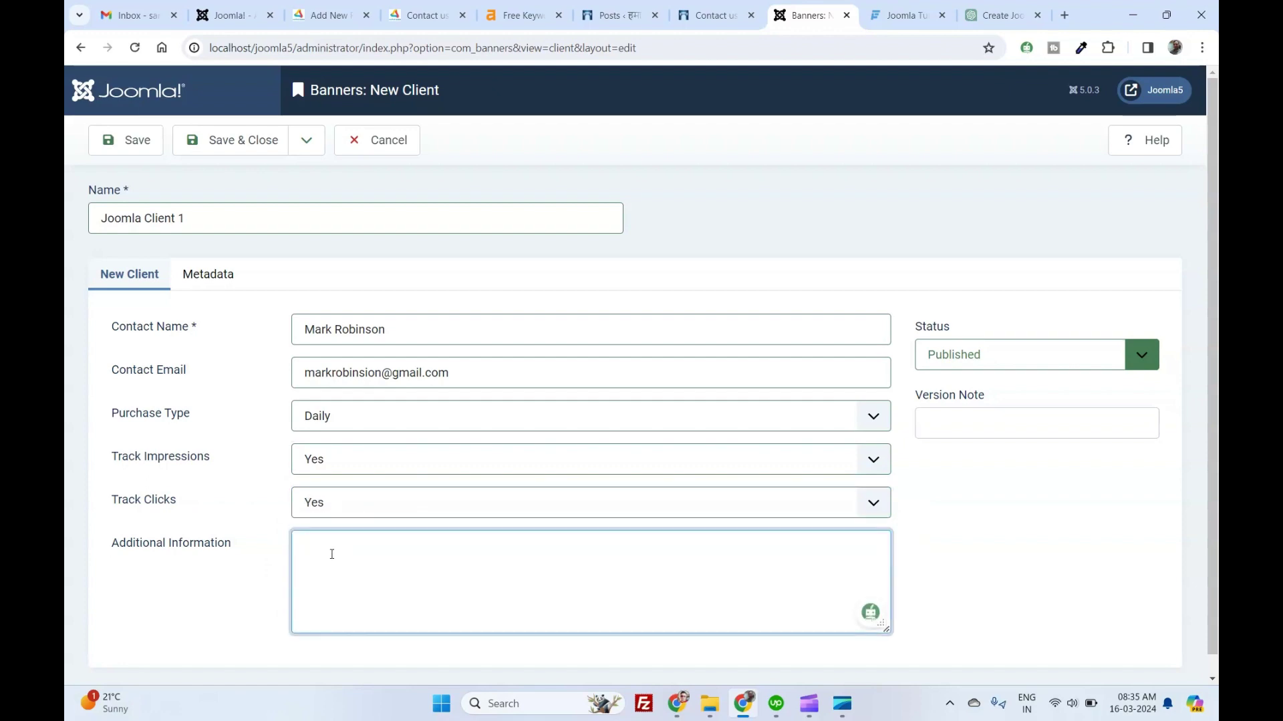
text(This is for Joomla 5)
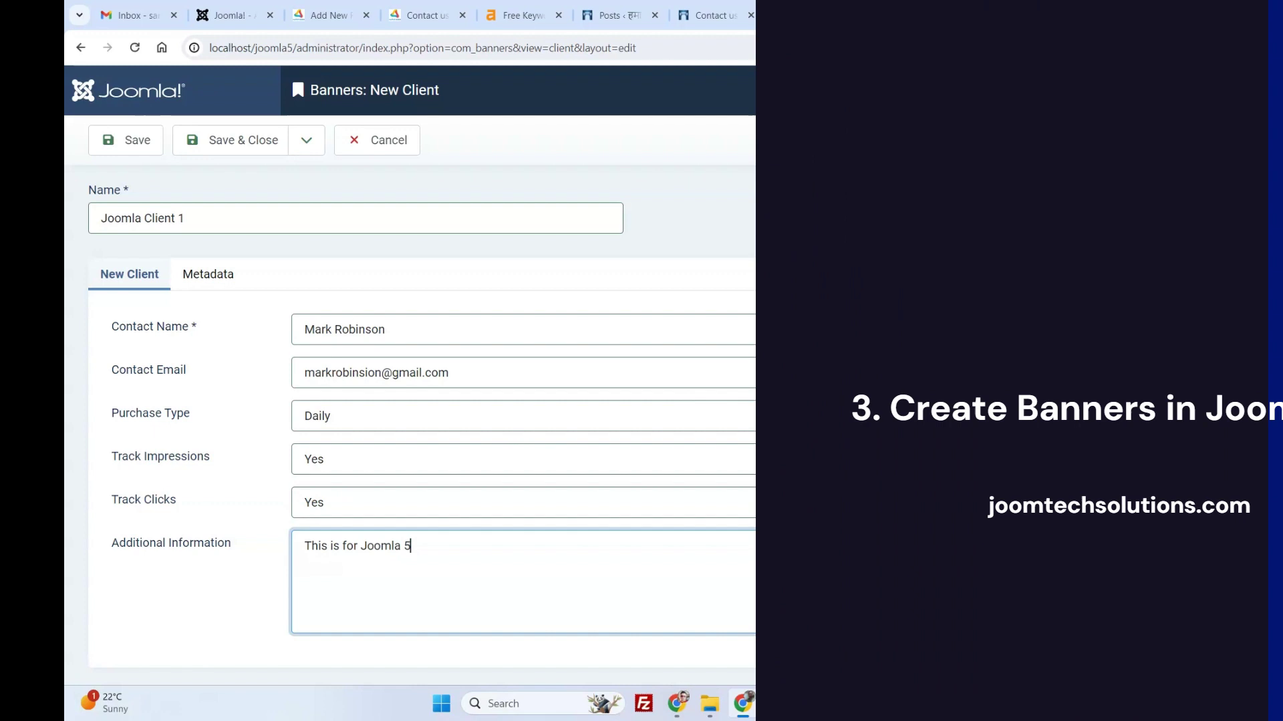
Save the client and start a new banner named 'Top banner'.
click(208, 273)
click(381, 391)
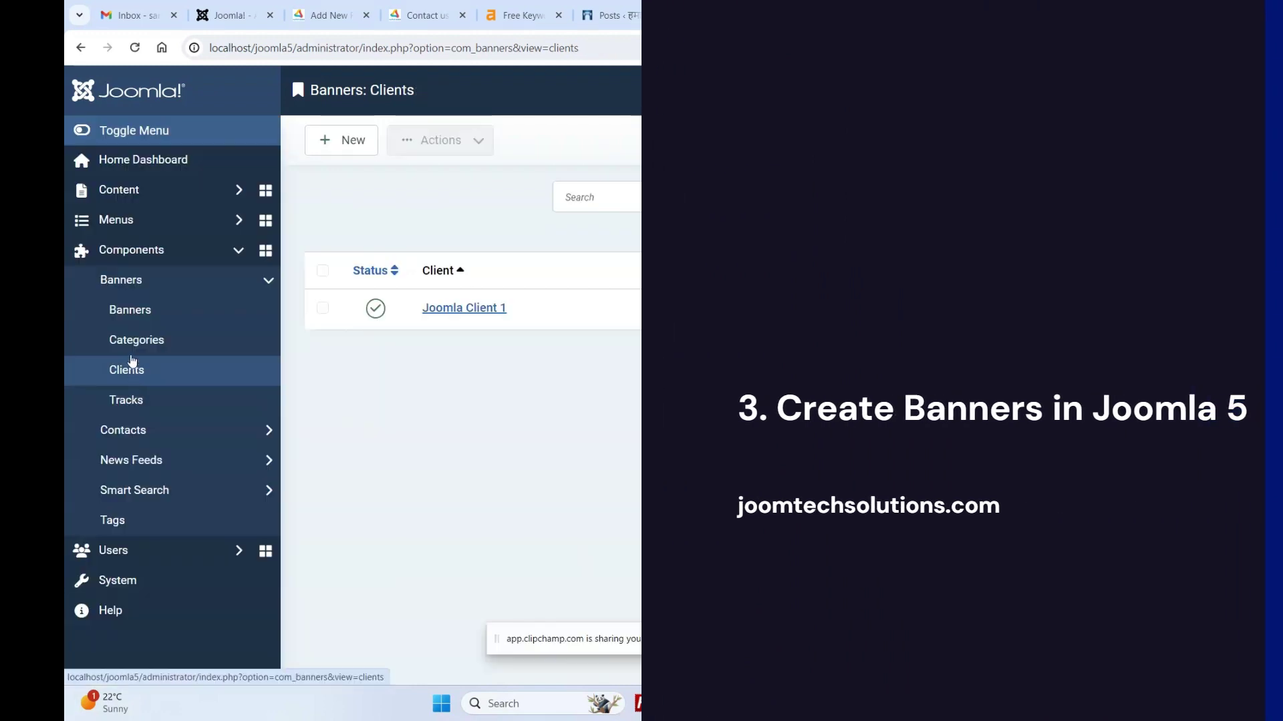
click(129, 311)
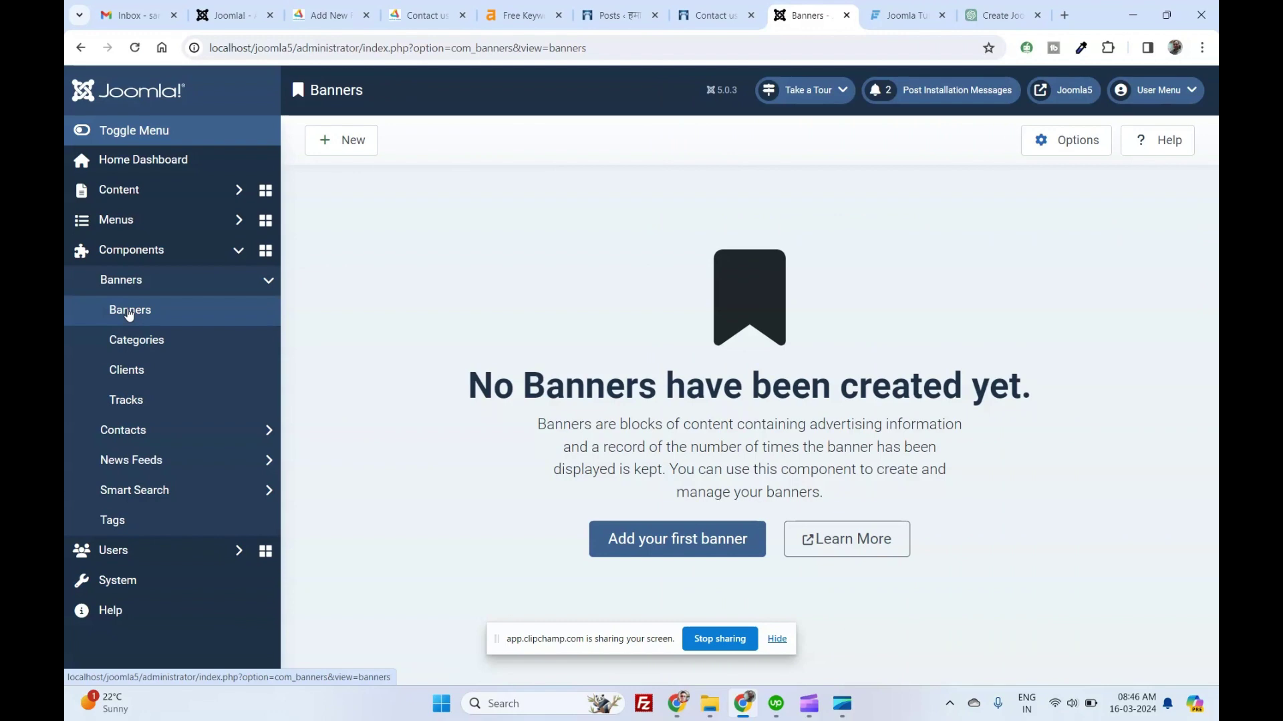
click(625, 553)
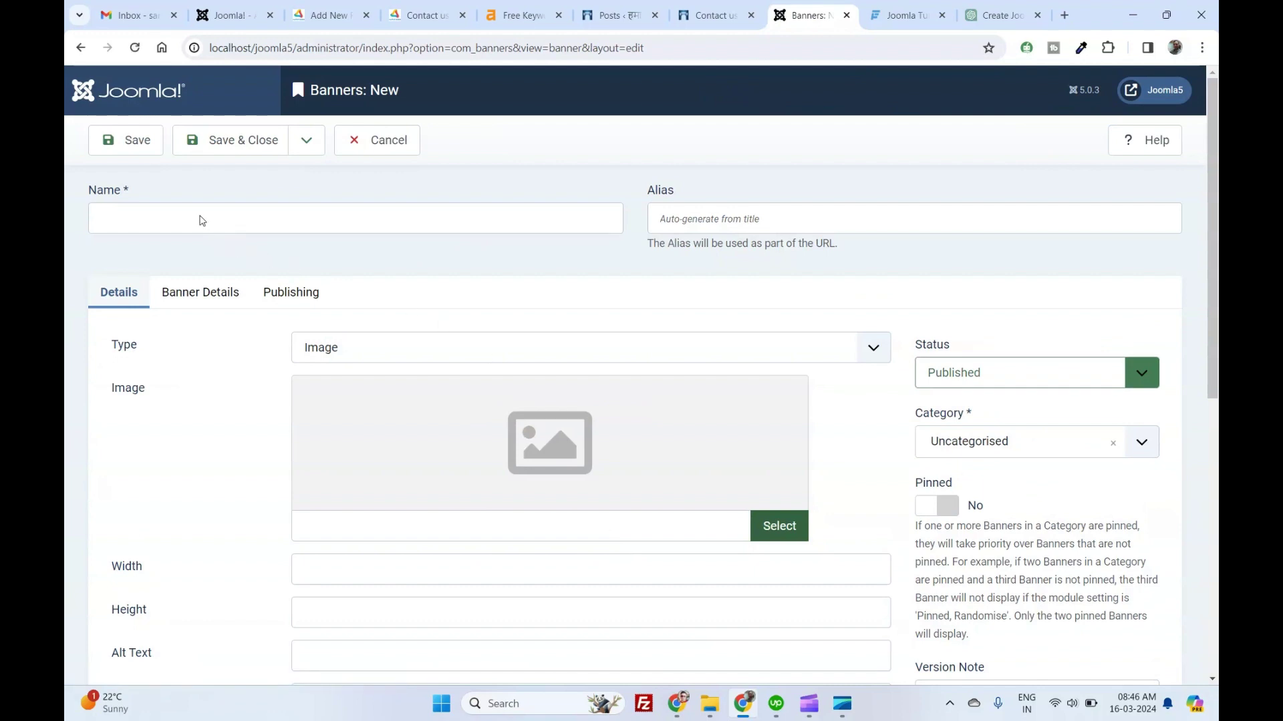
click(205, 222)
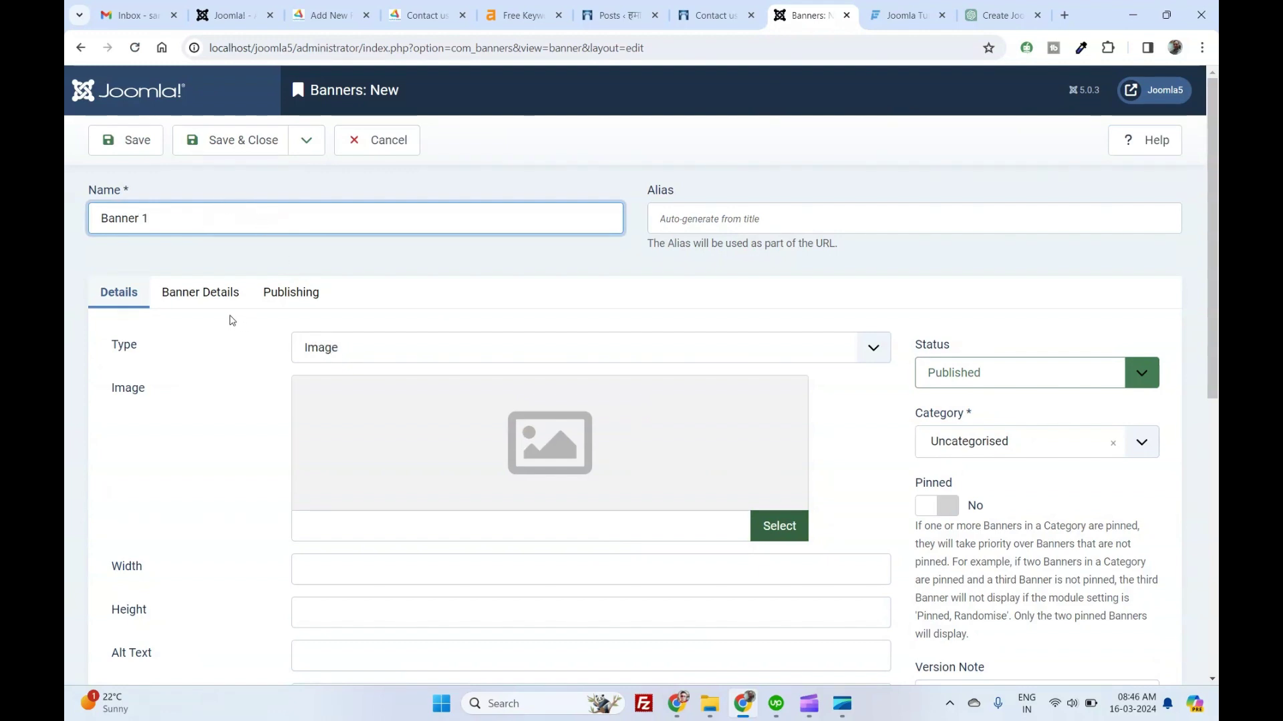
Keep the banner type as Image and open the image library to upload a picture.
click(327, 356)
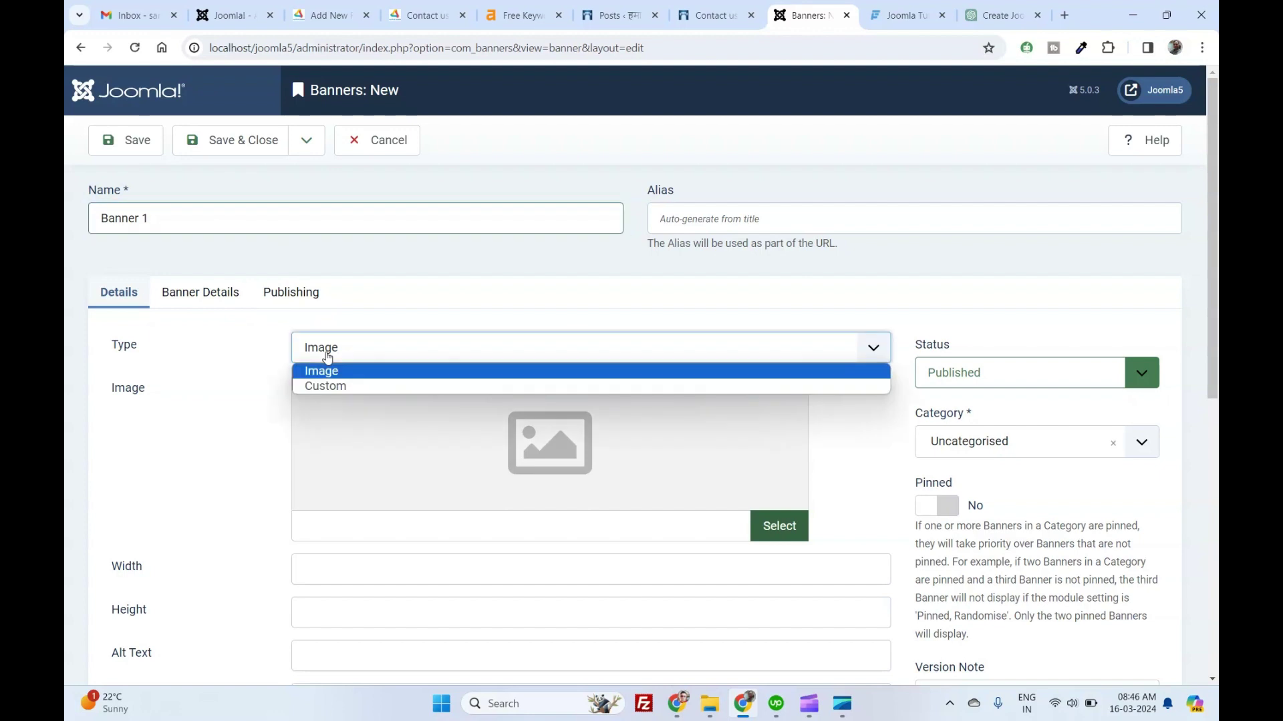
click(327, 386)
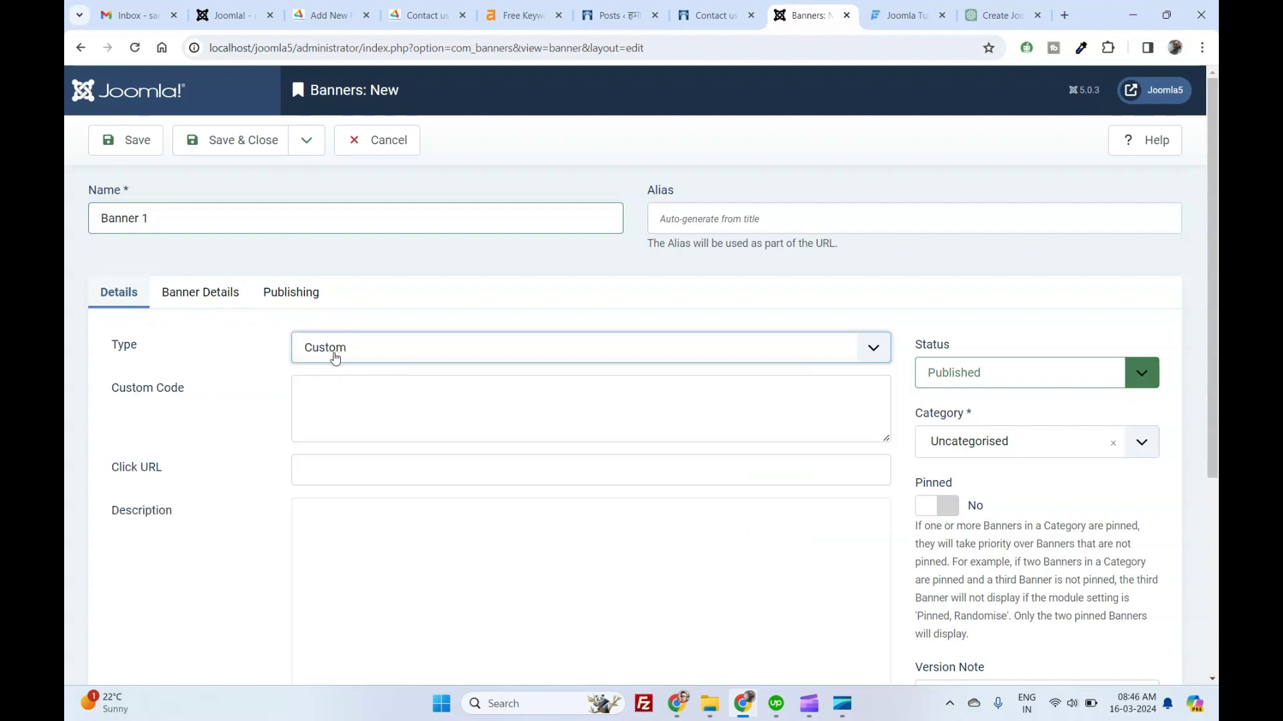
click(304, 467)
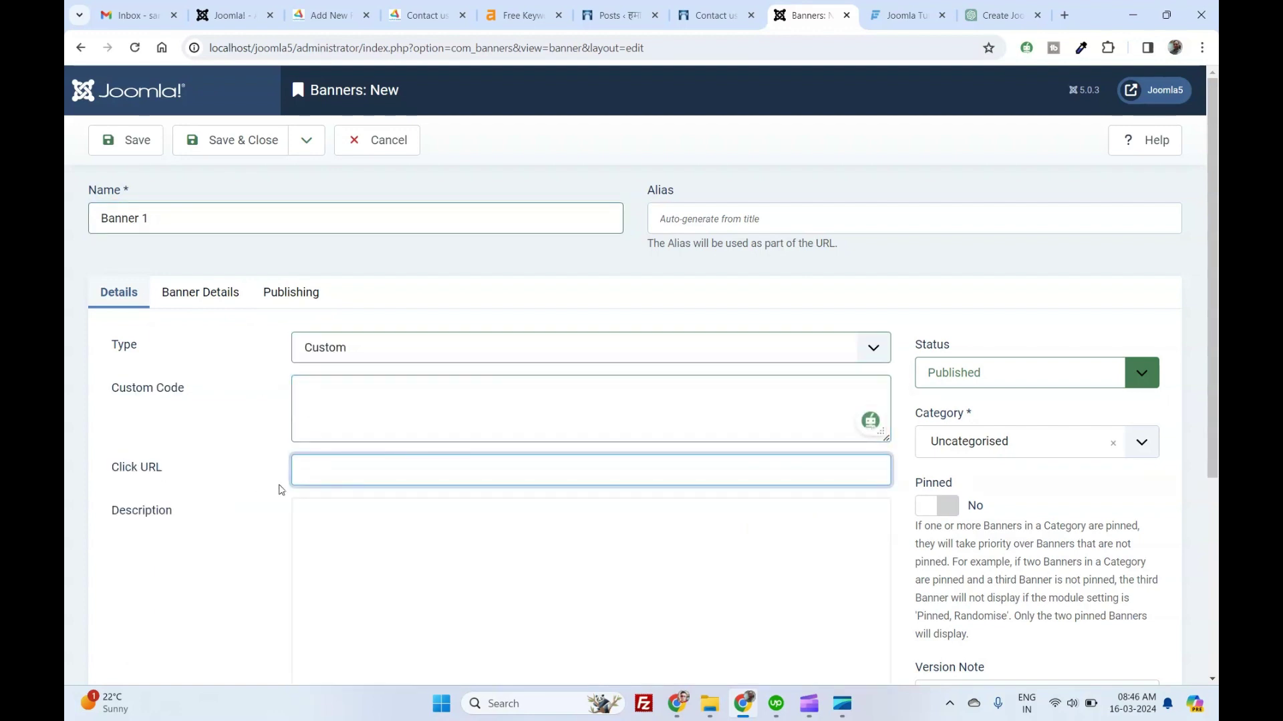
click(312, 538)
click(314, 349)
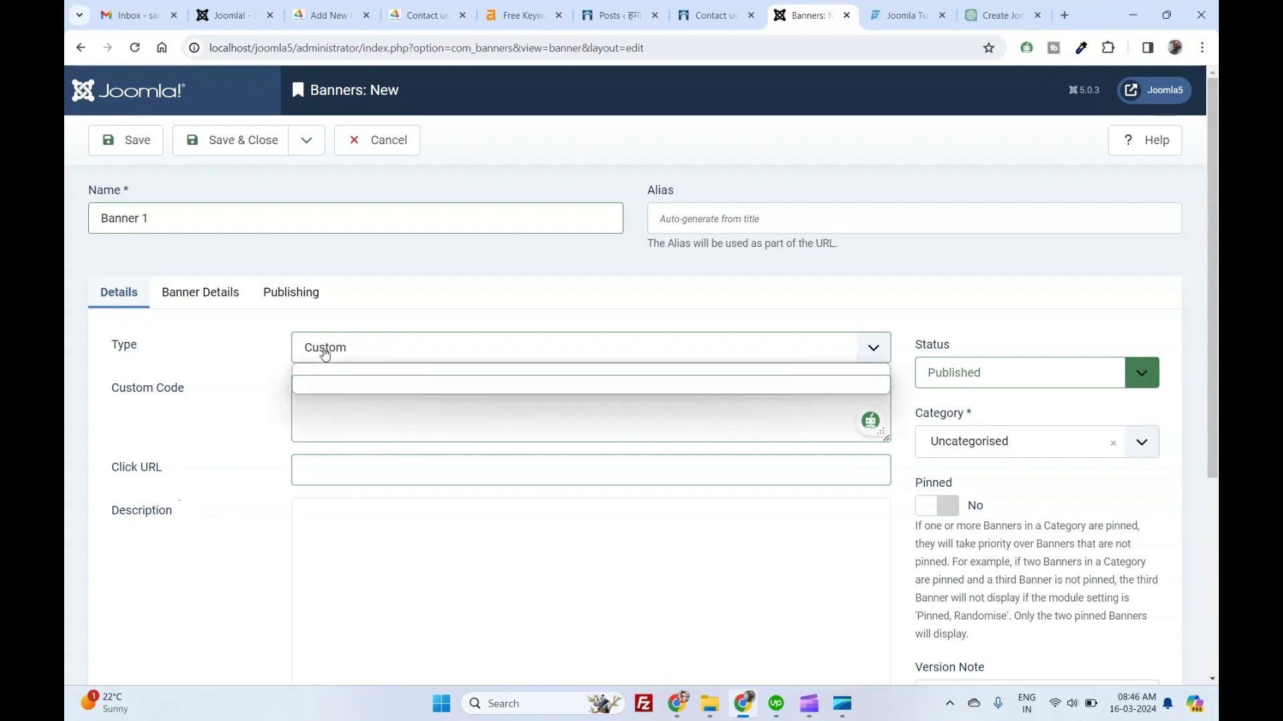
click(334, 372)
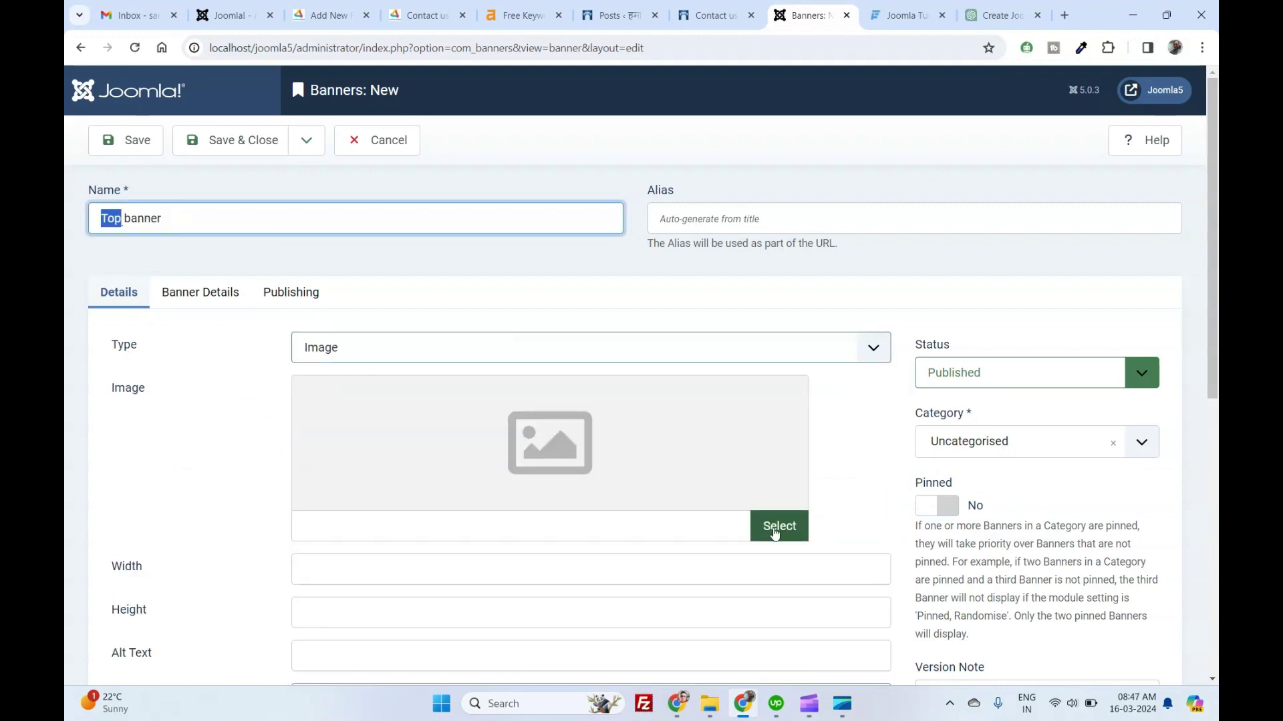
click(779, 526)
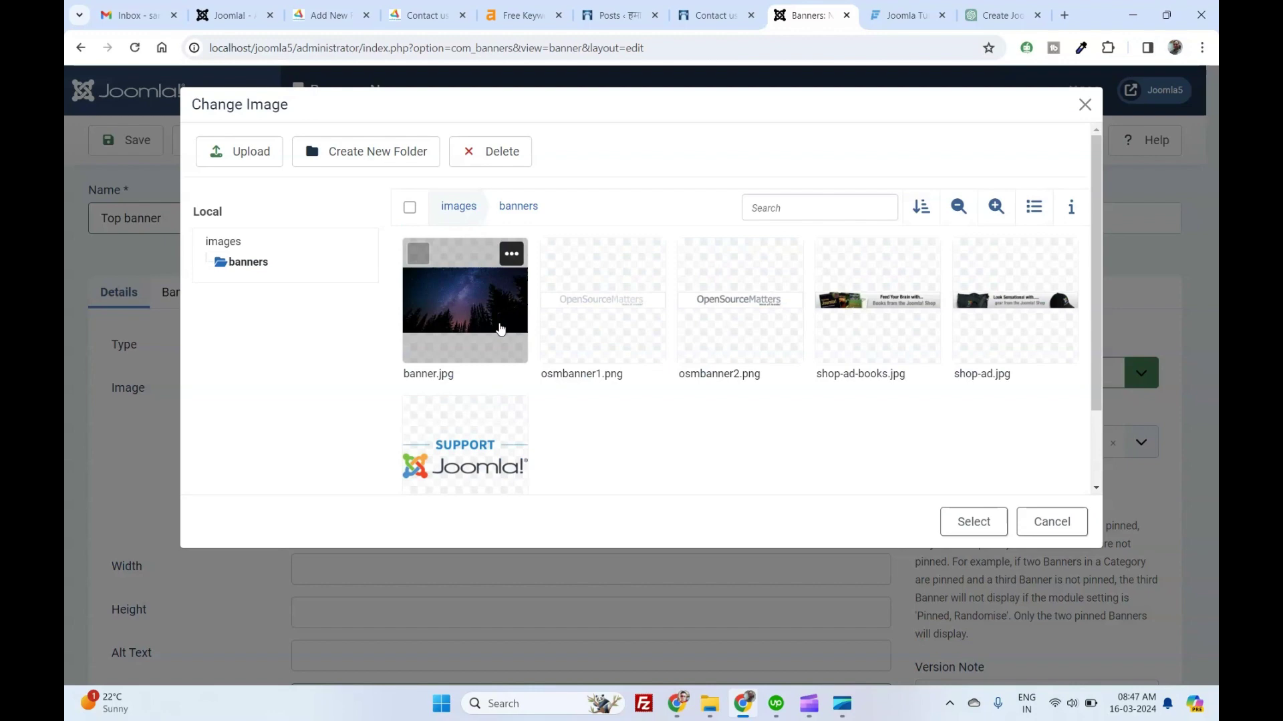
click(262, 161)
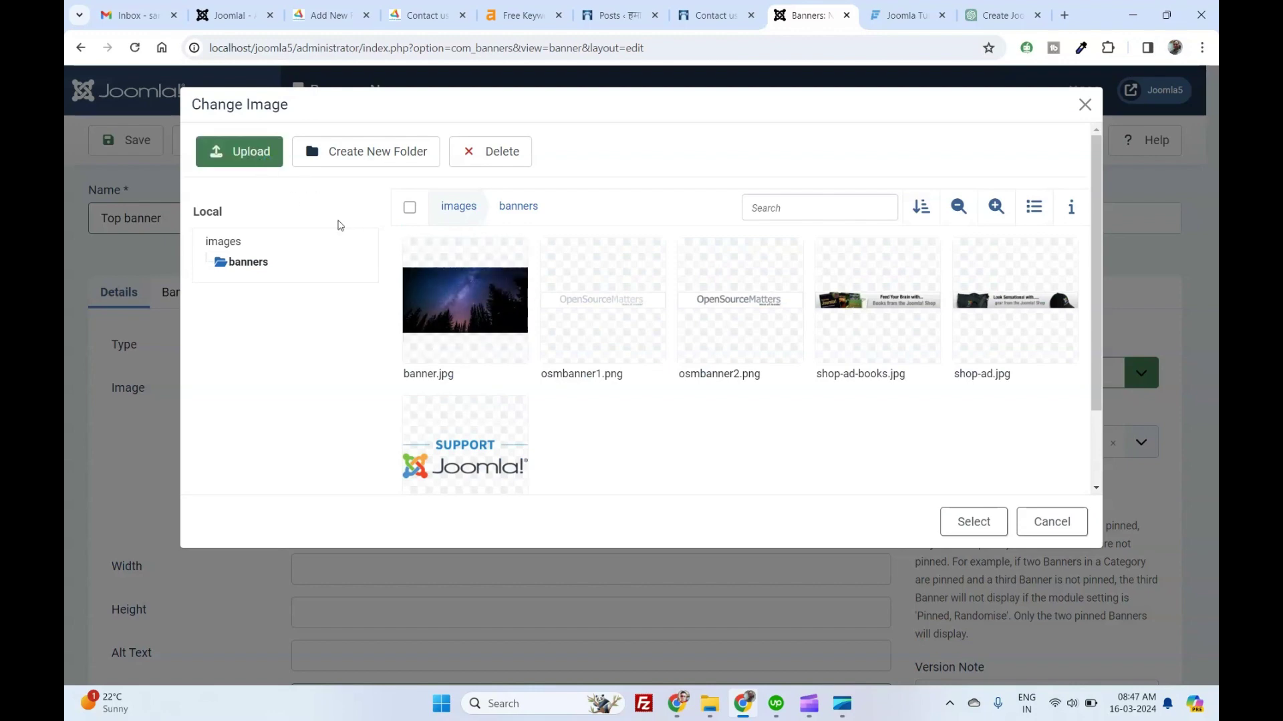
Insert logo-no-background.png as the banner image at 600 × 100 with alt text 'Hamara Vidisha'.
click(601, 348)
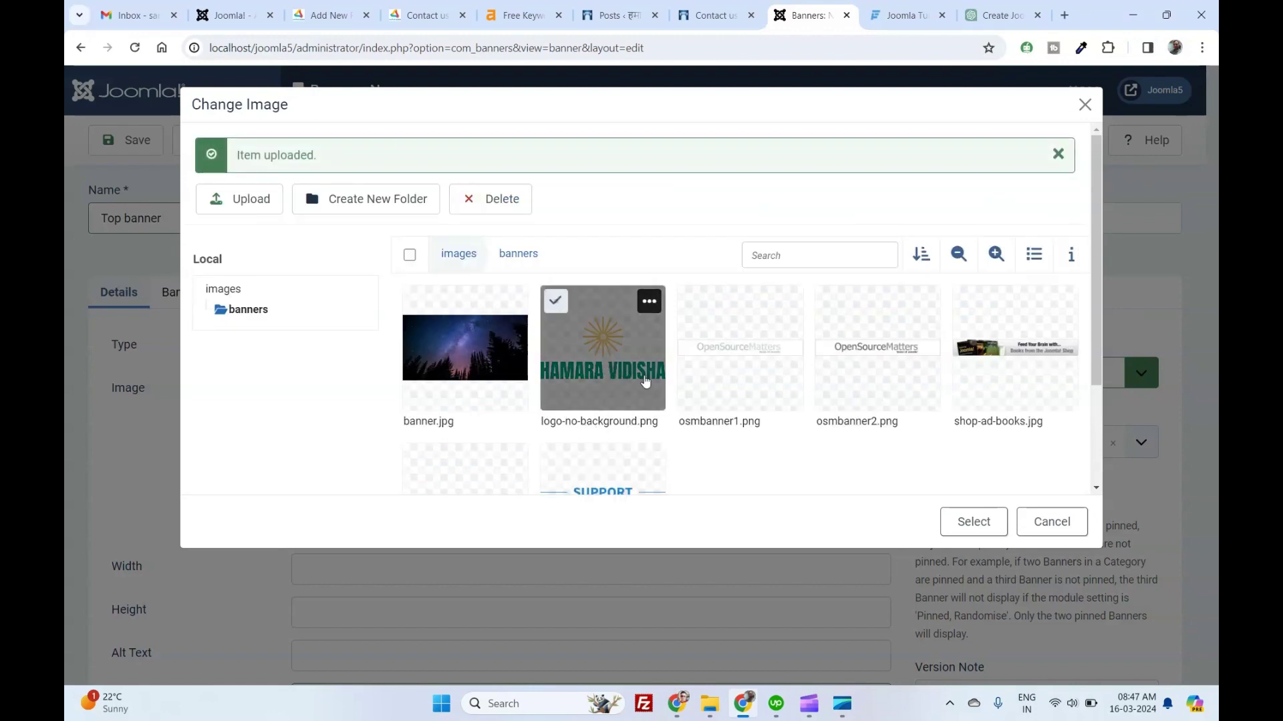
click(973, 522)
scroll(367, 421, down, 3)
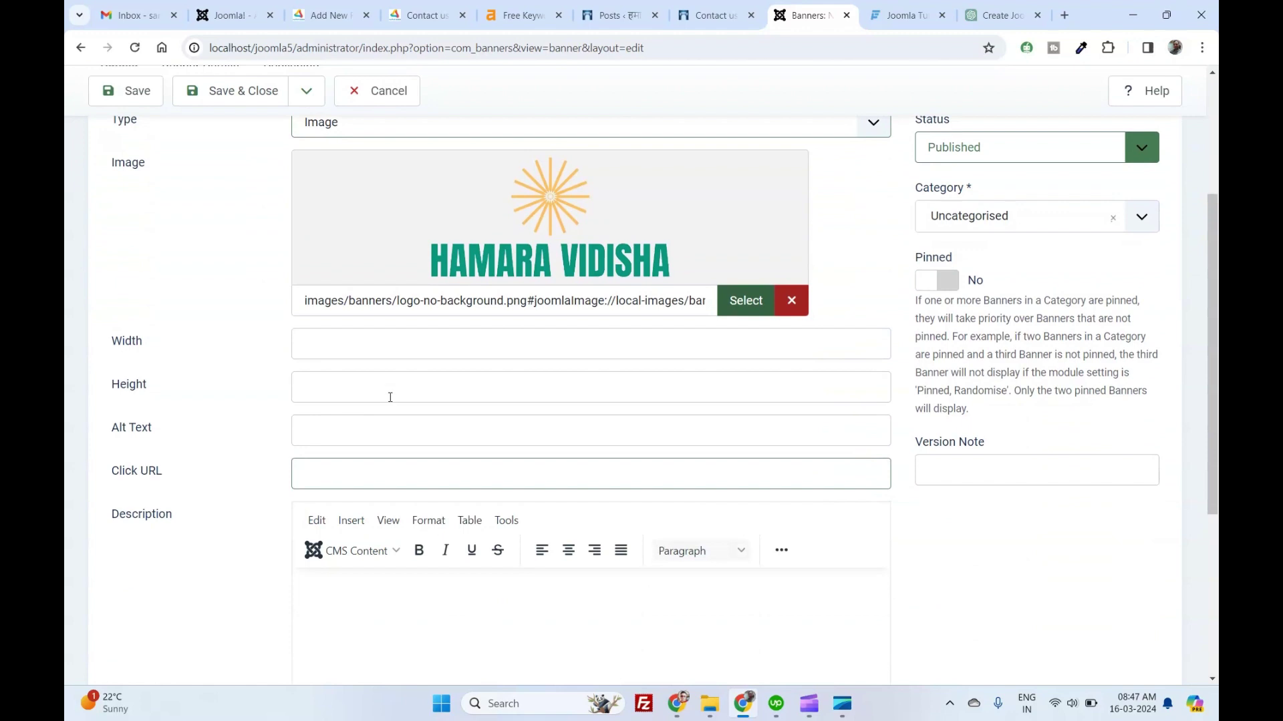
click(353, 348)
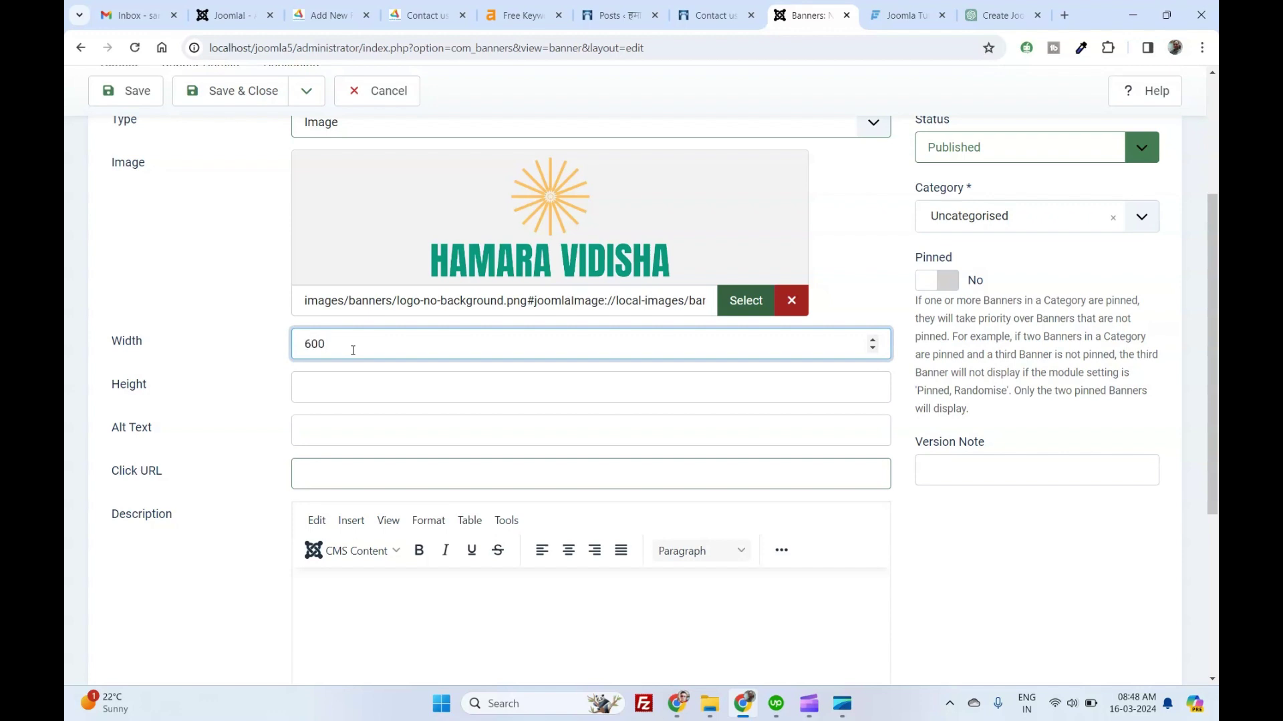
key(Tab)
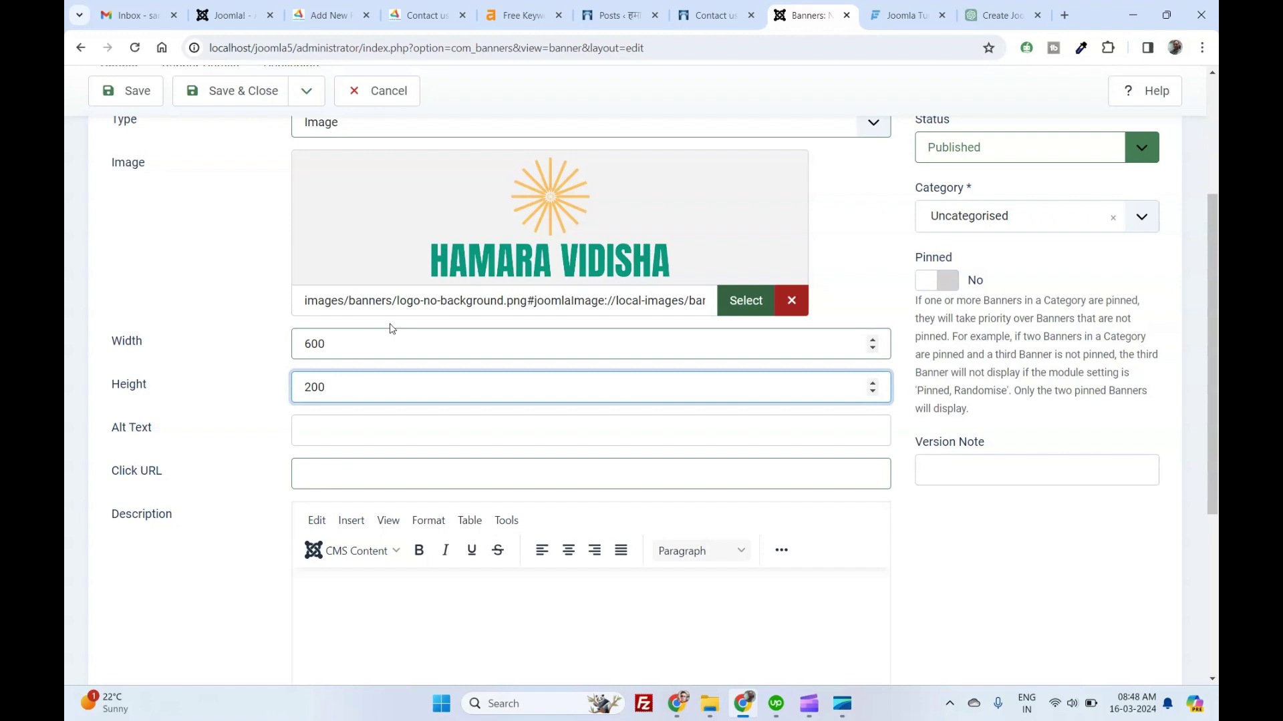
drag(349, 387, 304, 388)
text(100)
click(341, 426)
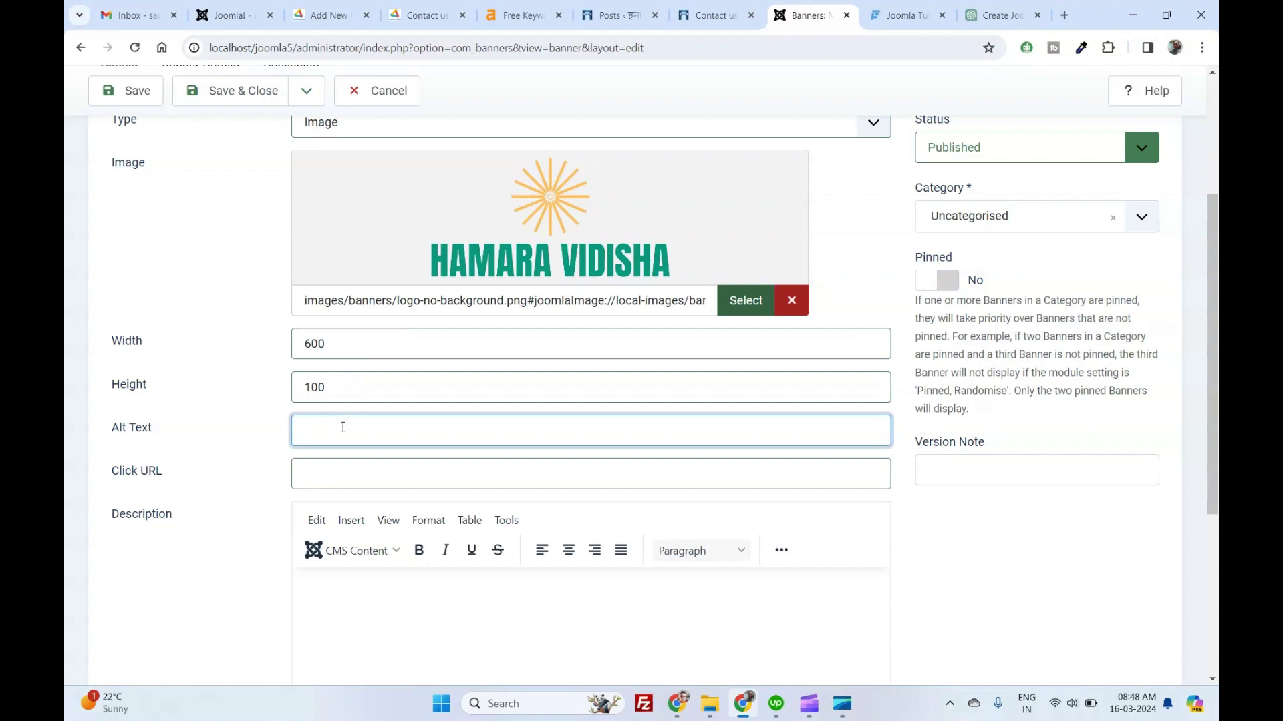
text(Hamara B)
text(idisha)
key(Tab)
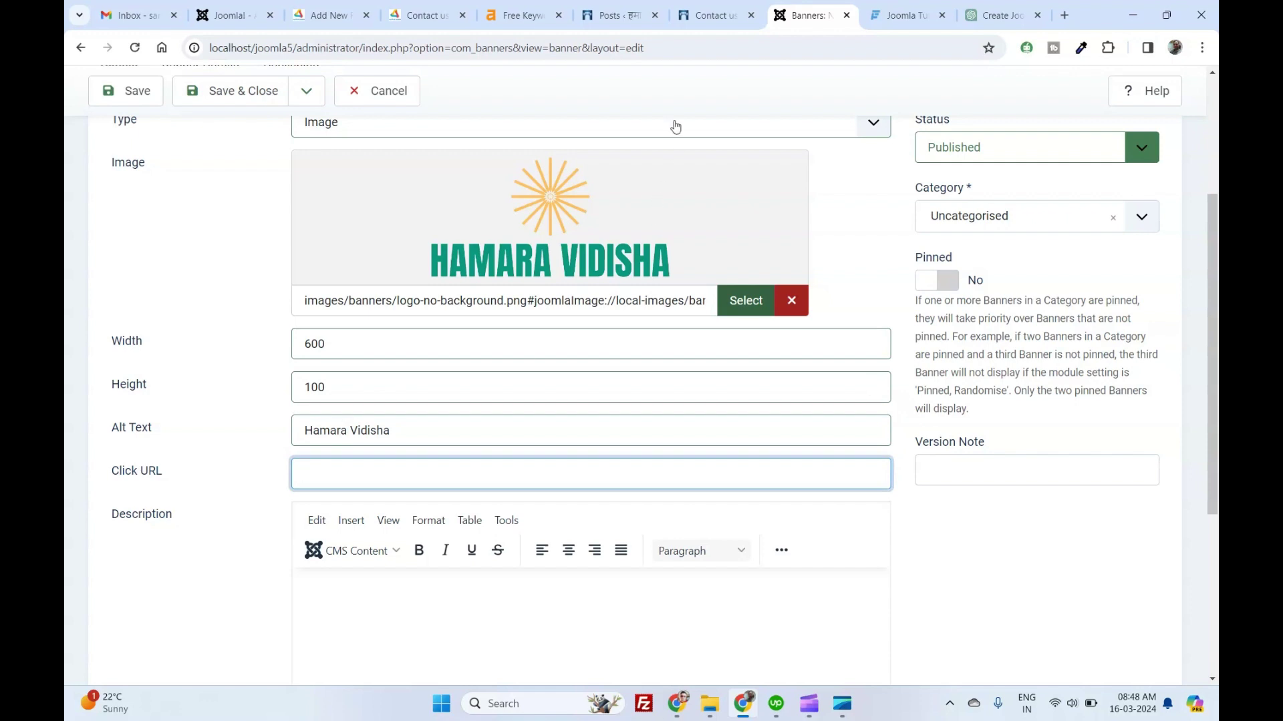
Copy the live site's base address from the other browser tab.
click(715, 14)
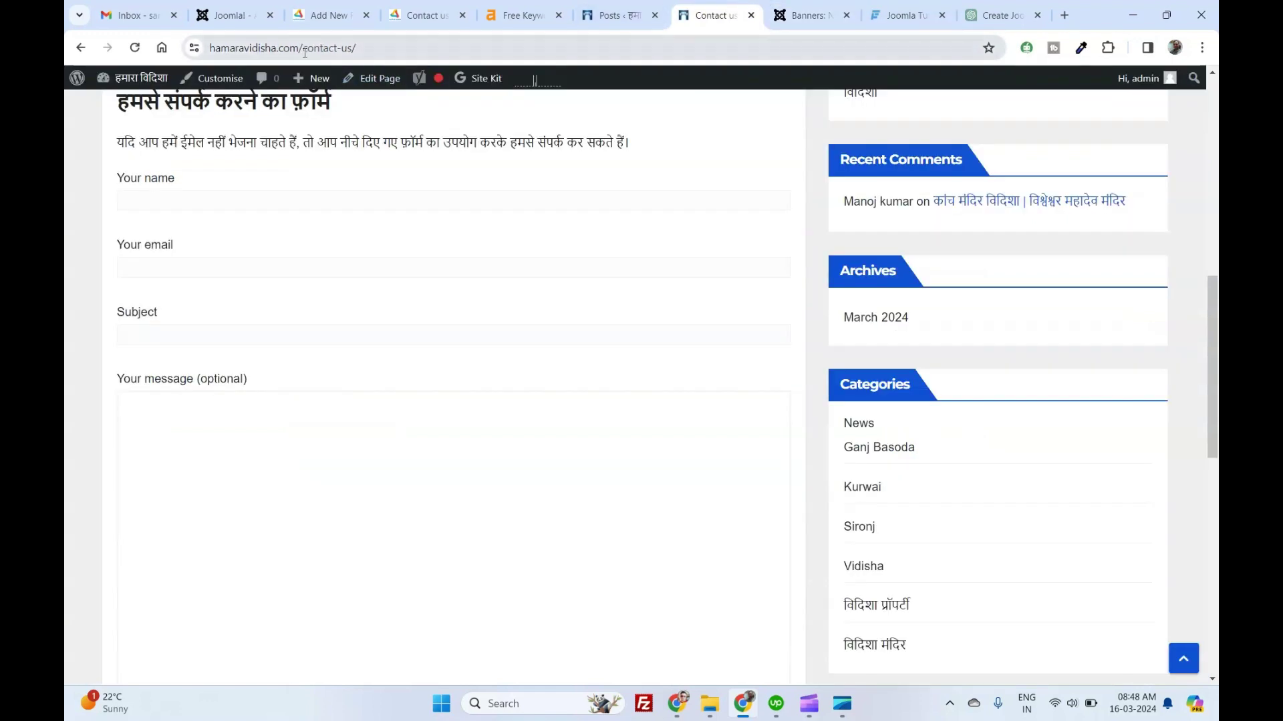
drag(305, 52, 208, 48)
key(ctrl+c)
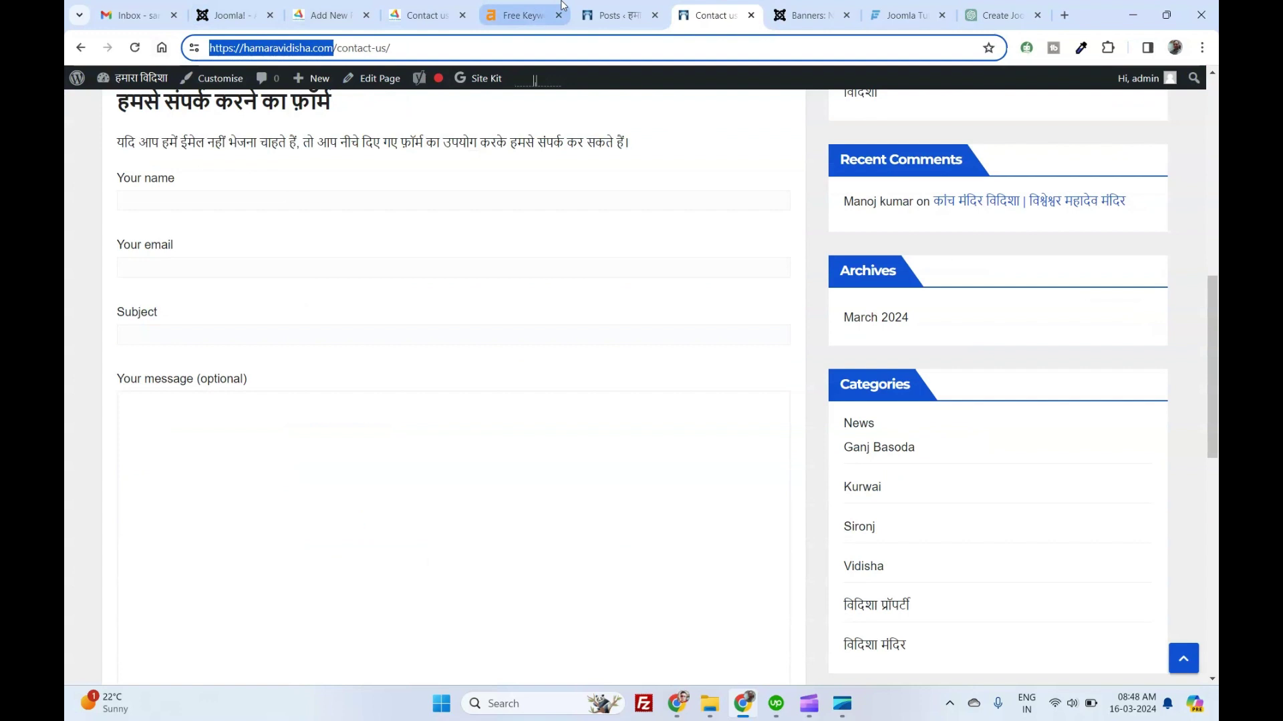
click(230, 14)
click(807, 15)
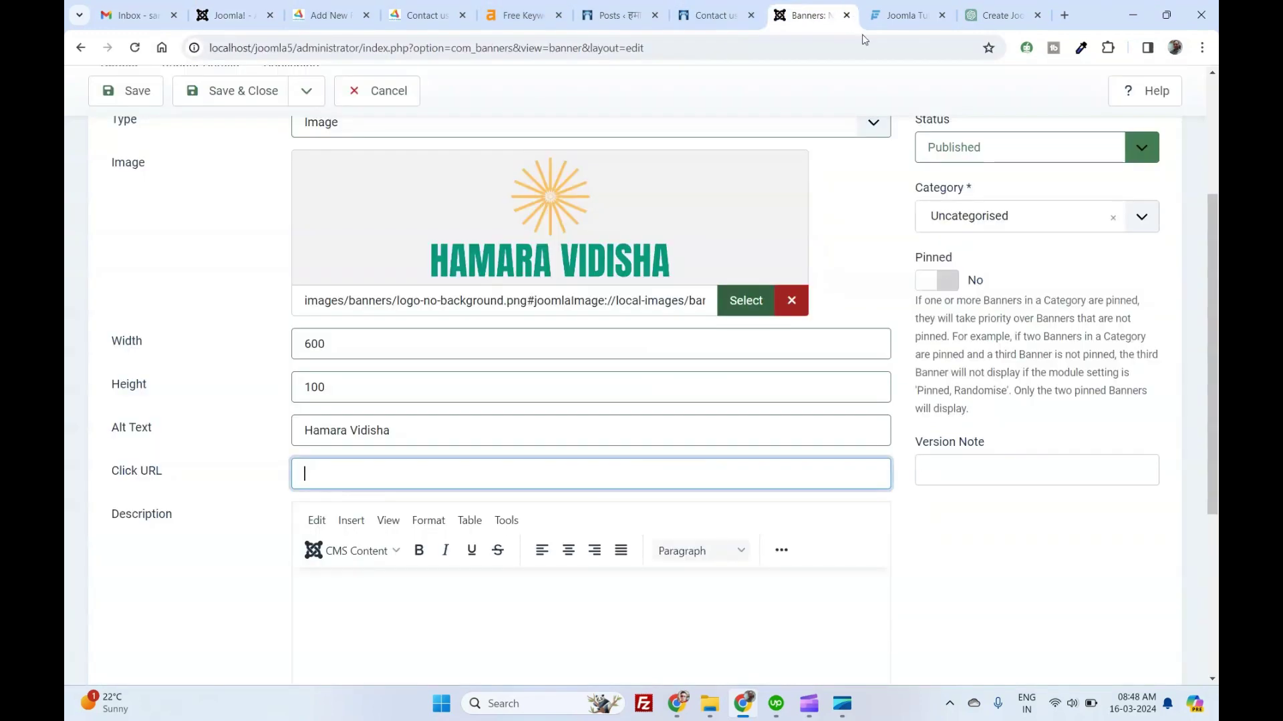
key(ctrl+v)
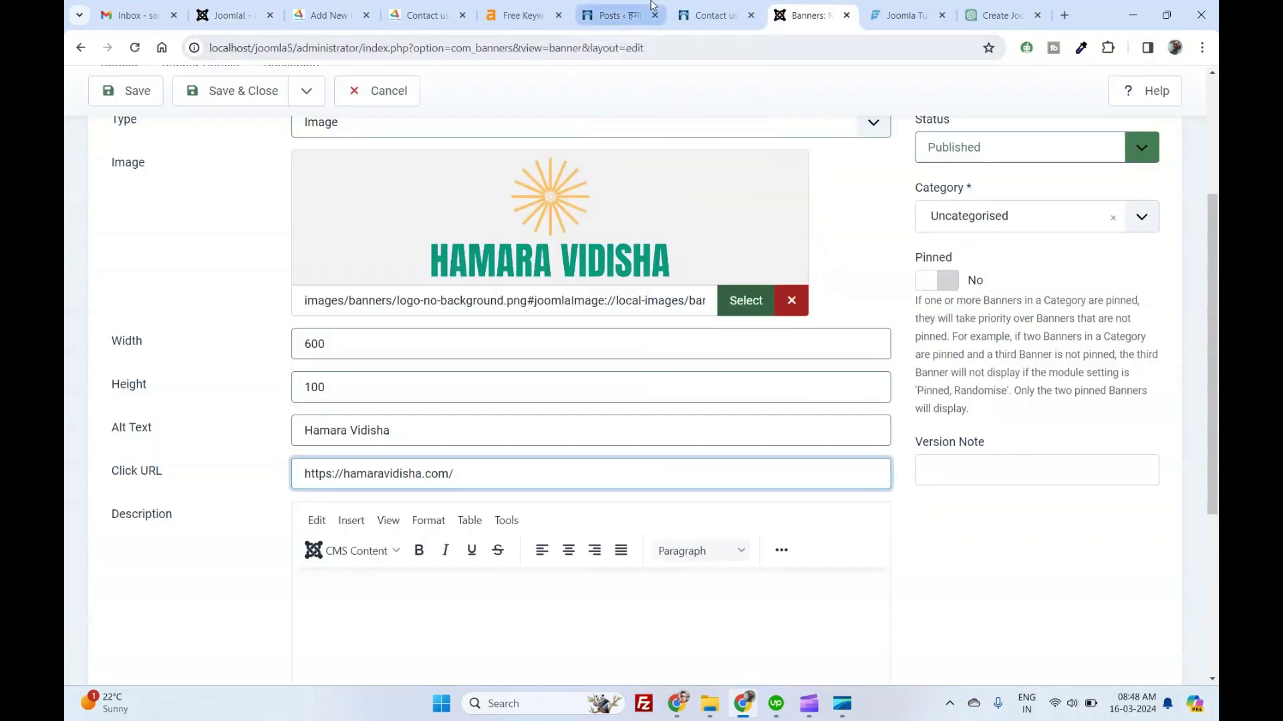
scroll(489, 143, down, 2)
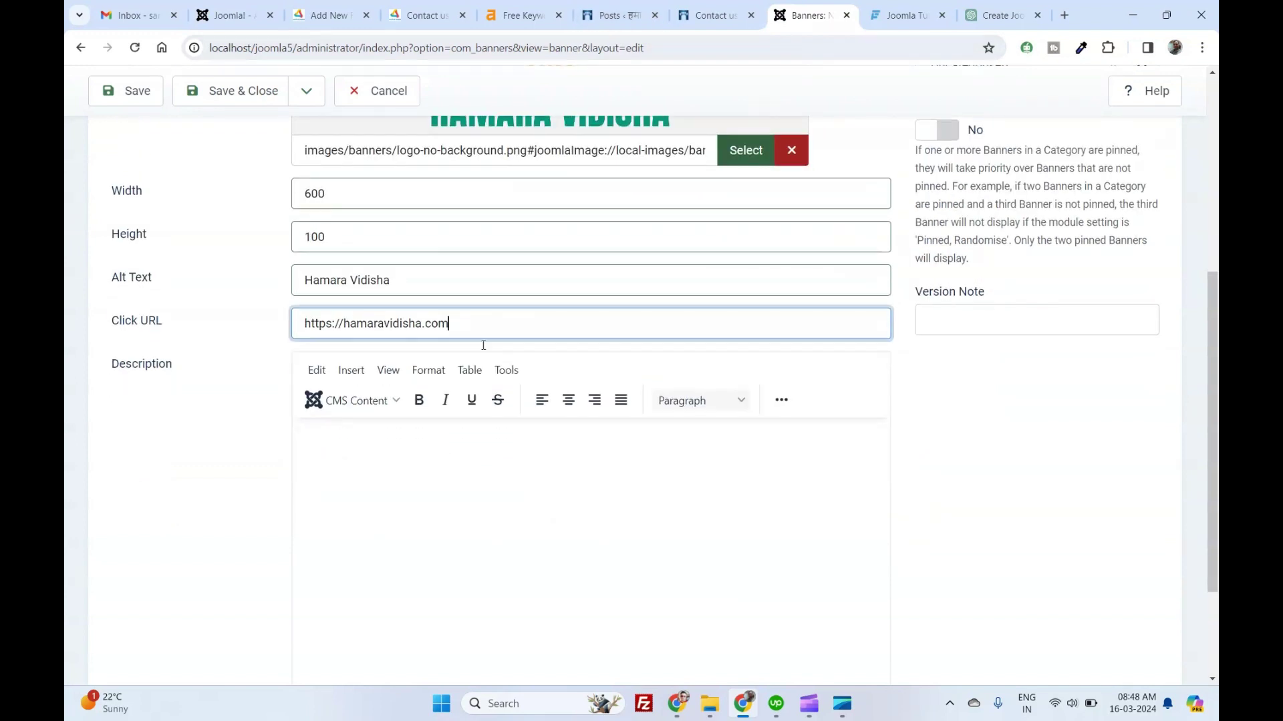
click(451, 454)
text(Thi)
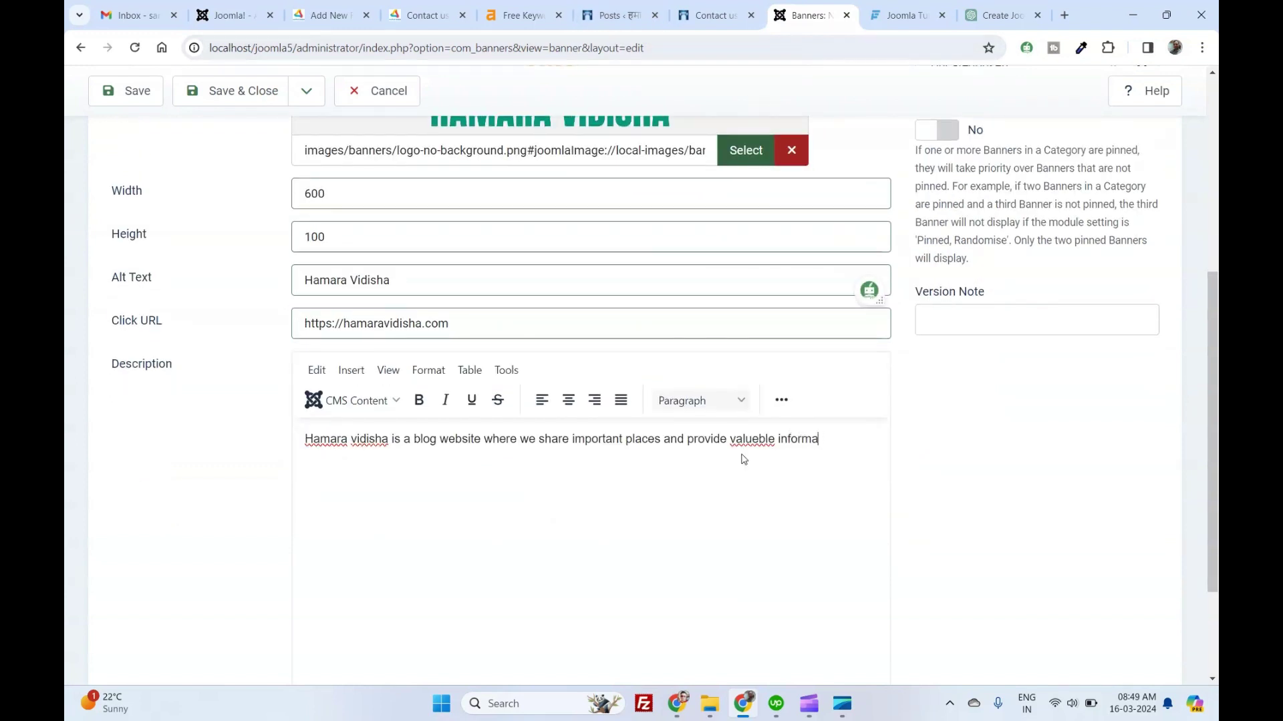
text(tion.)
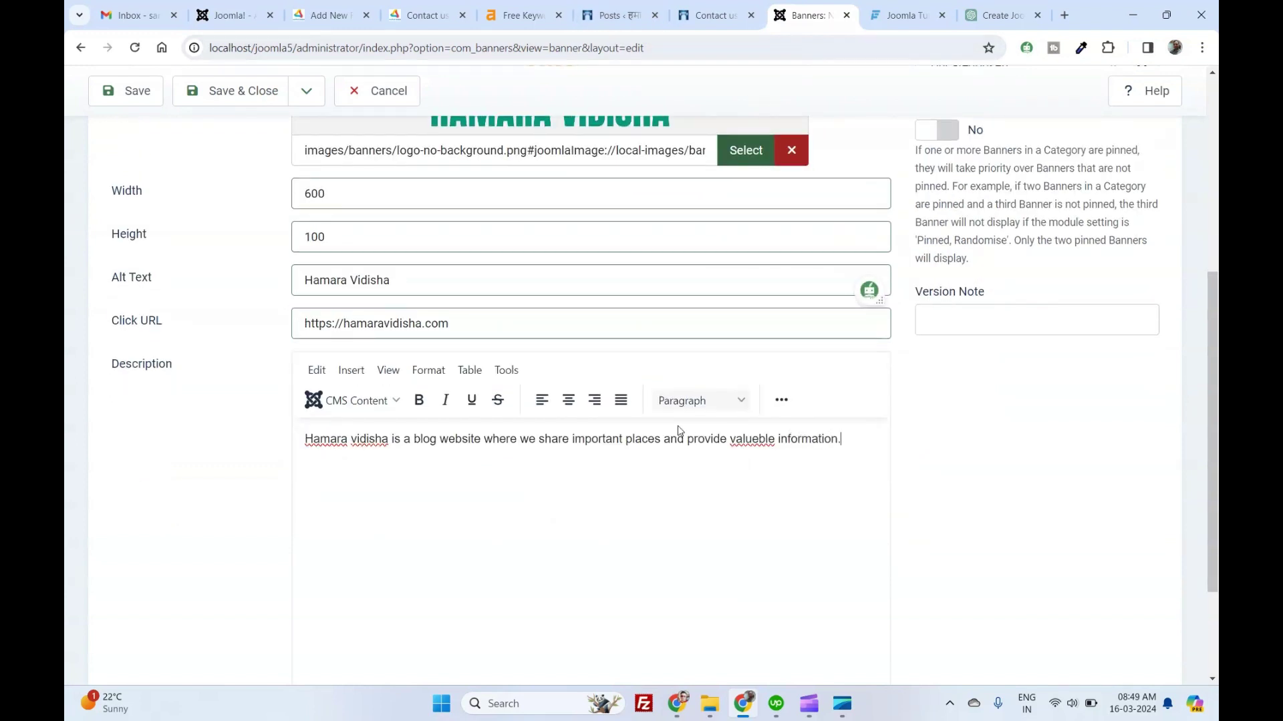
mouse_move(746, 439)
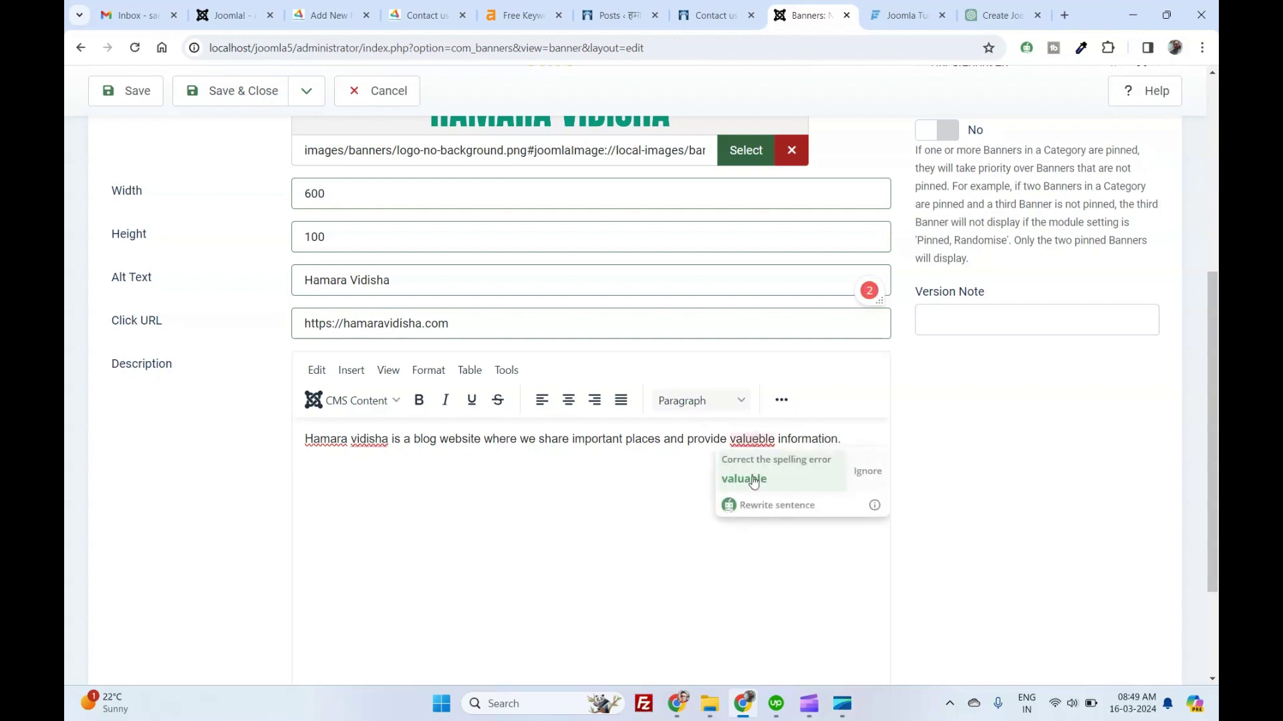
click(738, 478)
scroll(947, 438, down, 2)
scroll(947, 438, up, 8)
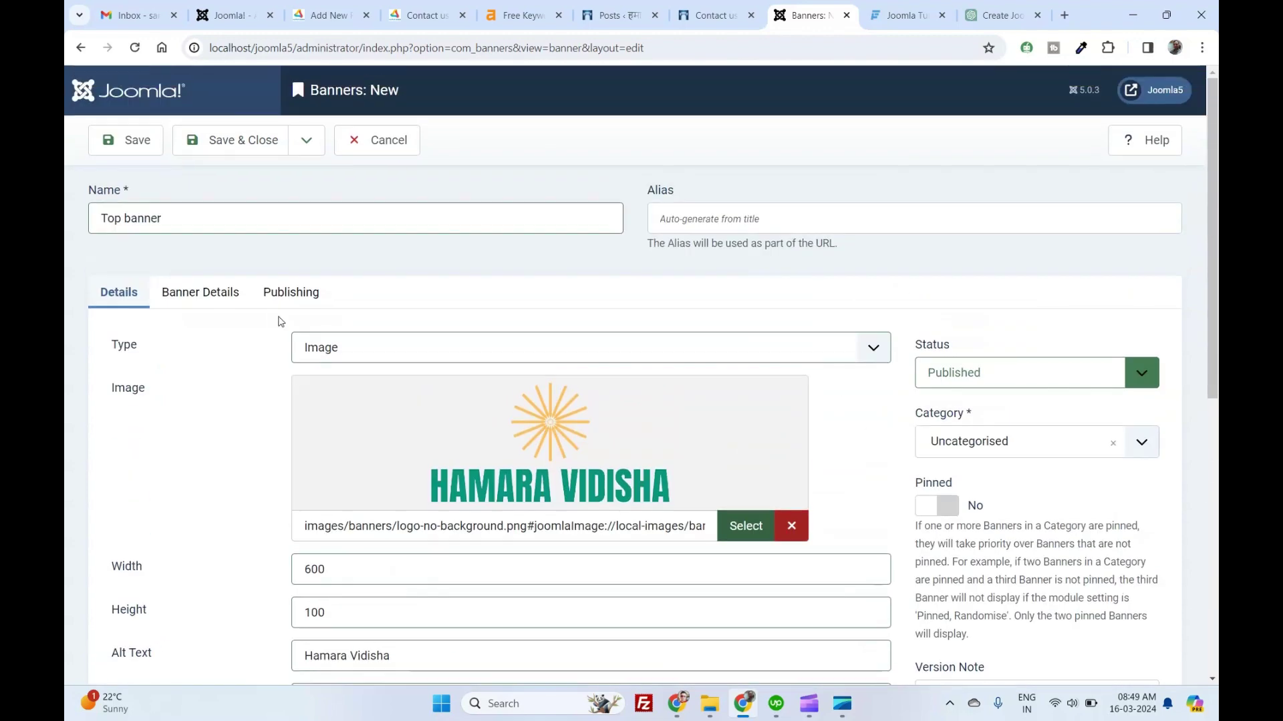
Set Max. Impressions to 30 and assign the banner to Joomla Client 1.
click(219, 296)
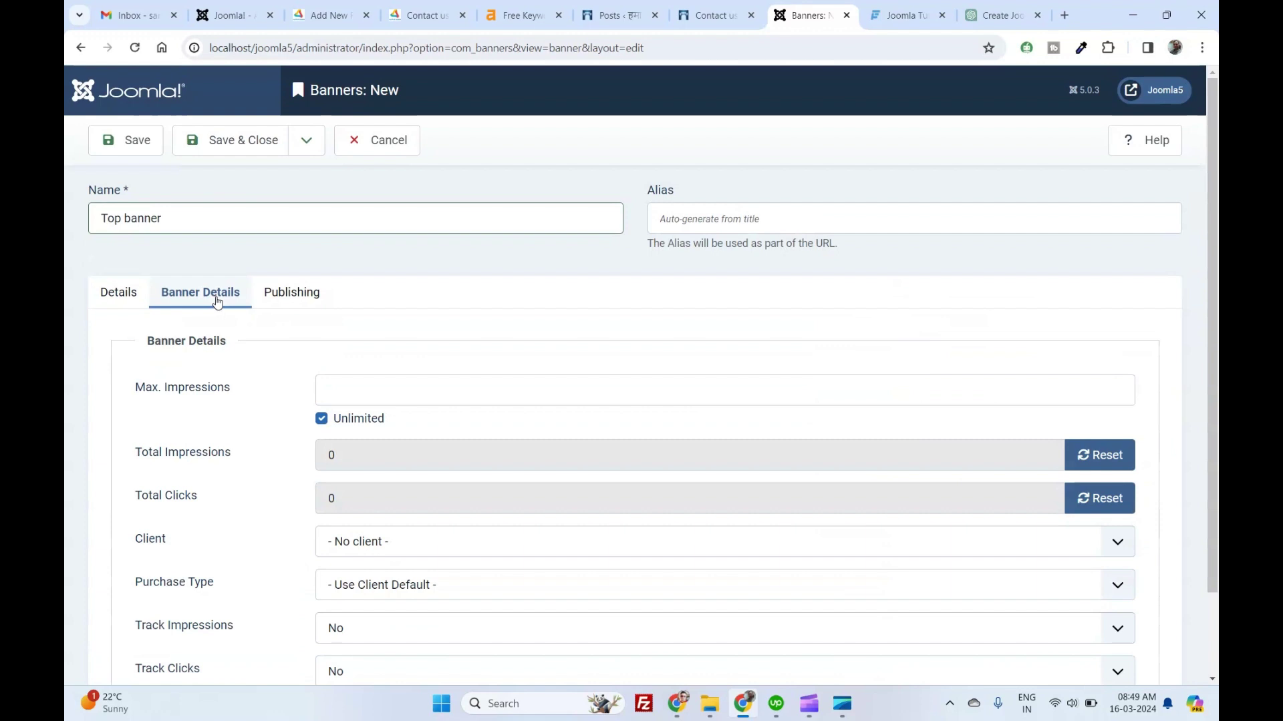
click(335, 393)
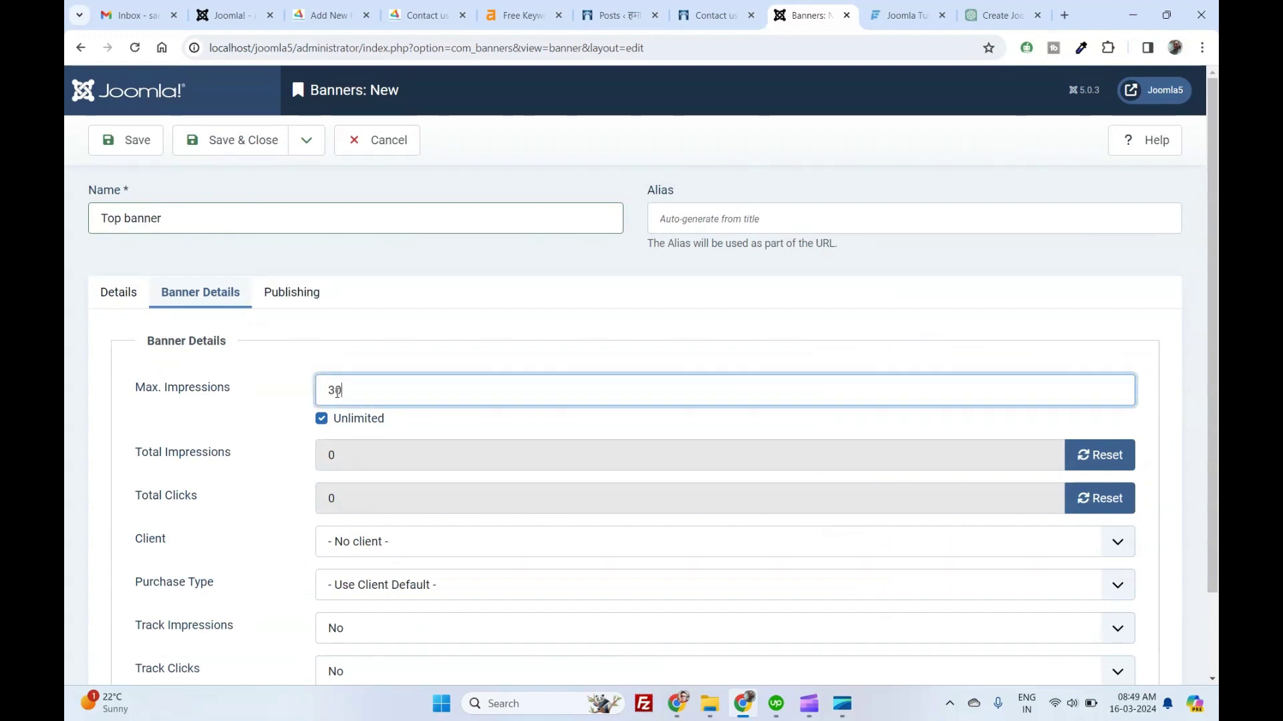
text(30)
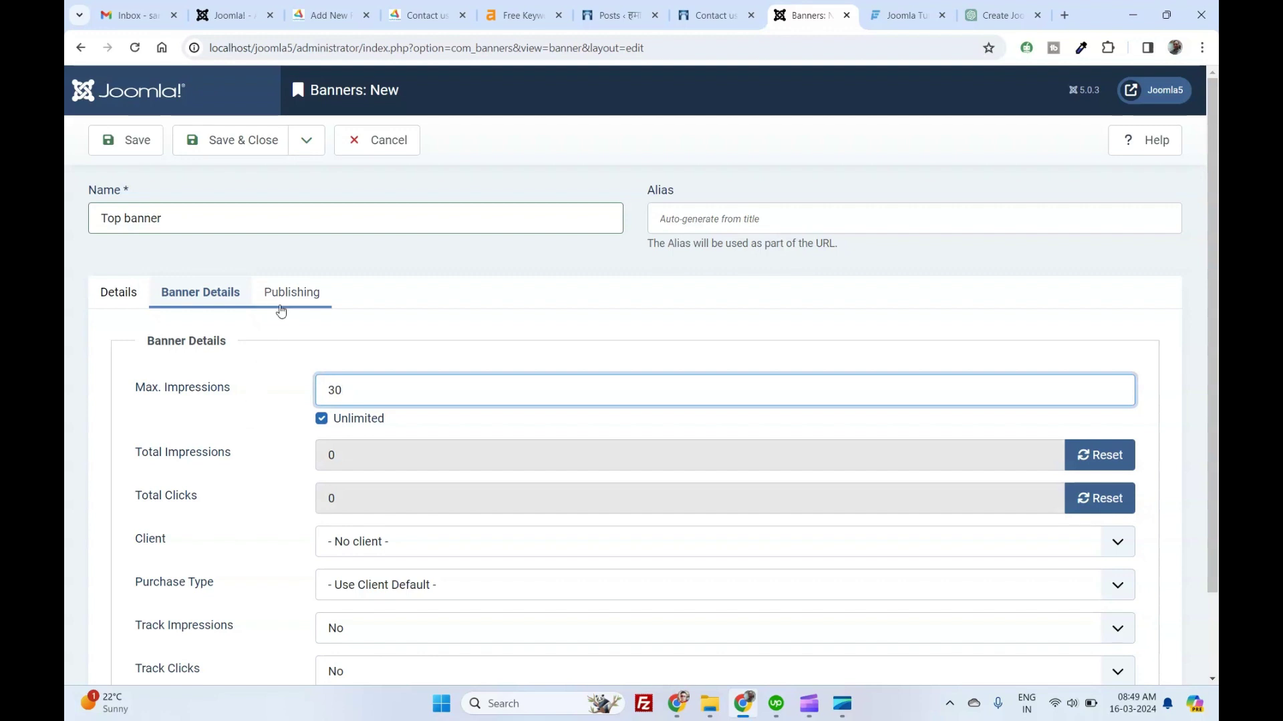
scroll(280, 314, down, 2)
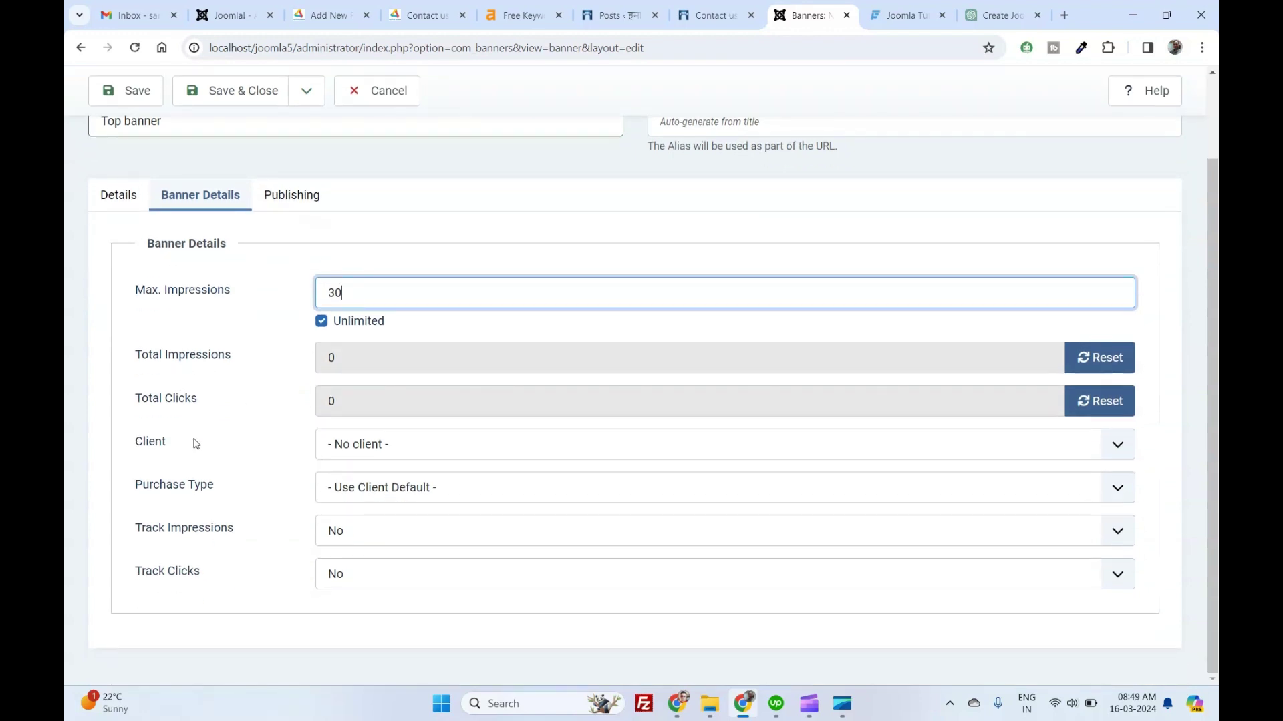
click(380, 446)
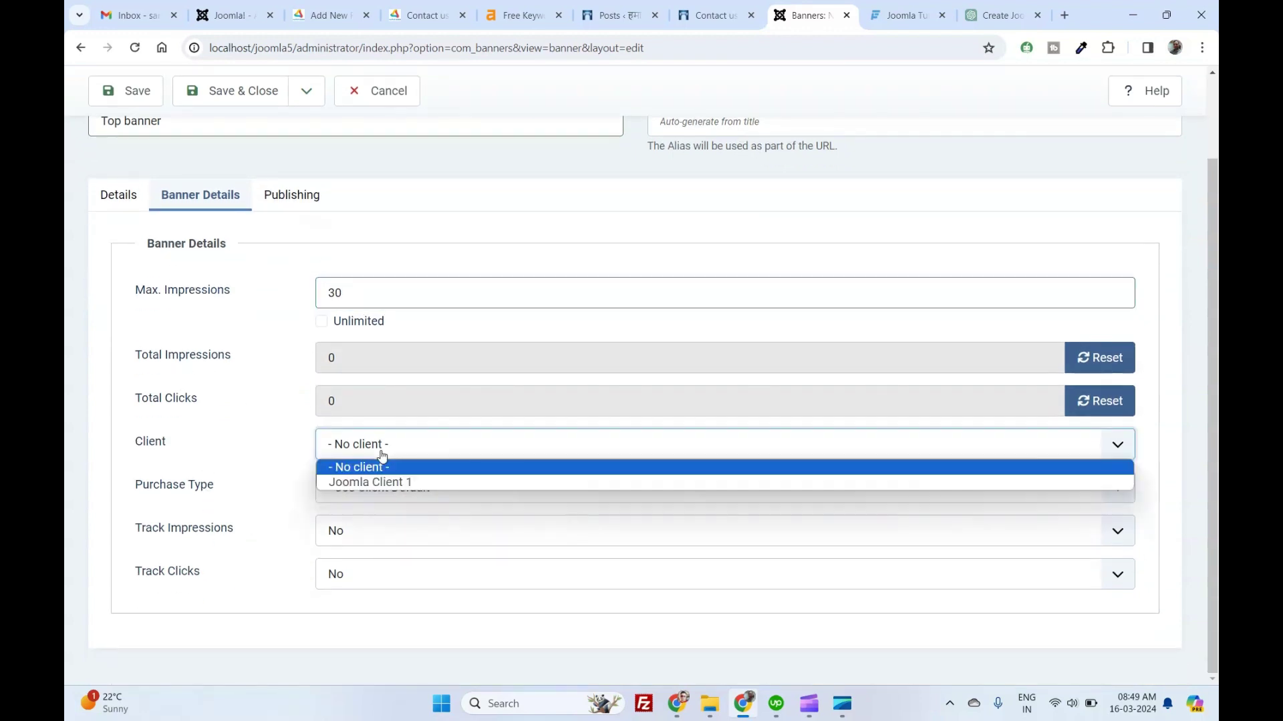
click(379, 483)
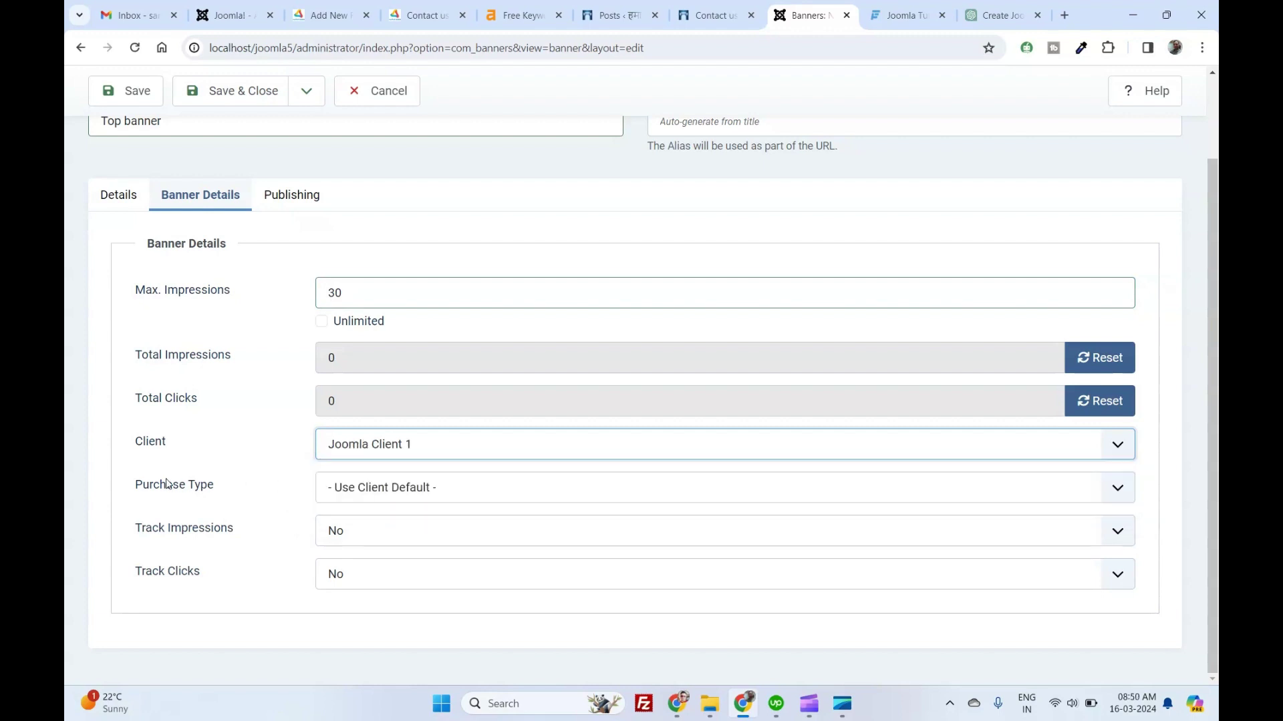
Set the purchase type to Weekly and turn on impression and click tracking.
click(361, 489)
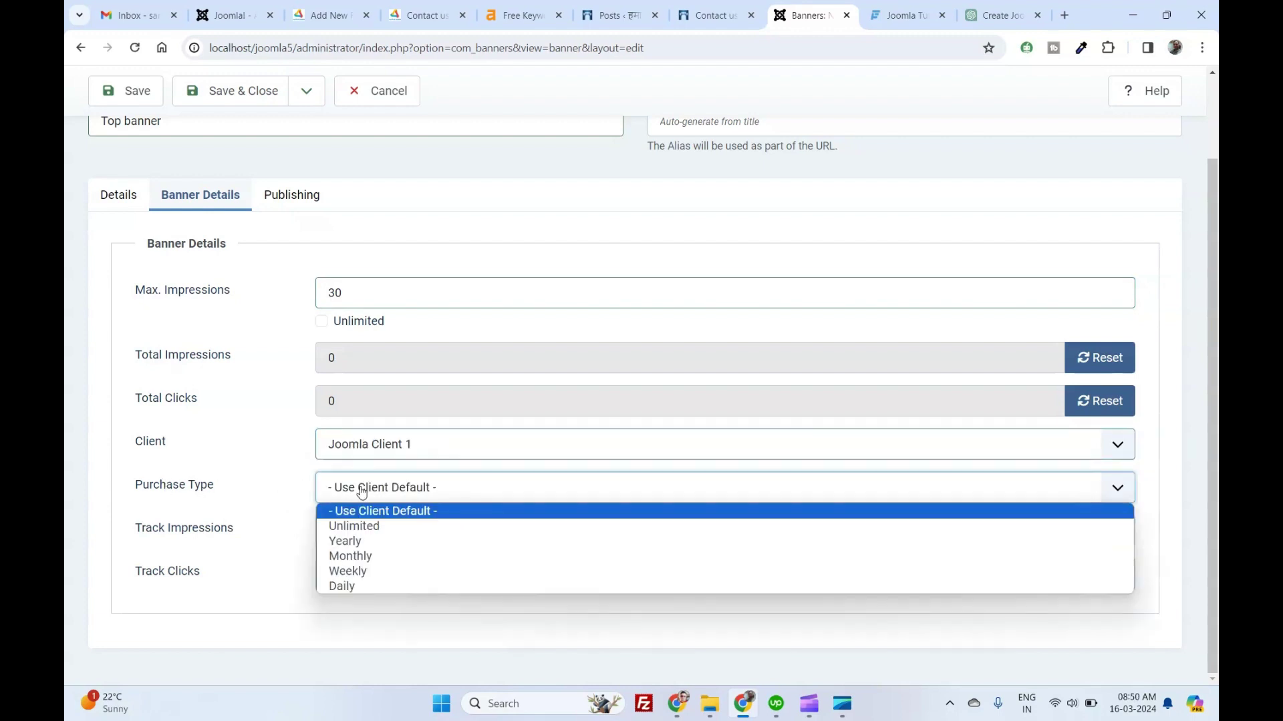
click(354, 575)
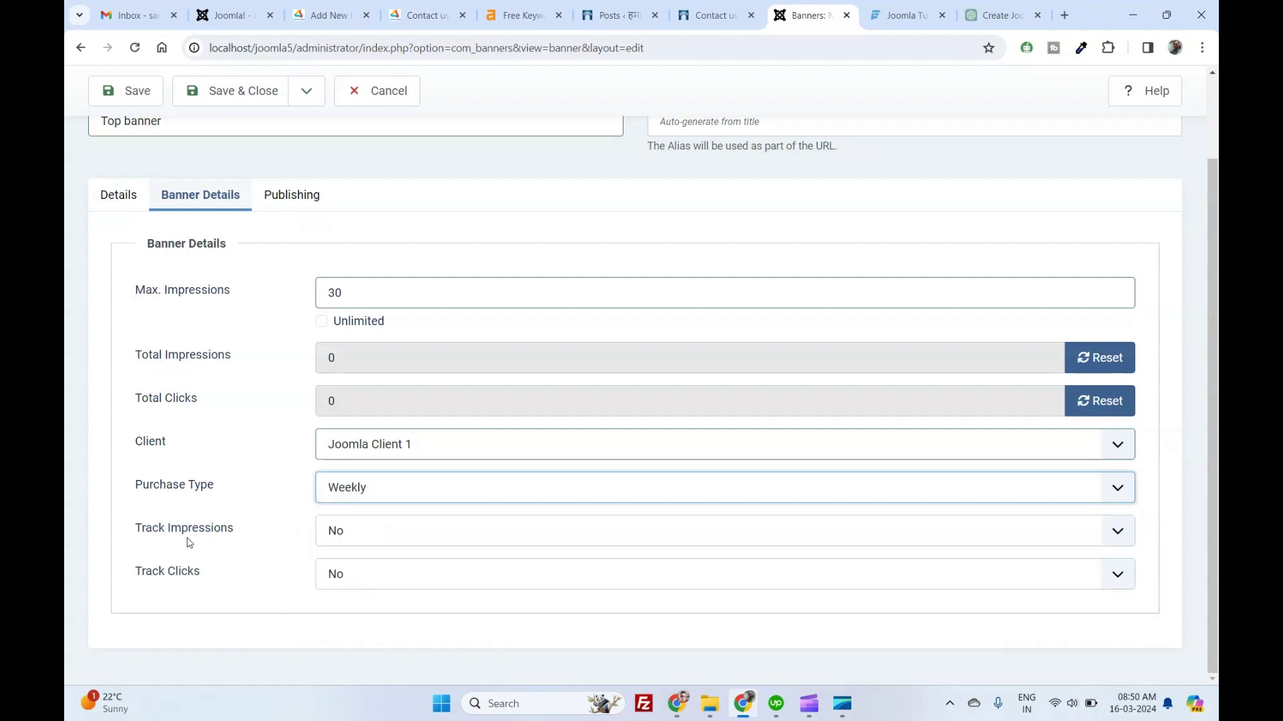
click(346, 544)
click(344, 586)
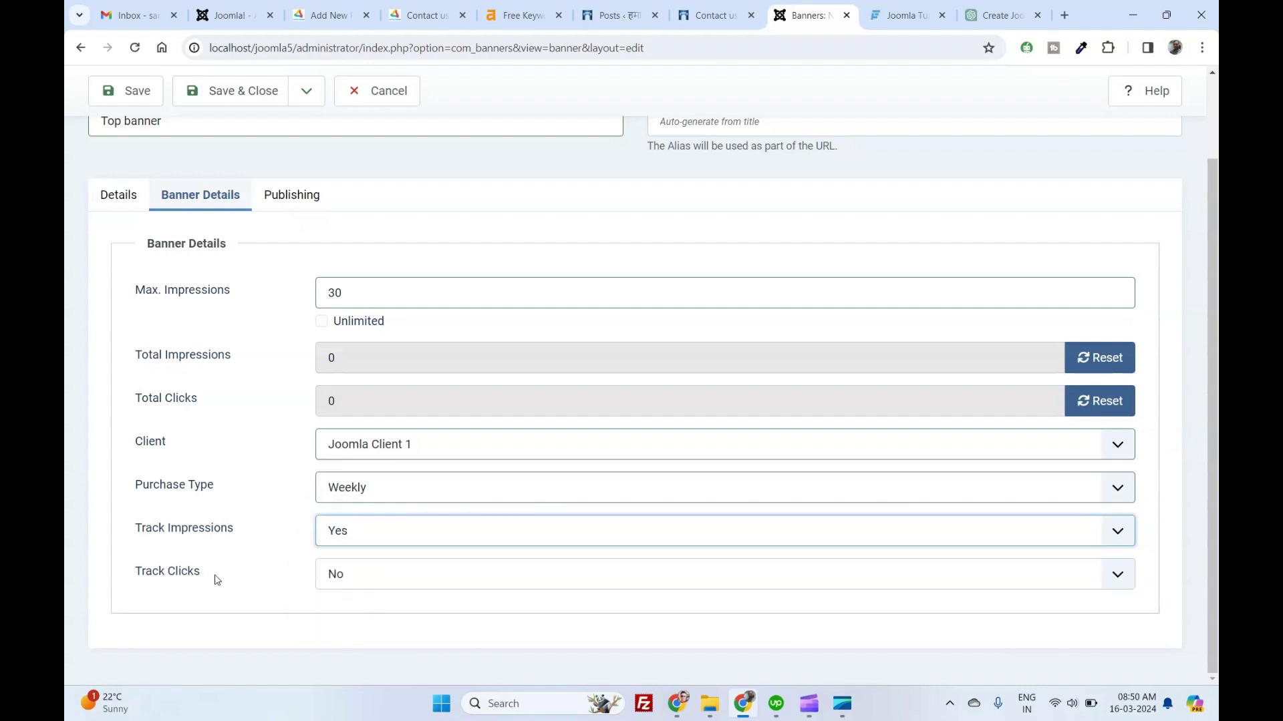
click(337, 578)
click(342, 624)
scroll(281, 323, up, 2)
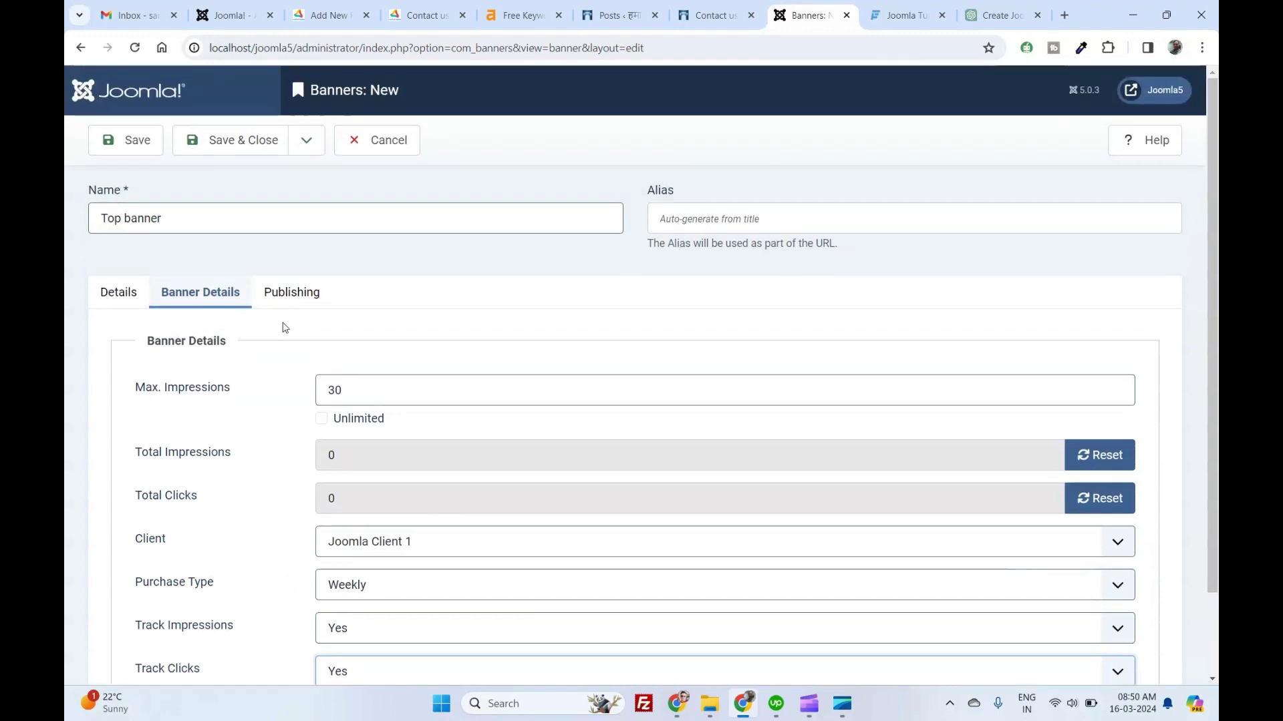
Publish the banner from 16 to 18 March 2024 with keywords 'hamara vidisha, Top banner'.
click(291, 292)
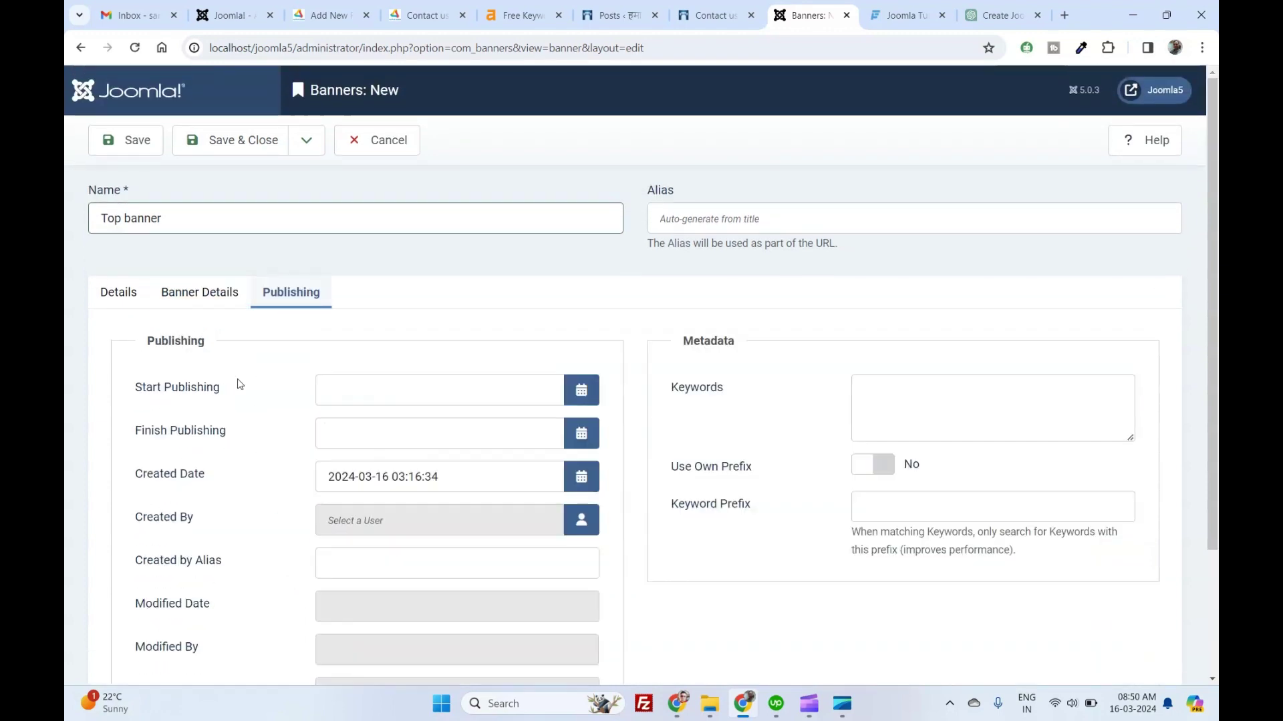
click(581, 390)
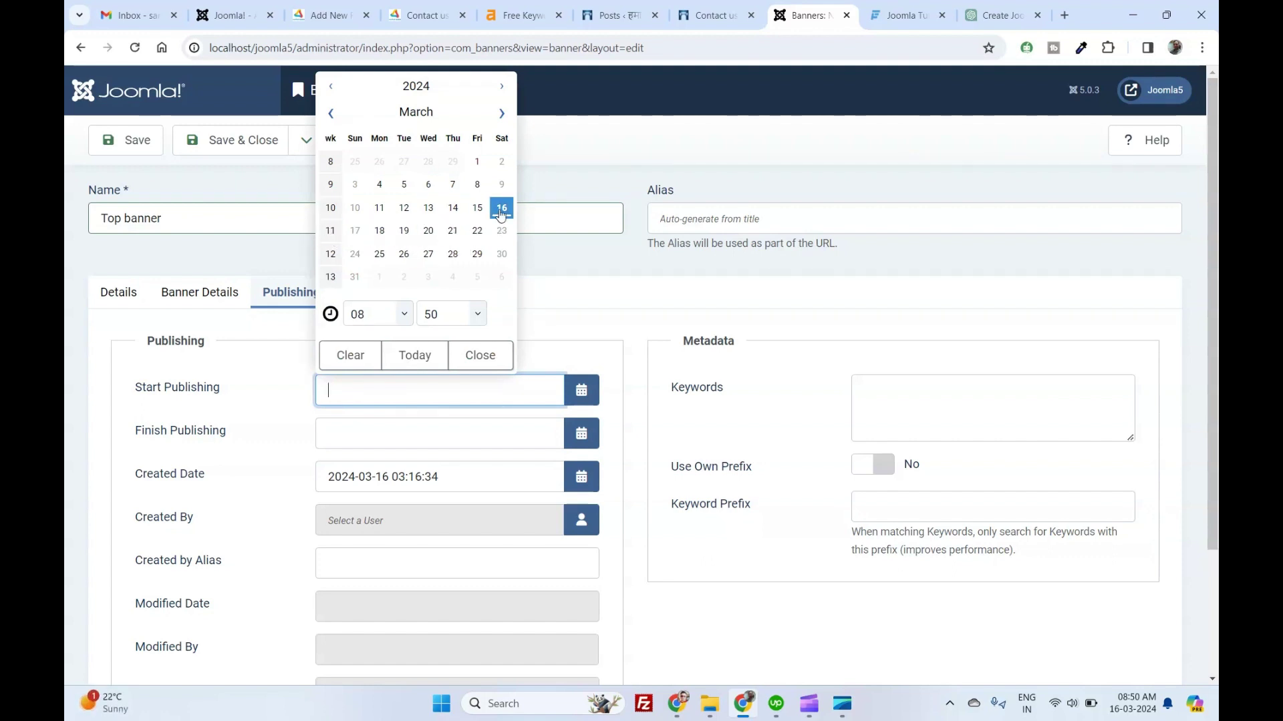
click(500, 210)
click(446, 433)
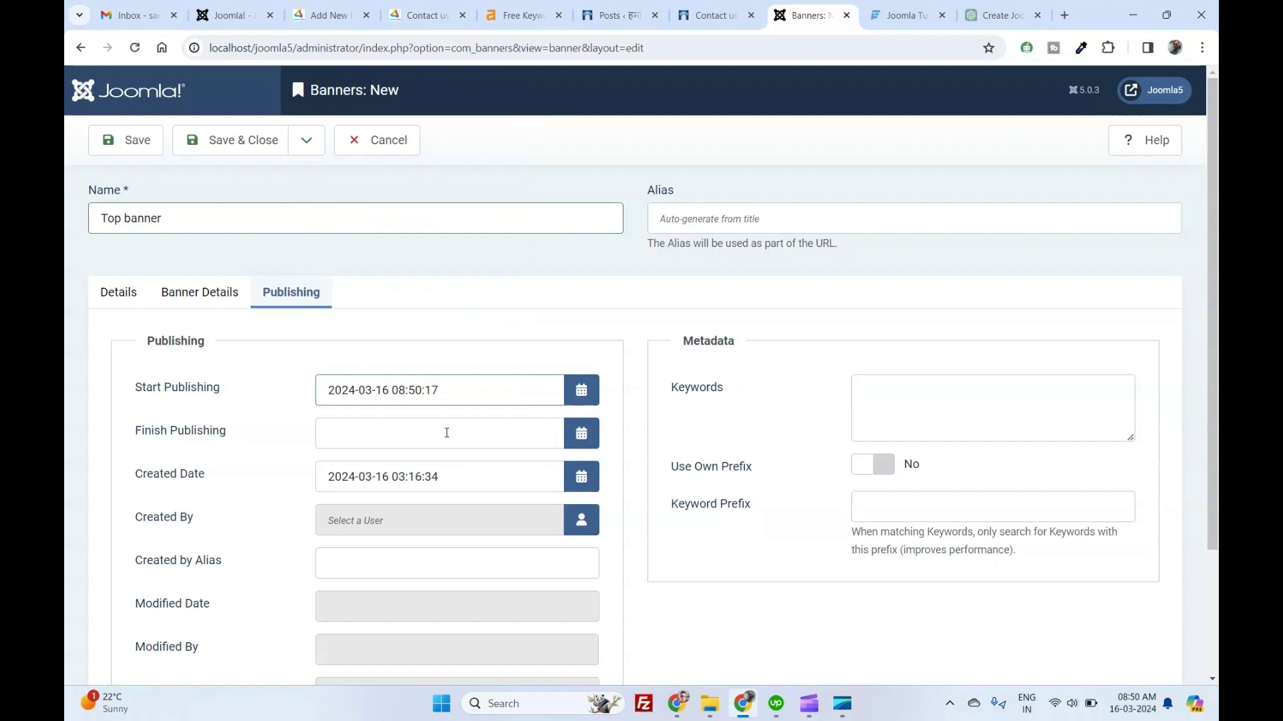
click(582, 433)
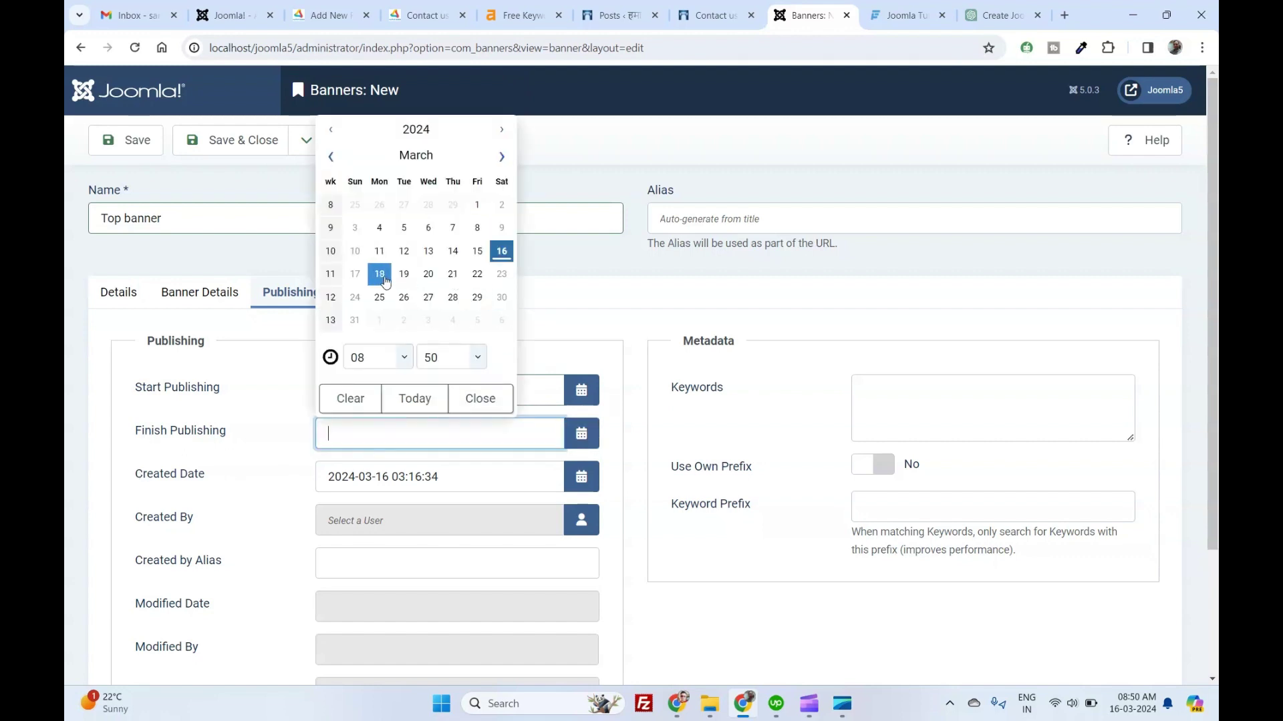
click(386, 277)
click(594, 364)
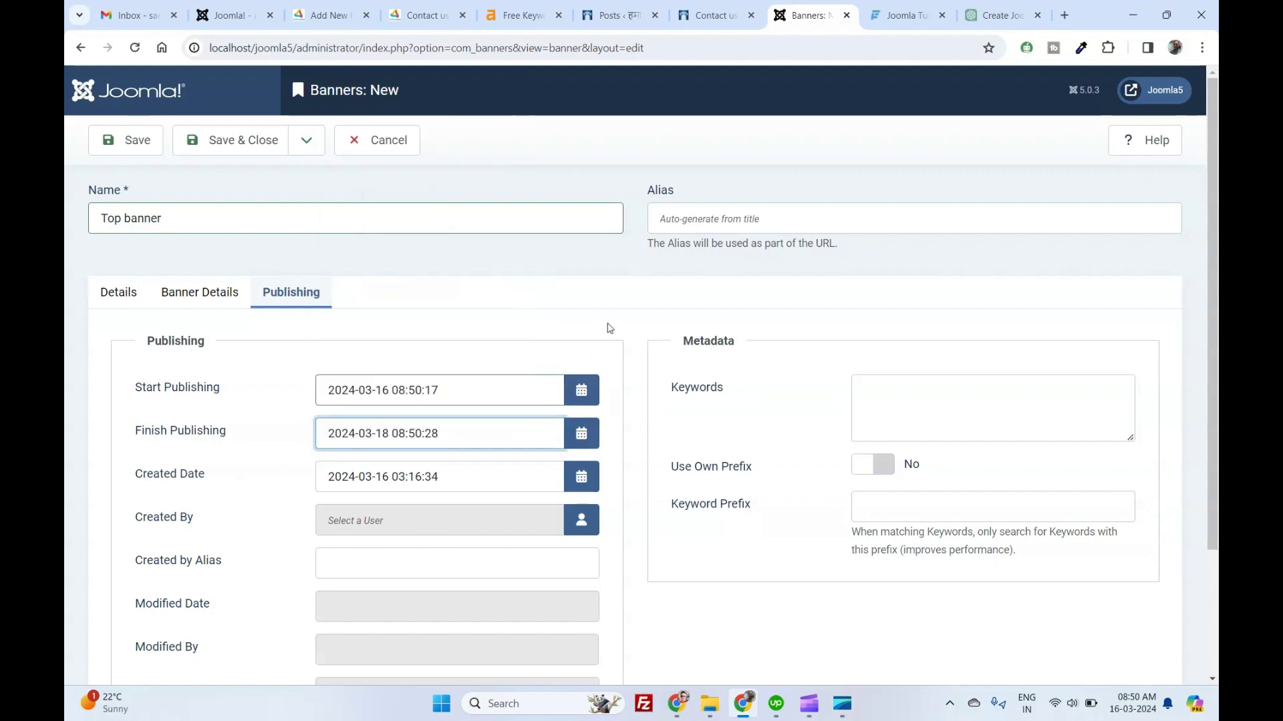
scroll(392, 556, down, 2)
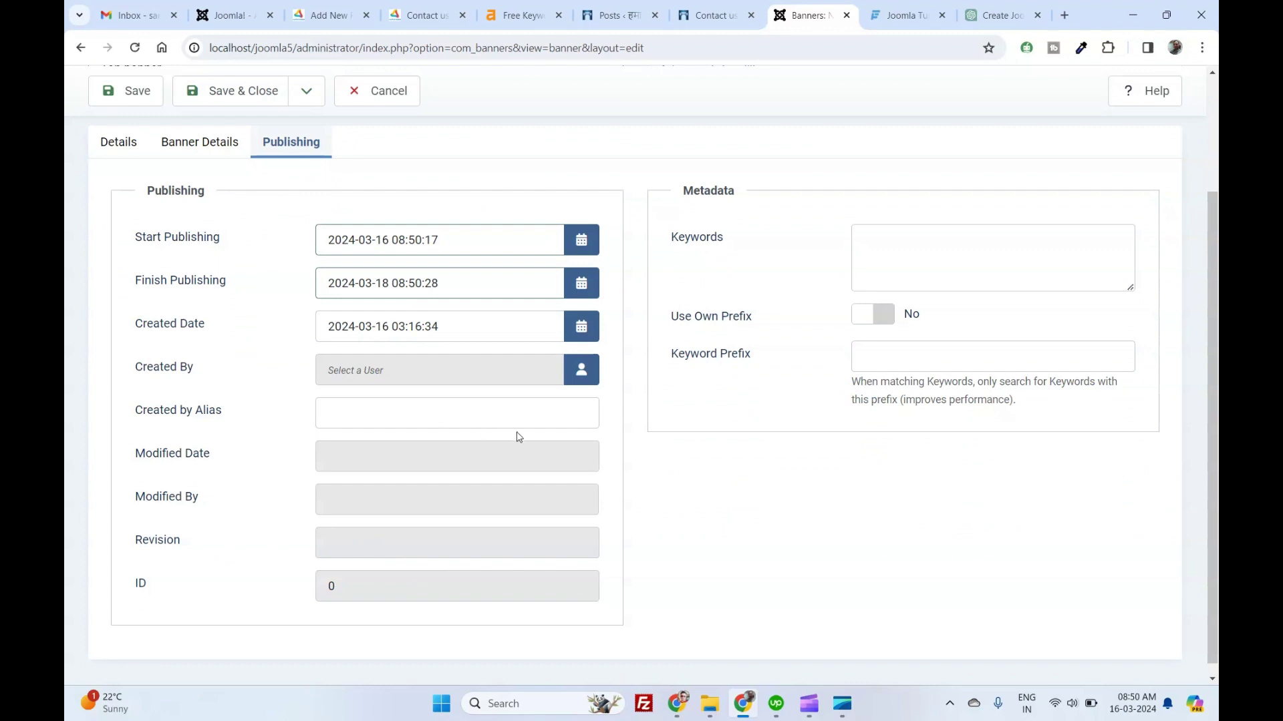
scroll(810, 438, up, 1)
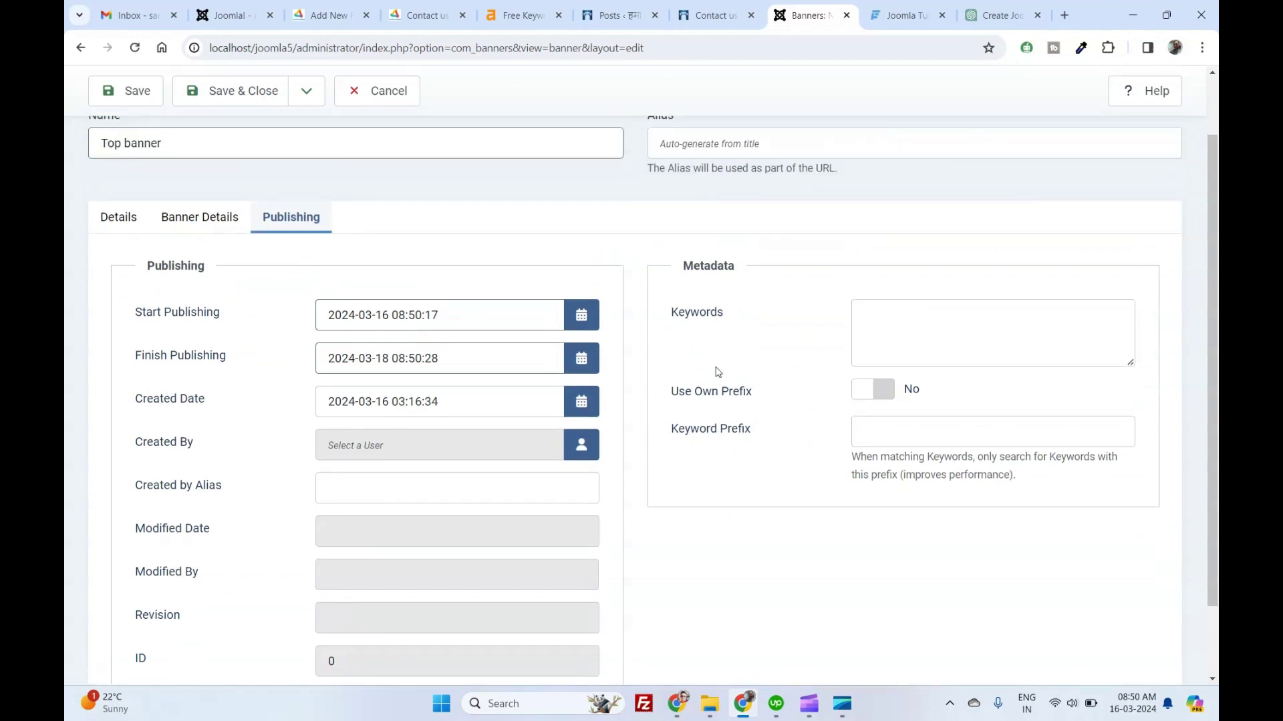
click(852, 322)
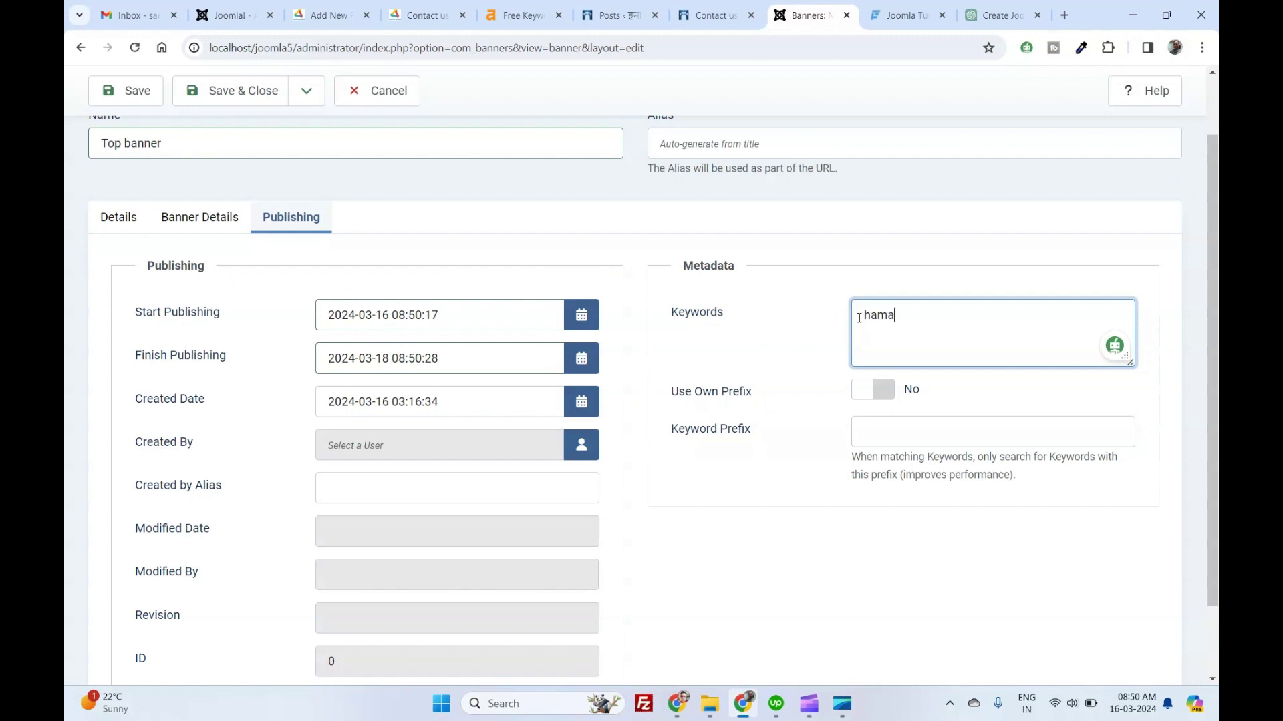
text(hamara vidisha , Top banner)
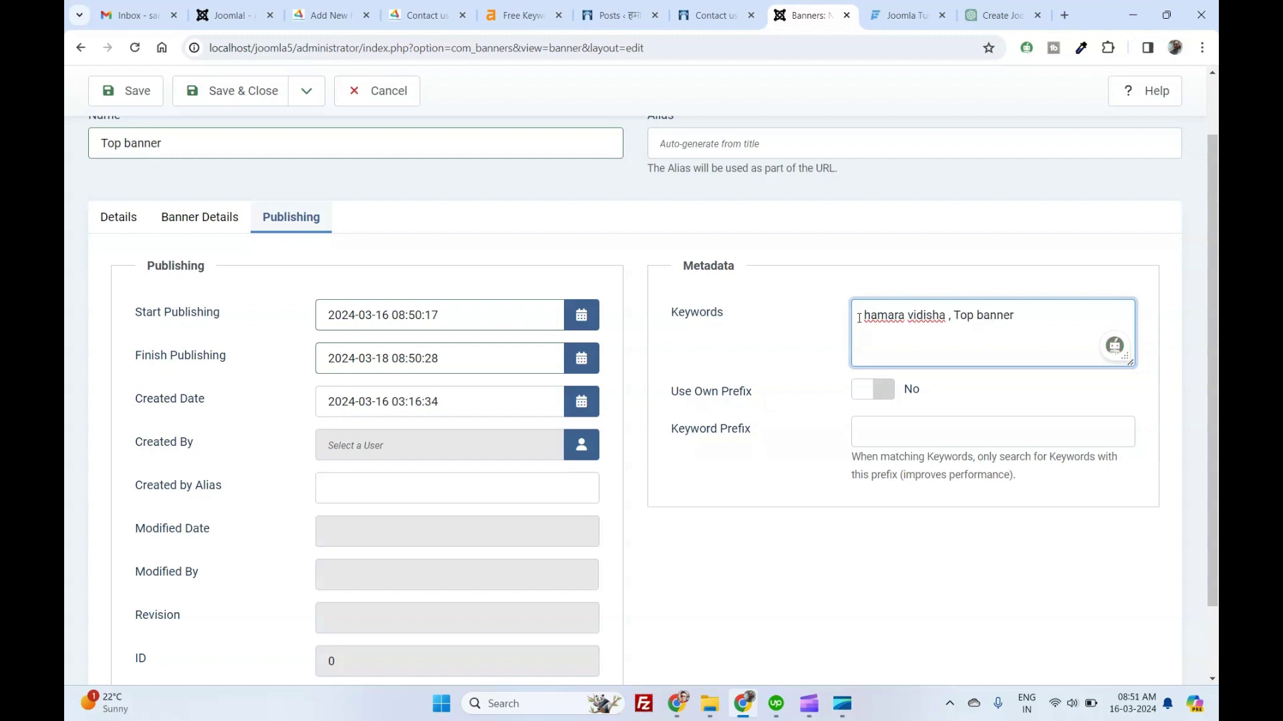
text(,)
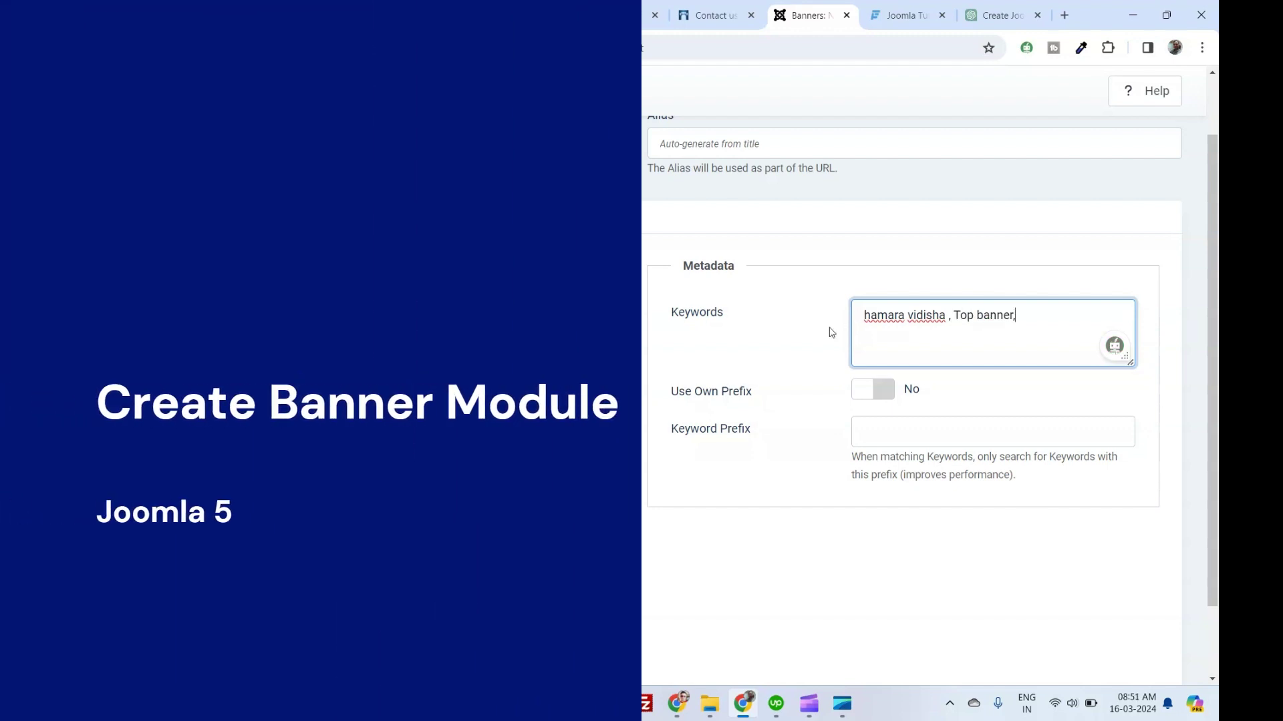
Start a new site module of the Banners type.
scroll(803, 410, up, 1)
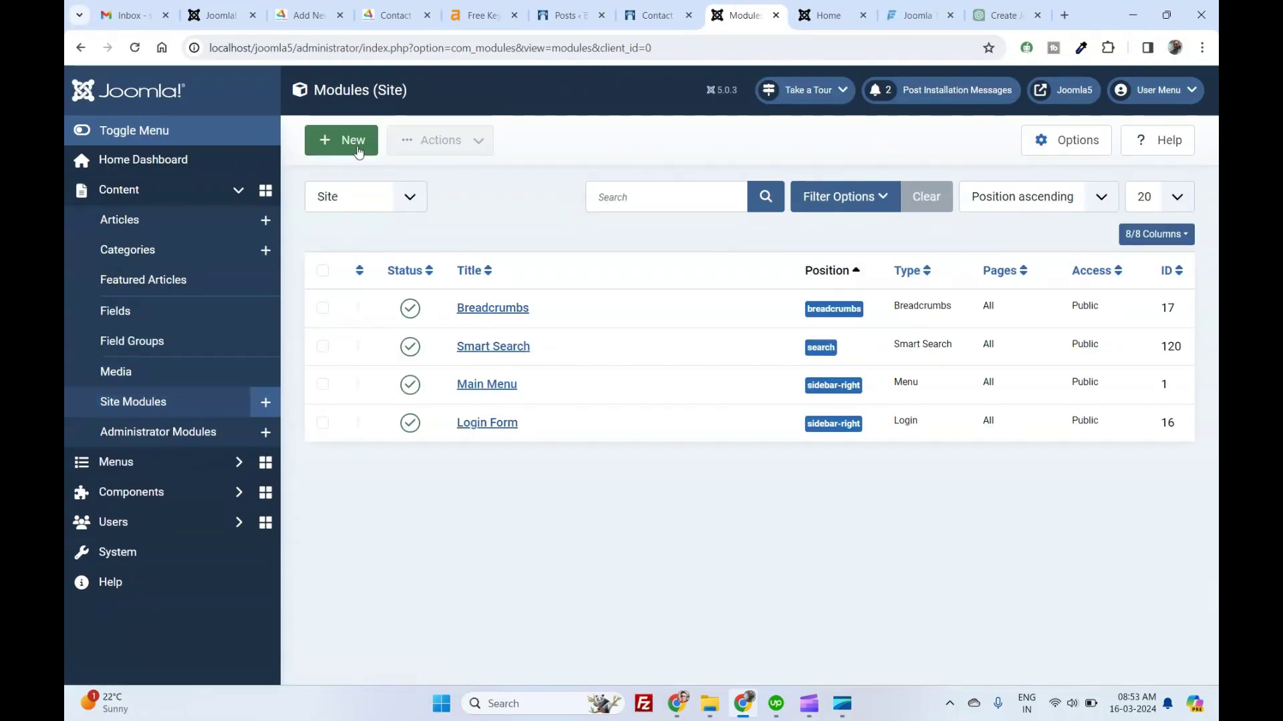
click(358, 150)
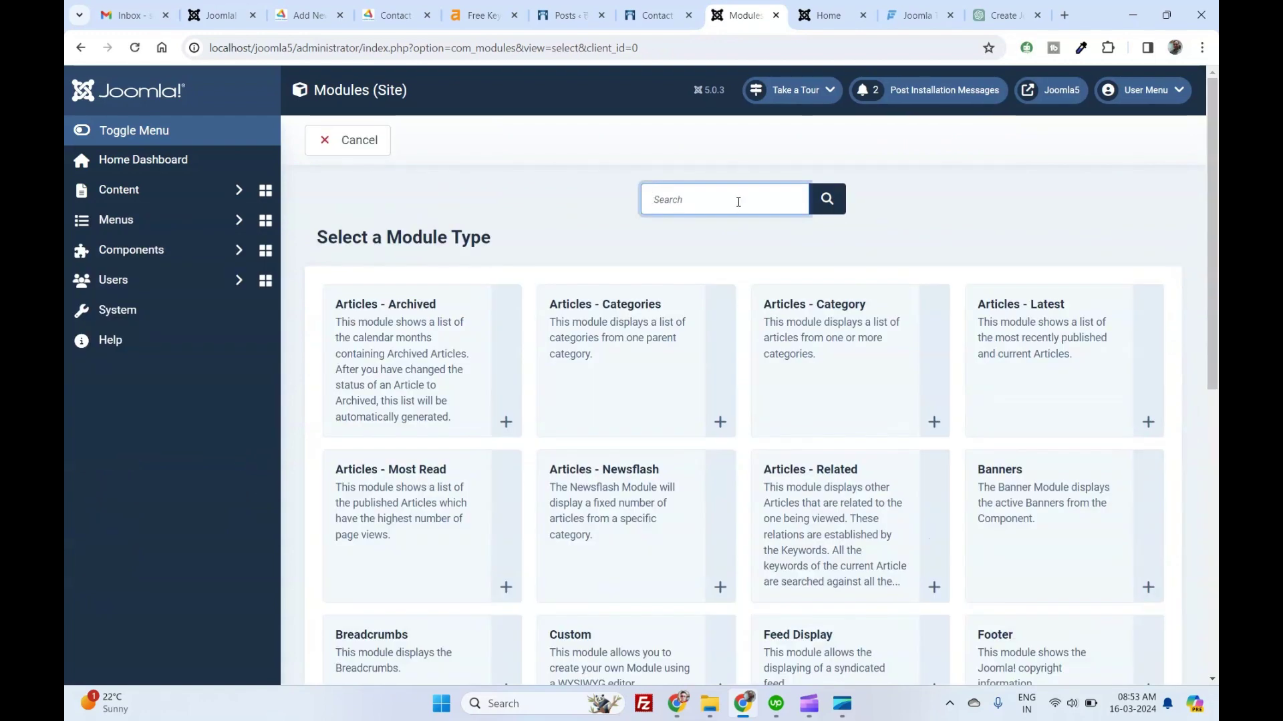
text(ban)
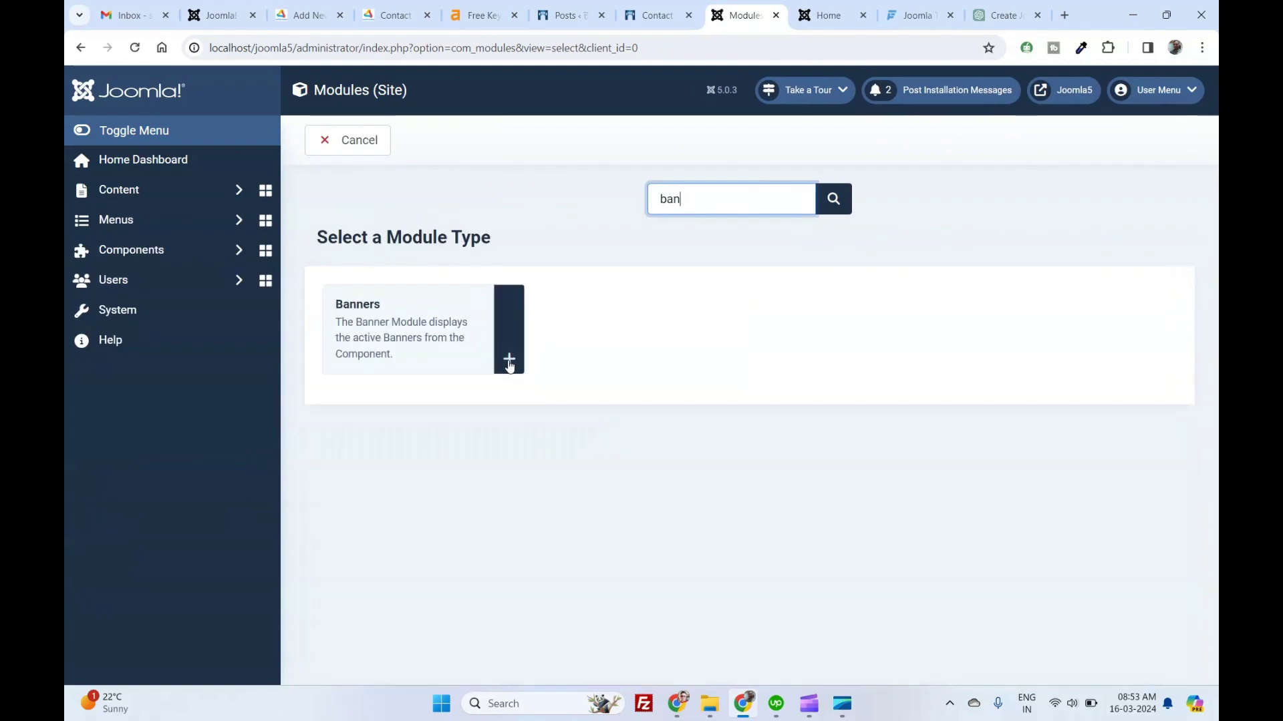
click(509, 363)
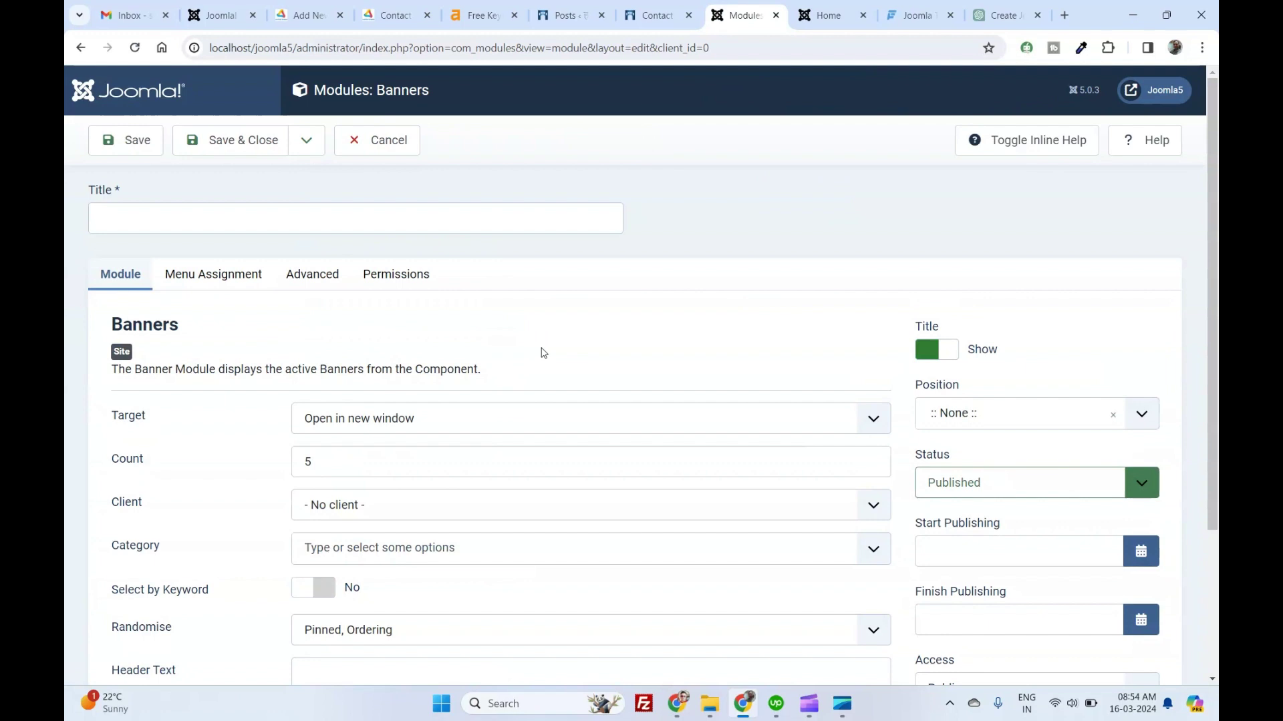
Title the module 'Top Banner' and place it in the banner position.
scroll(604, 265, down, 1)
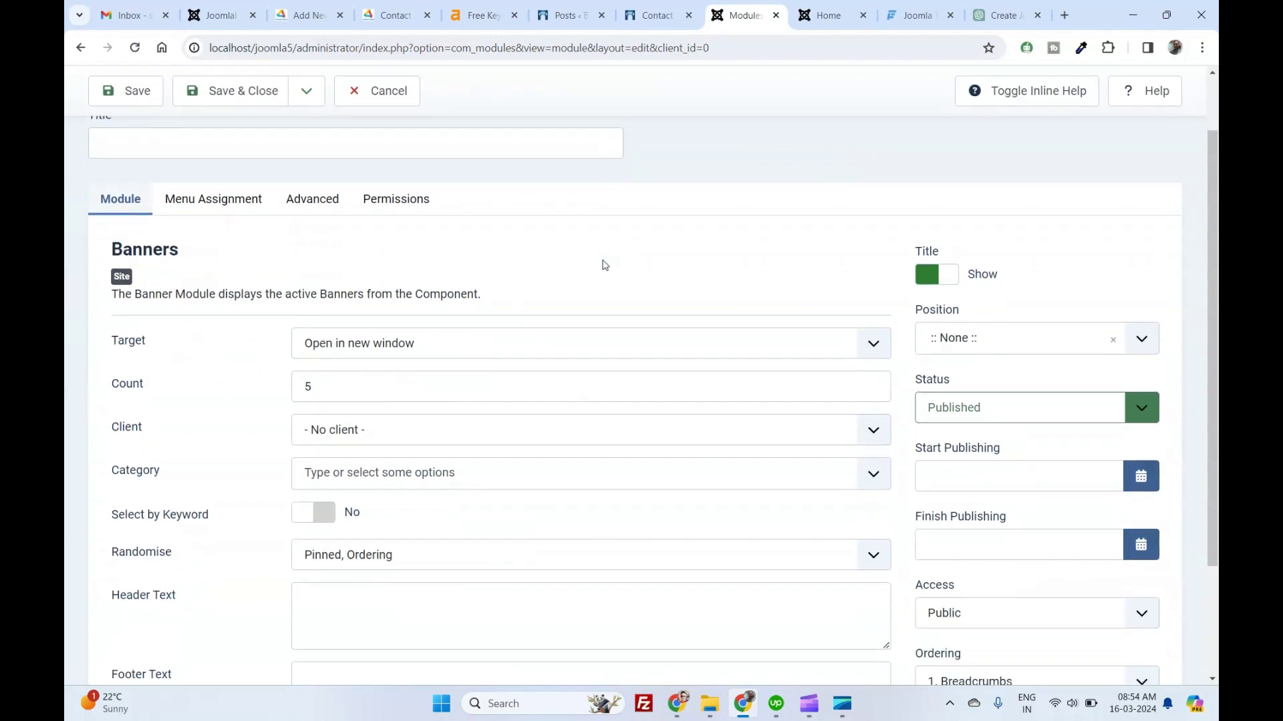
scroll(605, 265, up, 1)
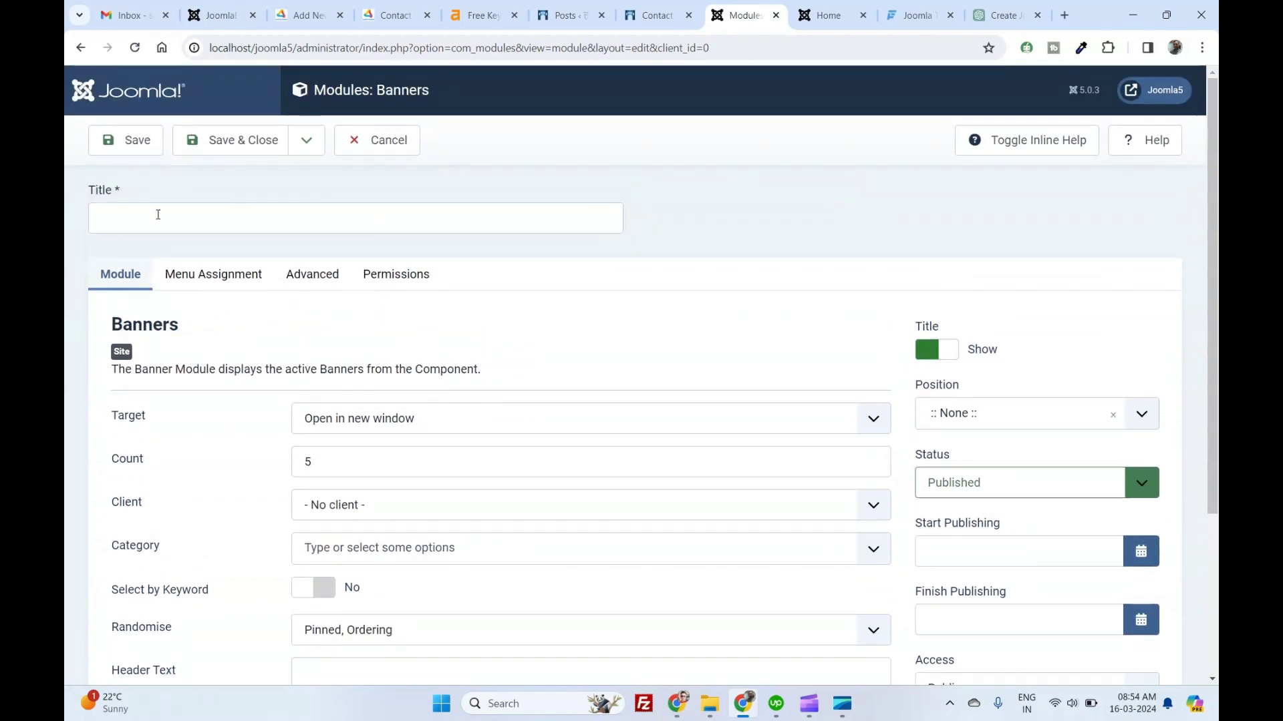
click(157, 214)
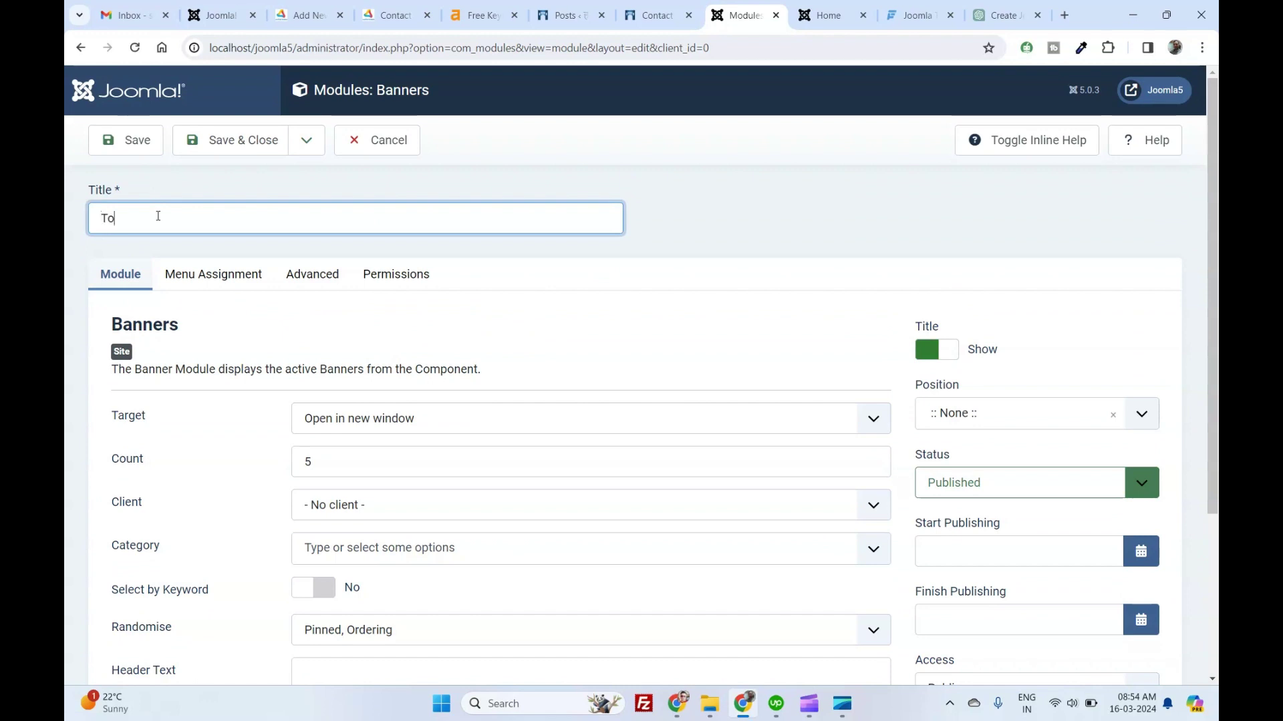
text(Top Banner)
click(1005, 414)
text(b)
click(962, 188)
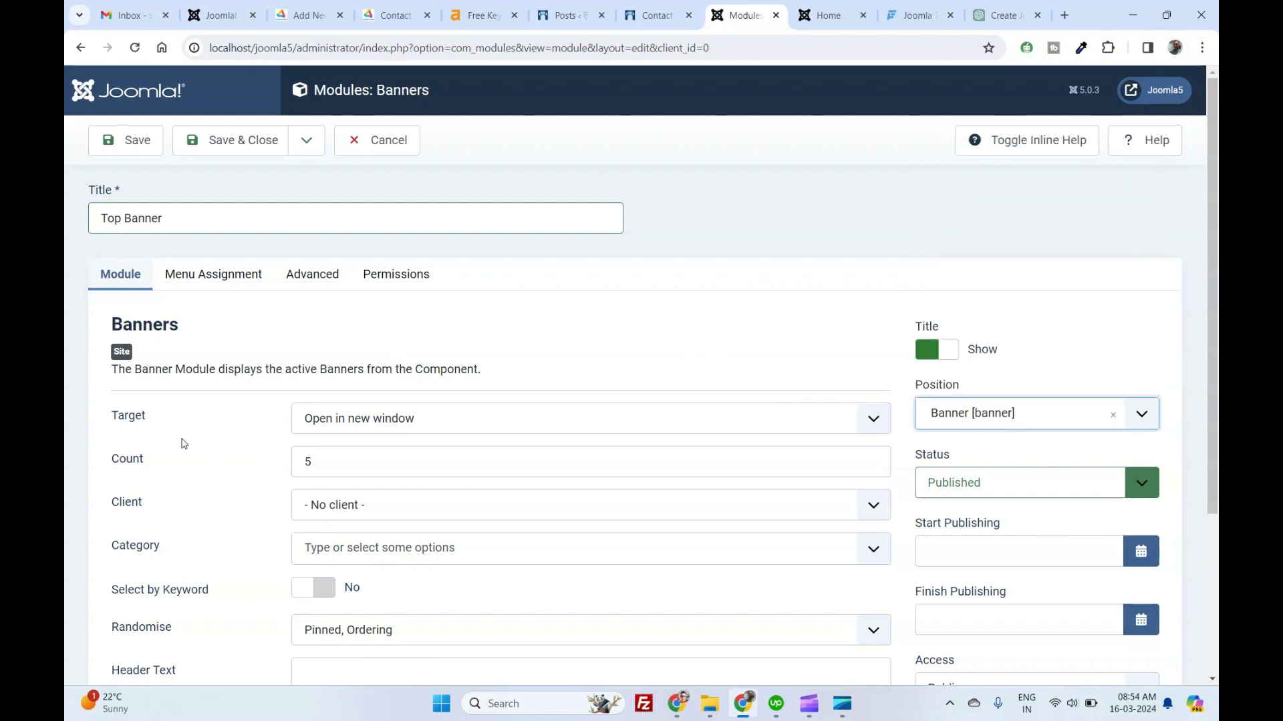
Show Joomla Client 1 banners from the Youtube Promotion category, with Select by Keyword on.
scroll(229, 441, down, 1)
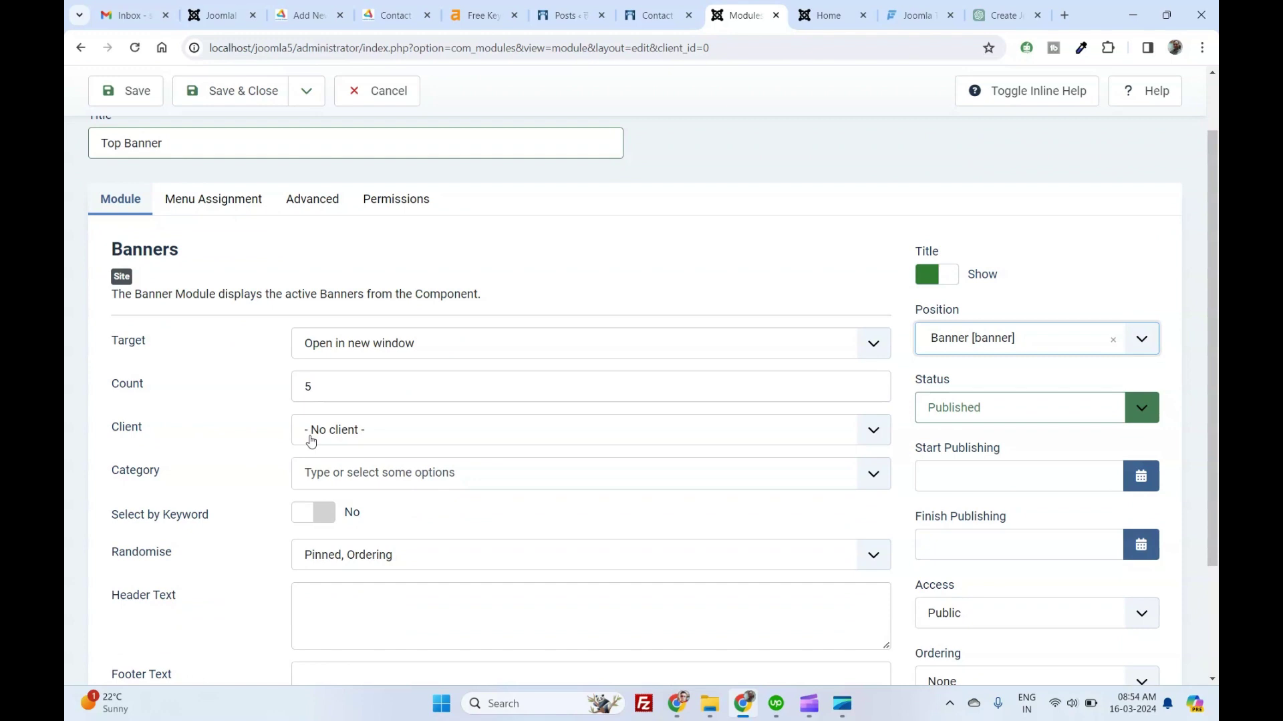
click(309, 430)
click(299, 464)
click(293, 480)
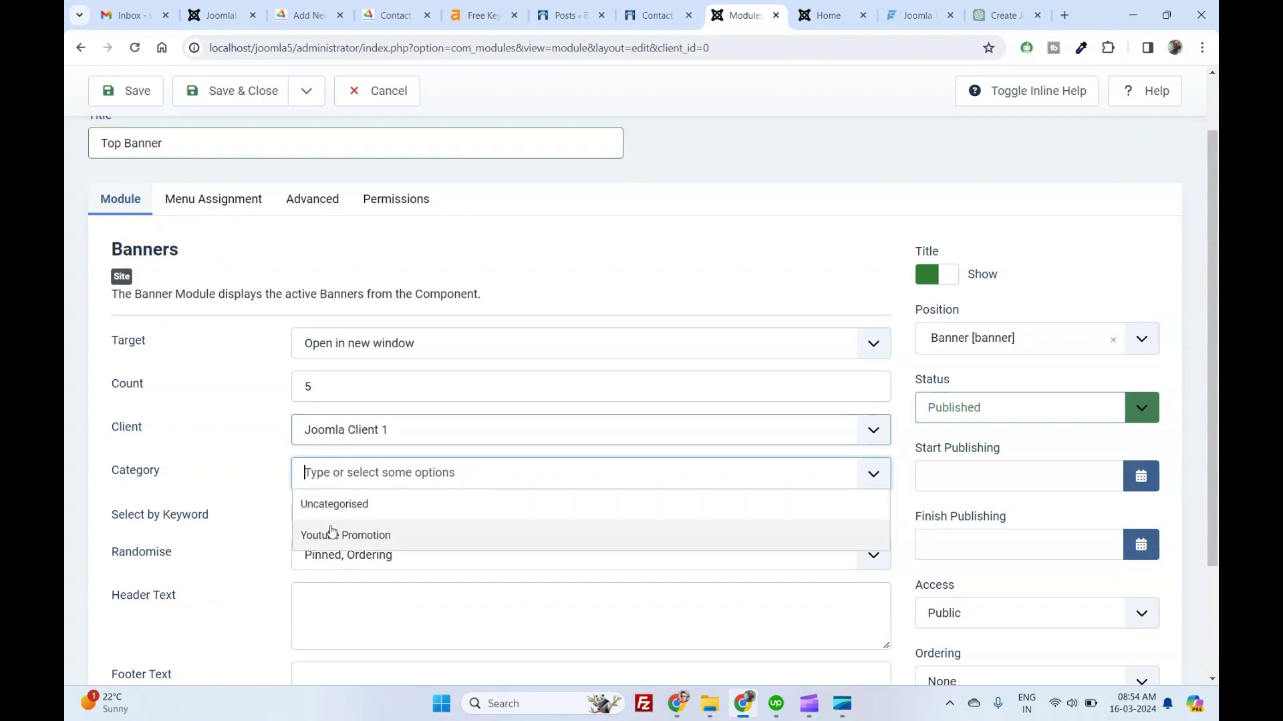
click(329, 533)
click(257, 522)
scroll(257, 522, down, 1)
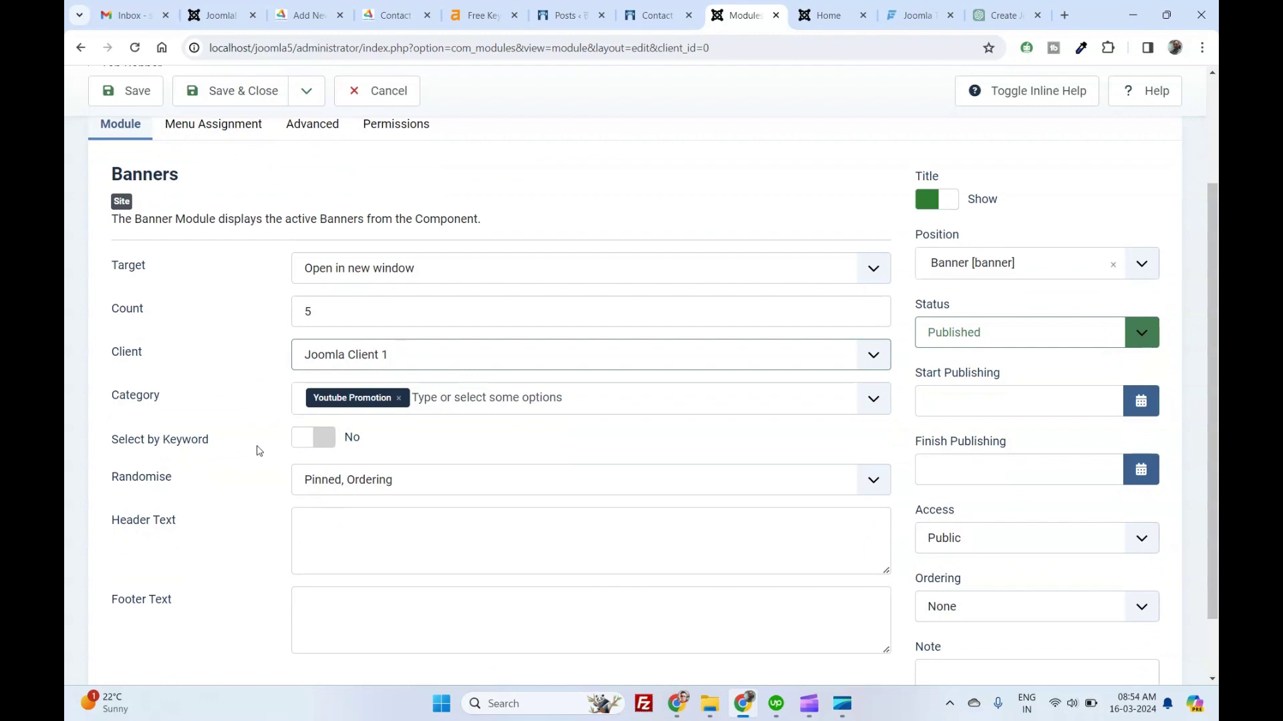
click(314, 446)
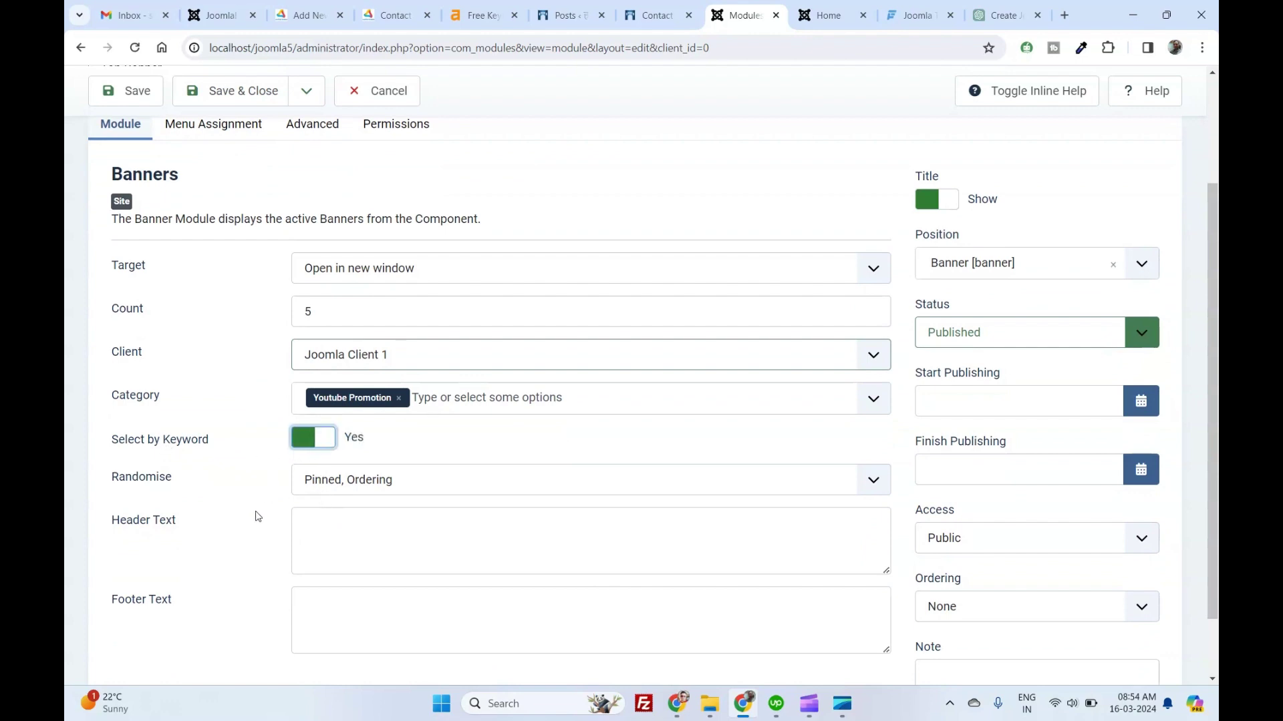
Set the header text 'This is top banner' and footer text 'Foot', then view Menu Assignment.
click(343, 532)
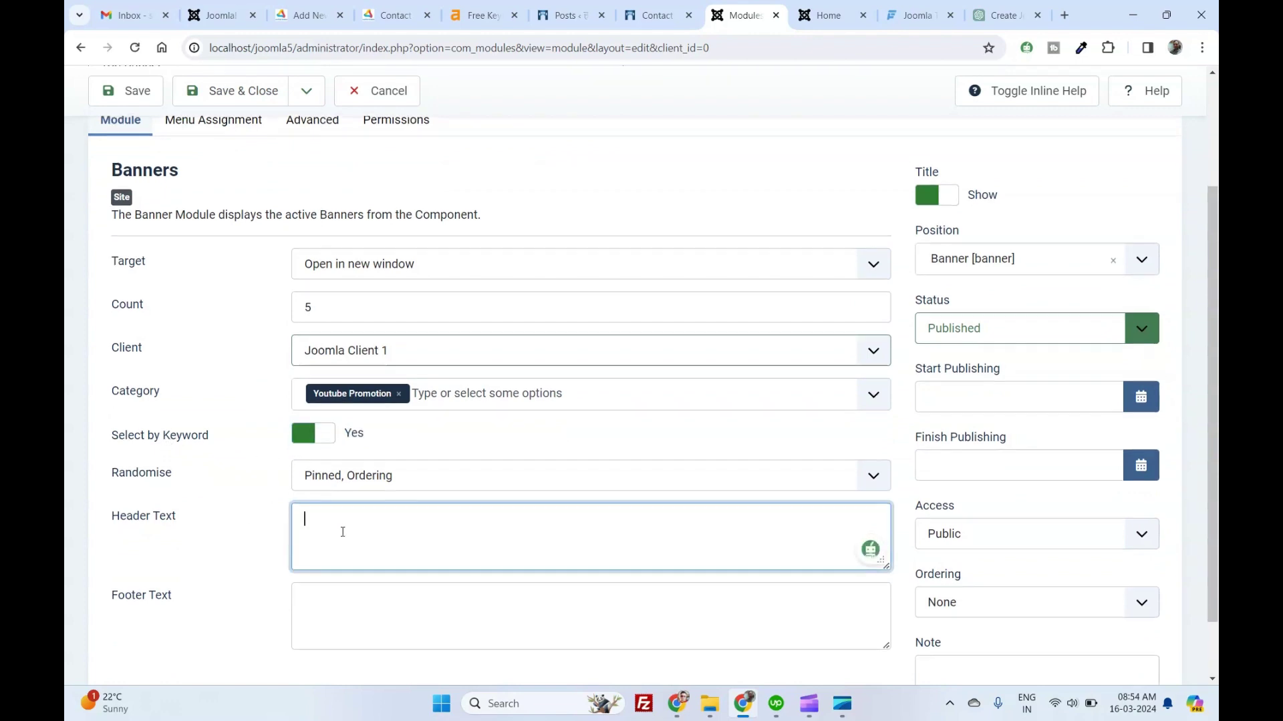
scroll(406, 478, down, 1)
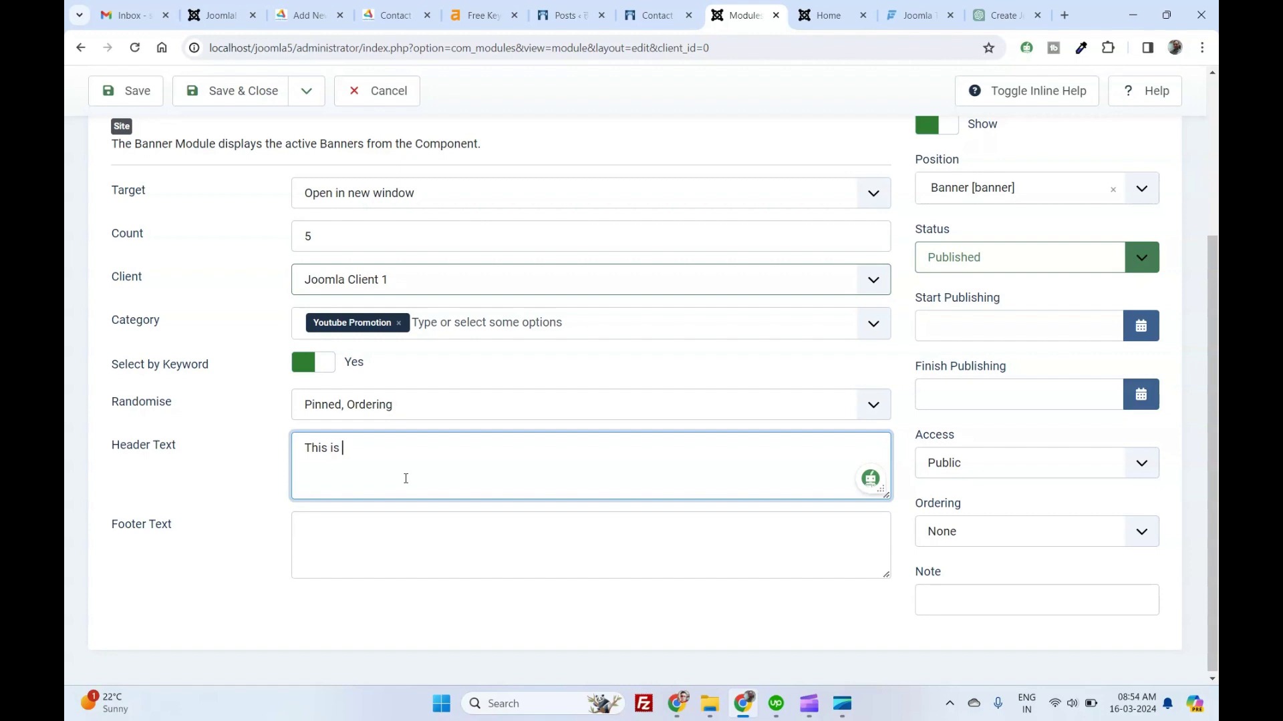
text(This is top banner)
click(410, 528)
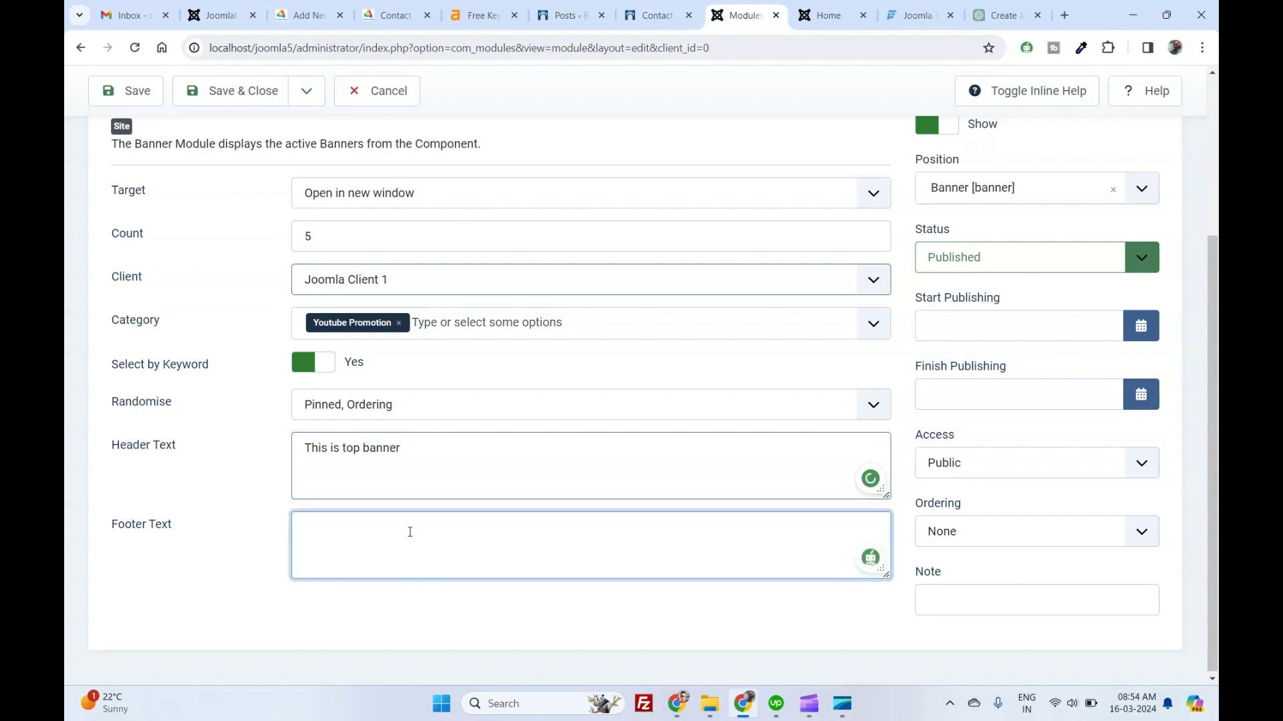
text(Footer text)
scroll(559, 552, up, 5)
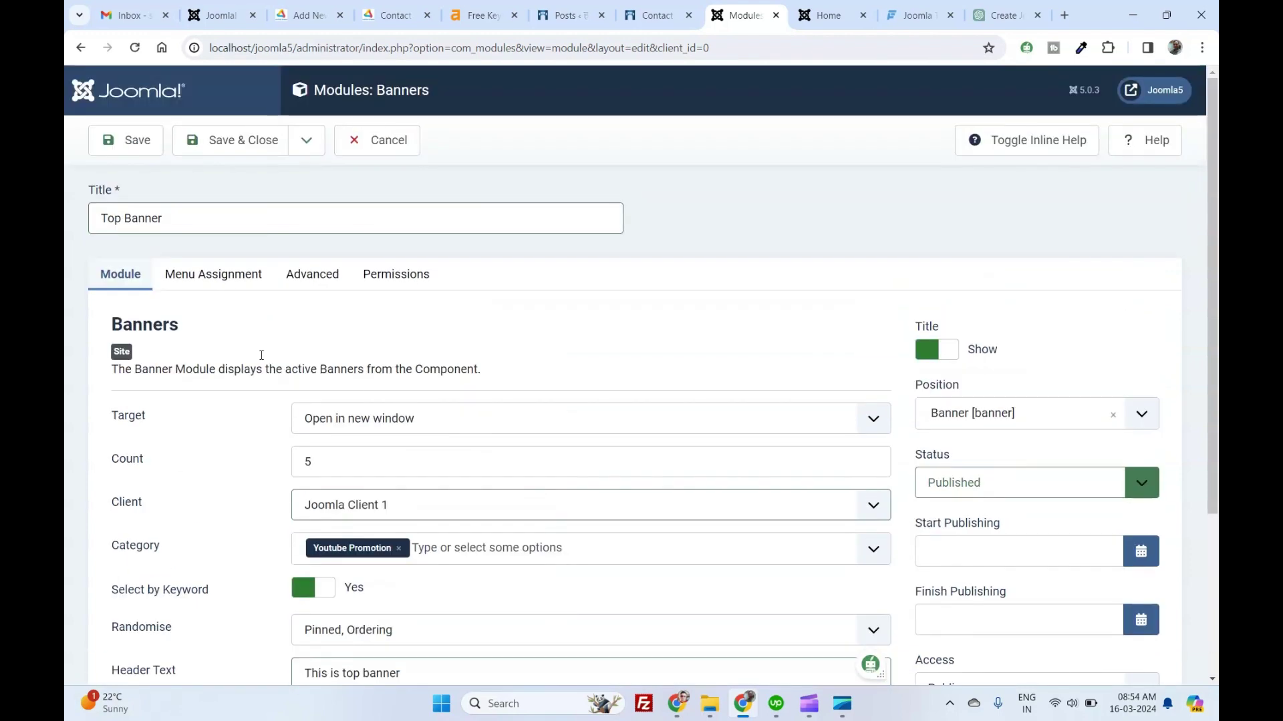
click(220, 275)
Review the Advanced and Permissions tabs, then save the module with Select by Keyword set to No.
click(311, 275)
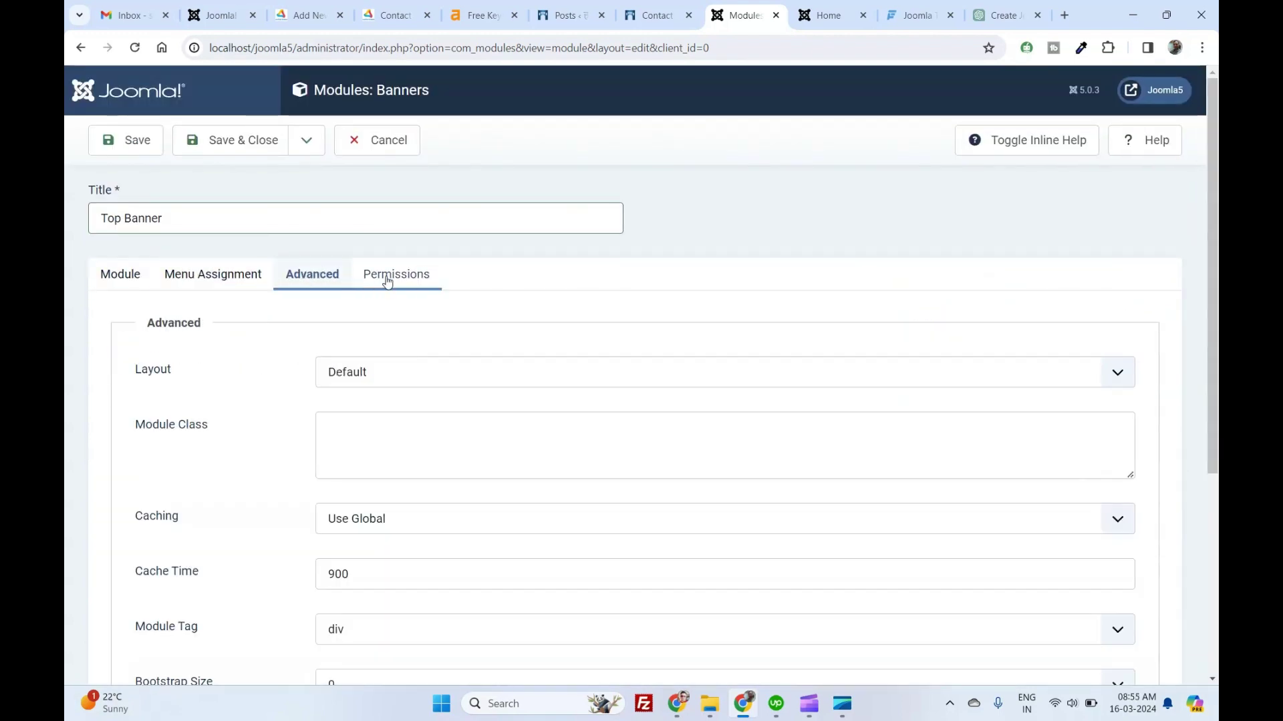
click(387, 281)
click(122, 276)
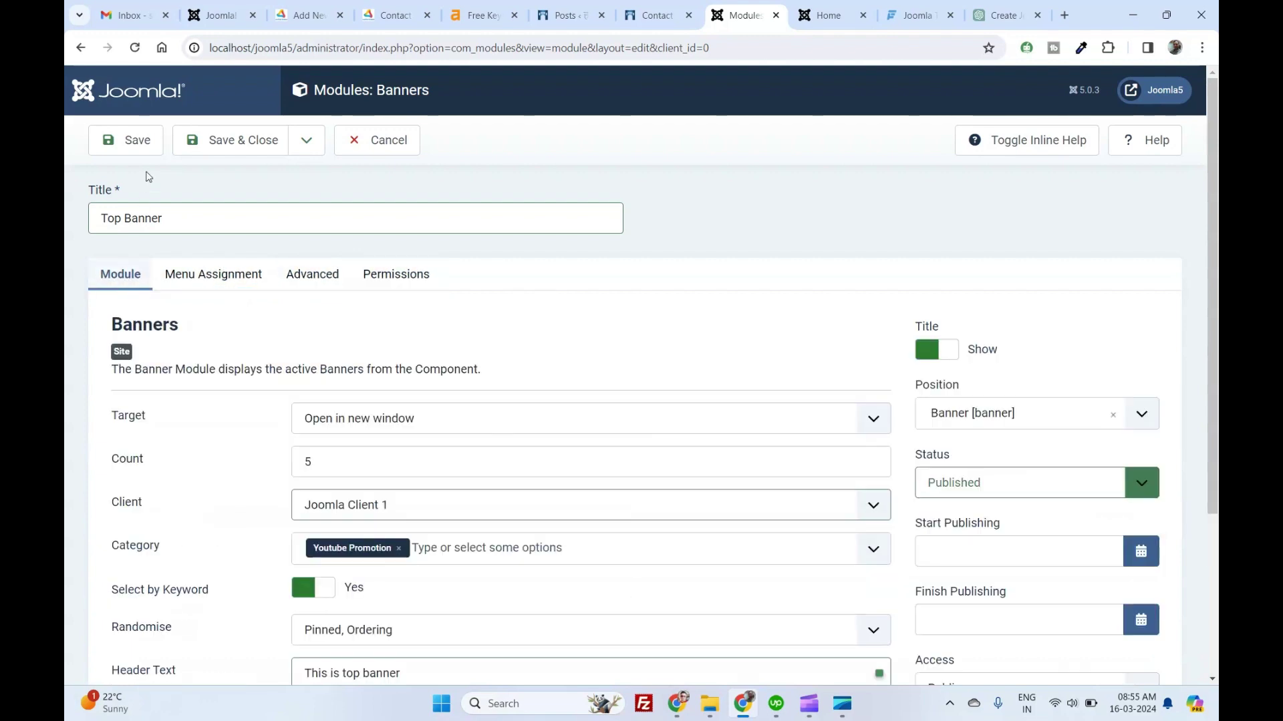
click(126, 140)
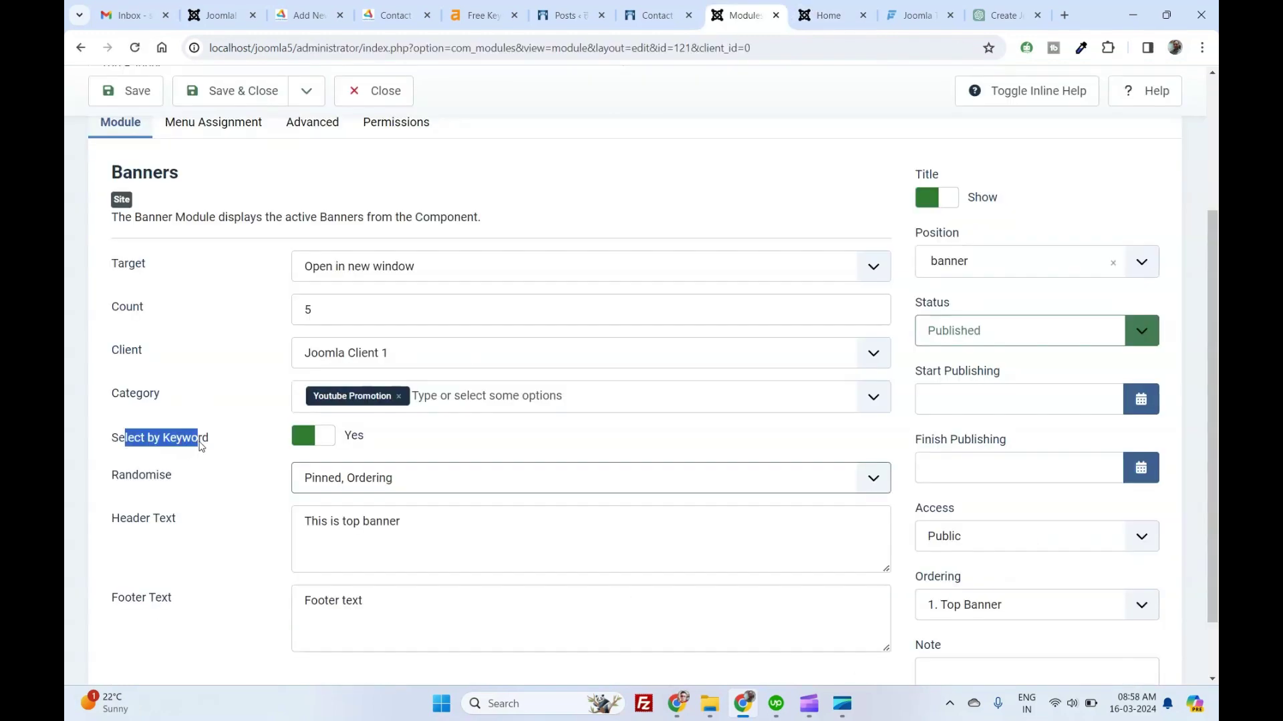
double_click(202, 439)
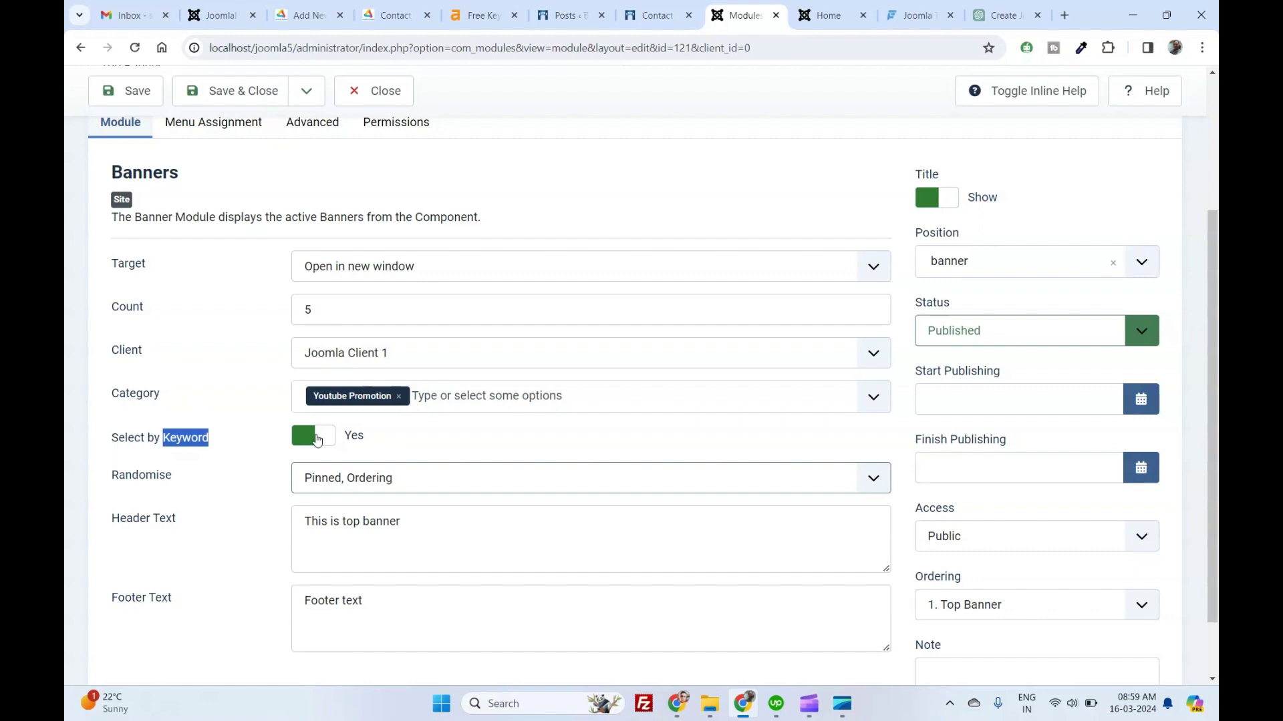
click(320, 439)
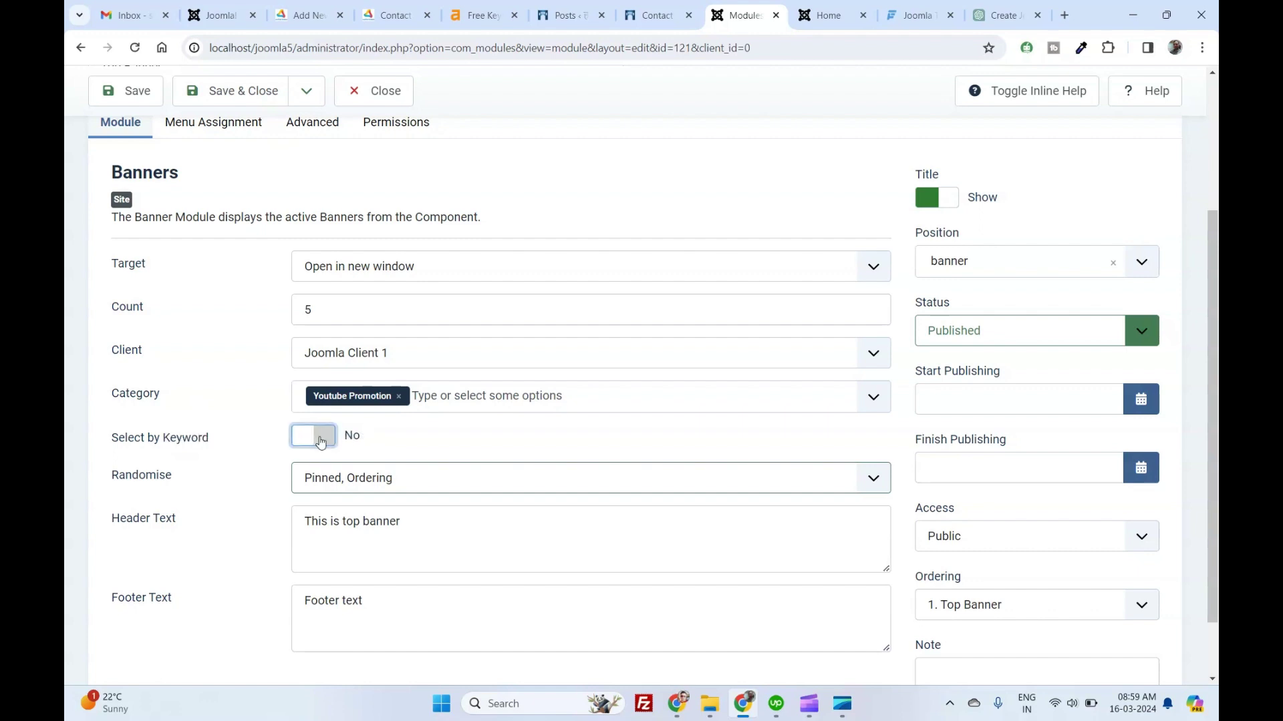
click(321, 441)
click(320, 441)
click(132, 95)
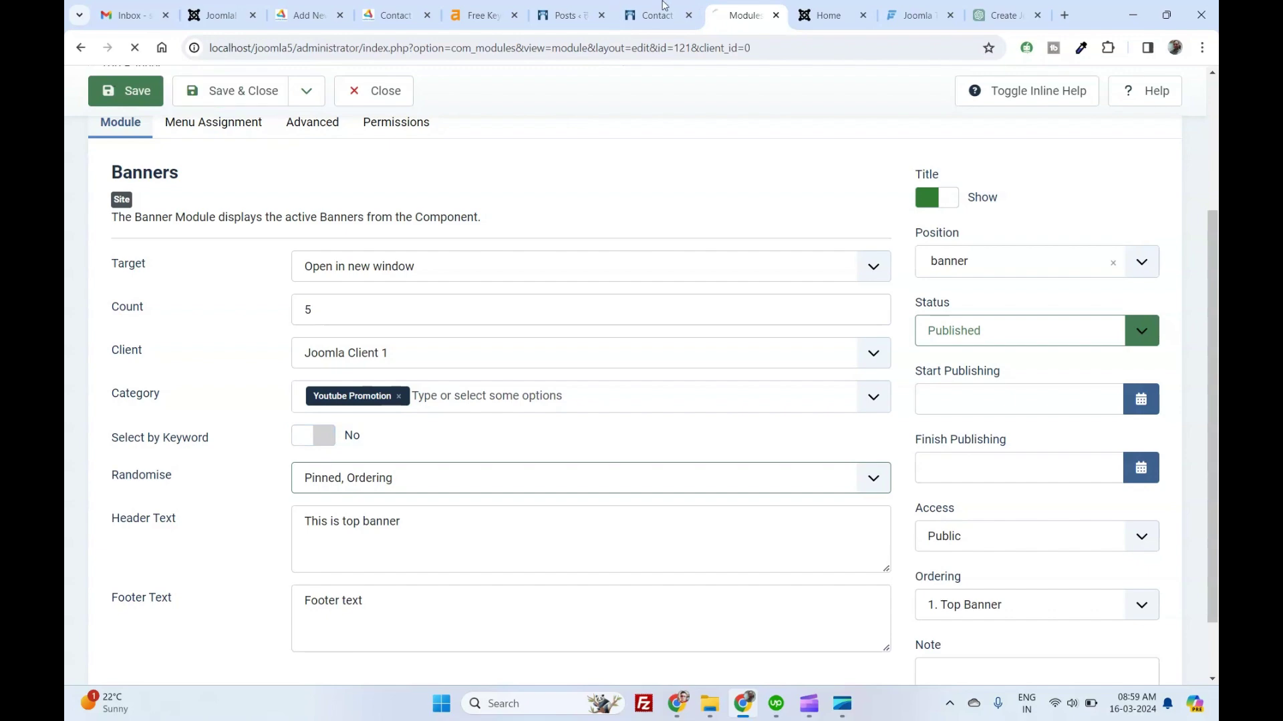
Reload the site's home page to confirm the banner shows, then return to the module.
click(805, 6)
click(788, 48)
key(Return)
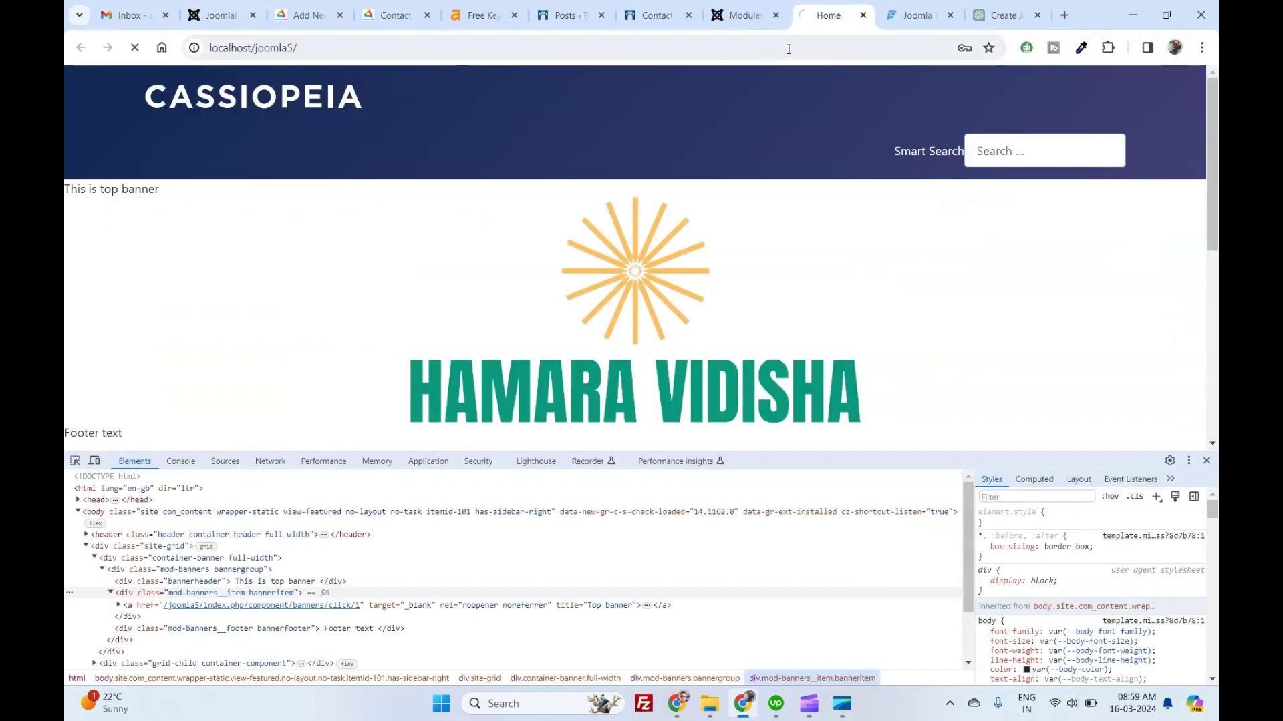
scroll(495, 245, down, 1)
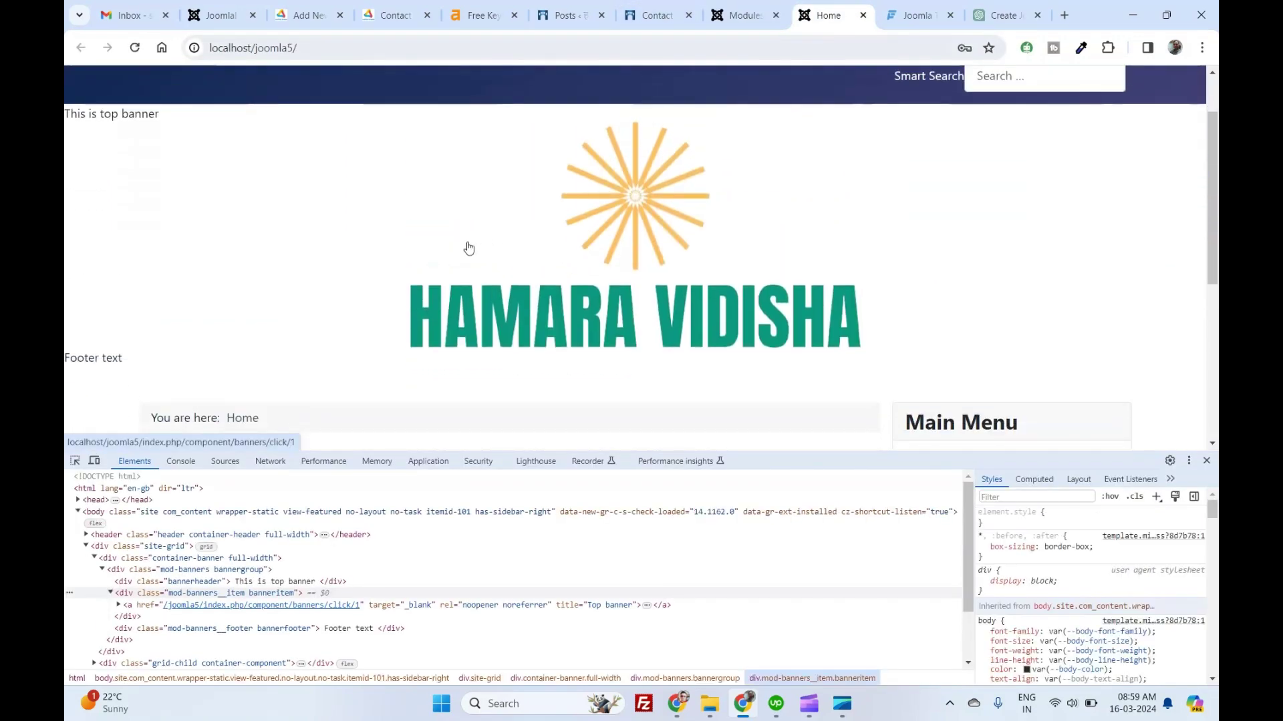
key(ctrl+shift+Tab)
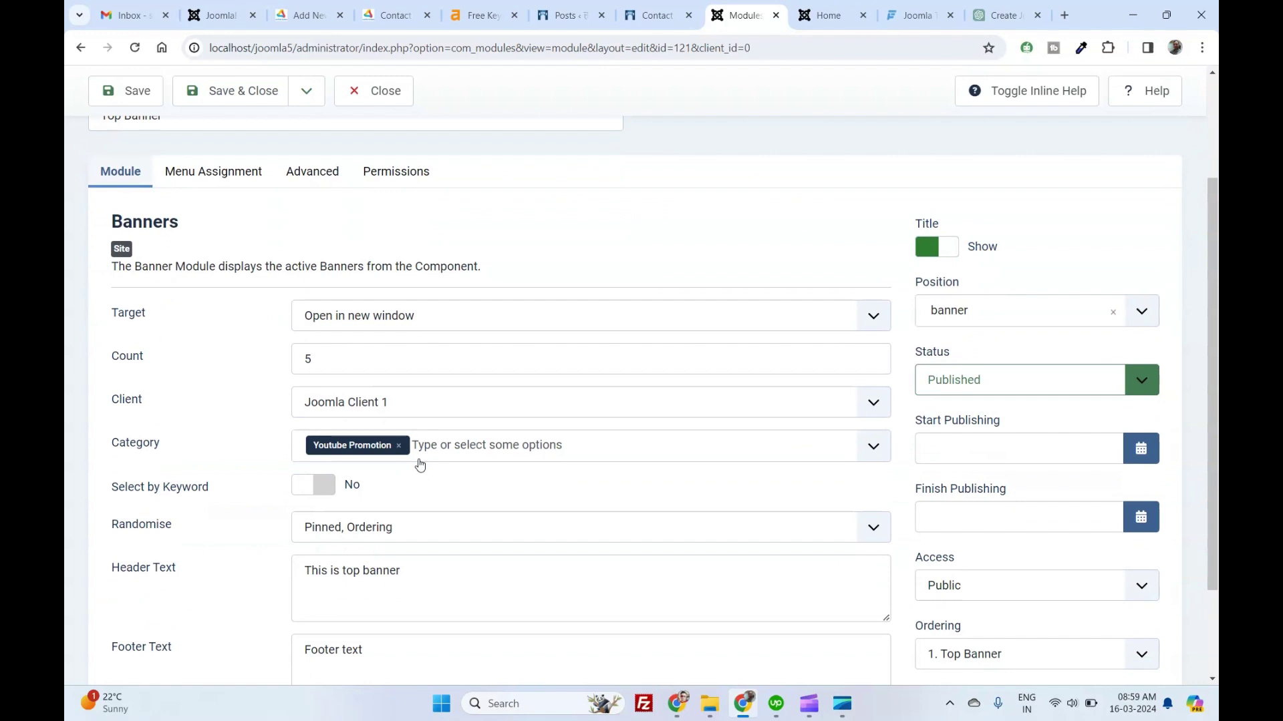
Empty the Top Banner module's Header Text and Footer Text fields, then save and close it.
scroll(207, 546, down, 1)
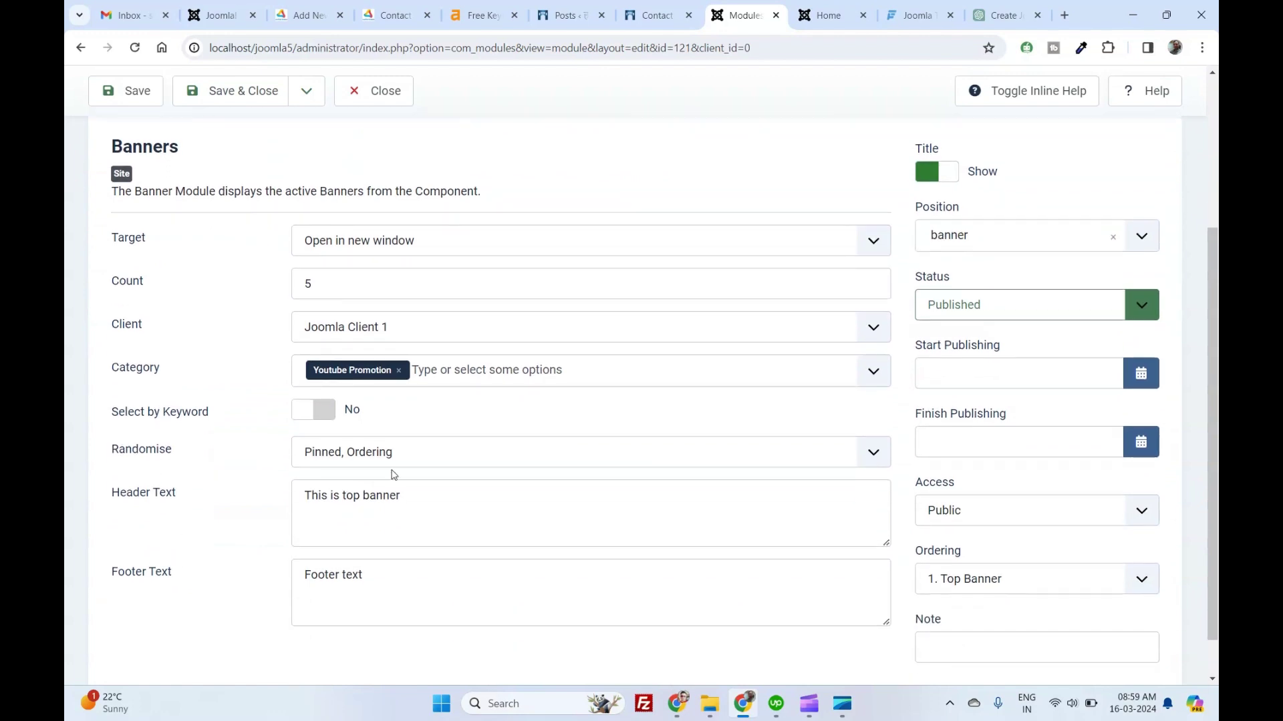
triple_click(381, 499)
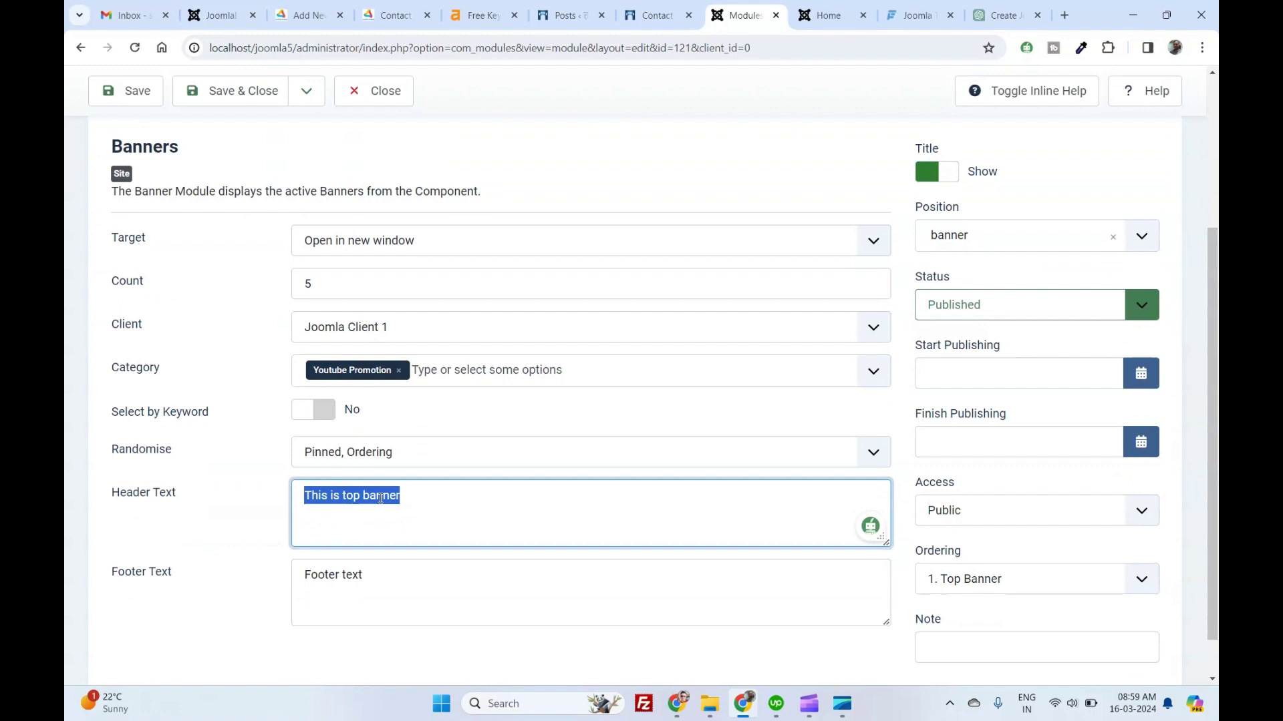
key(BackSpace)
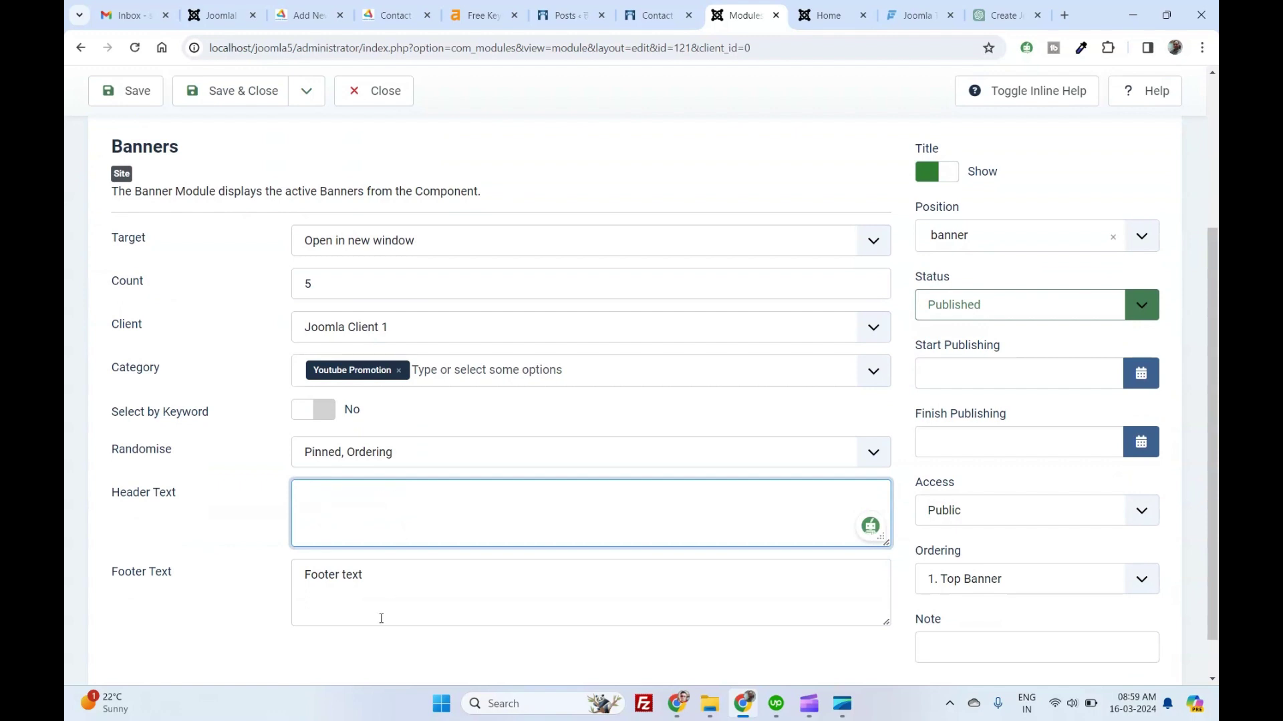
triple_click(379, 580)
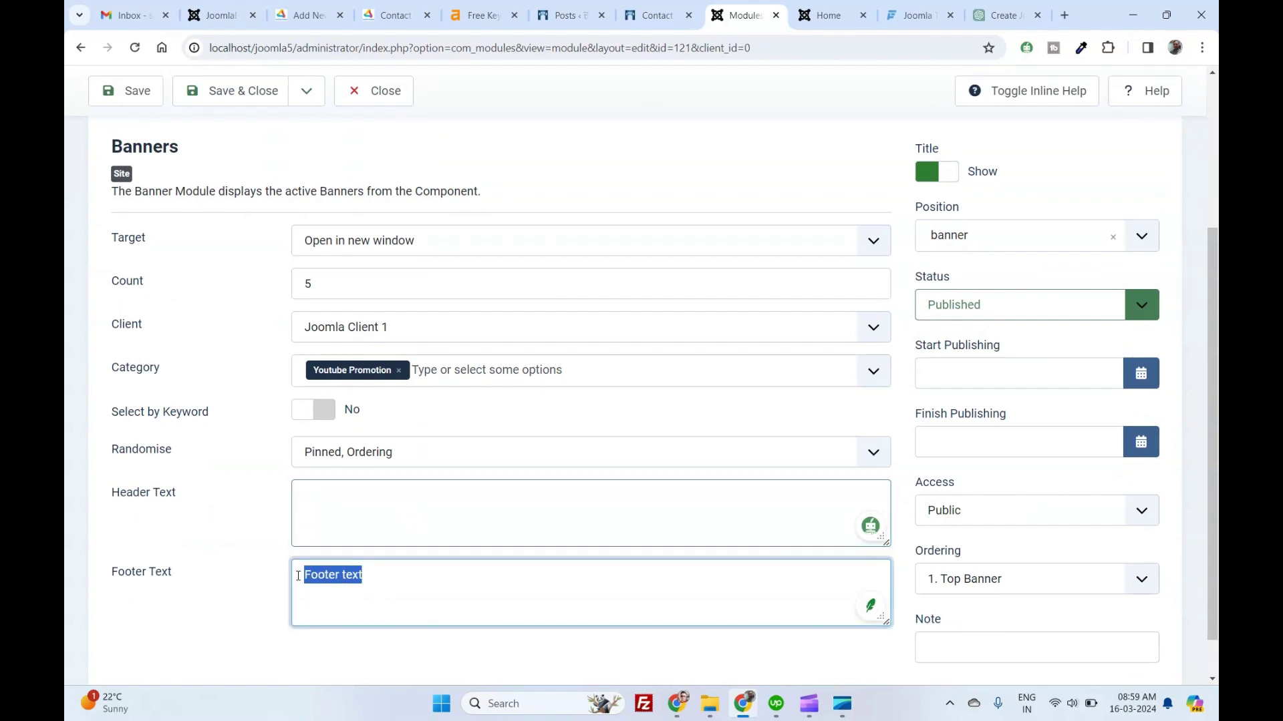
key(BackSpace)
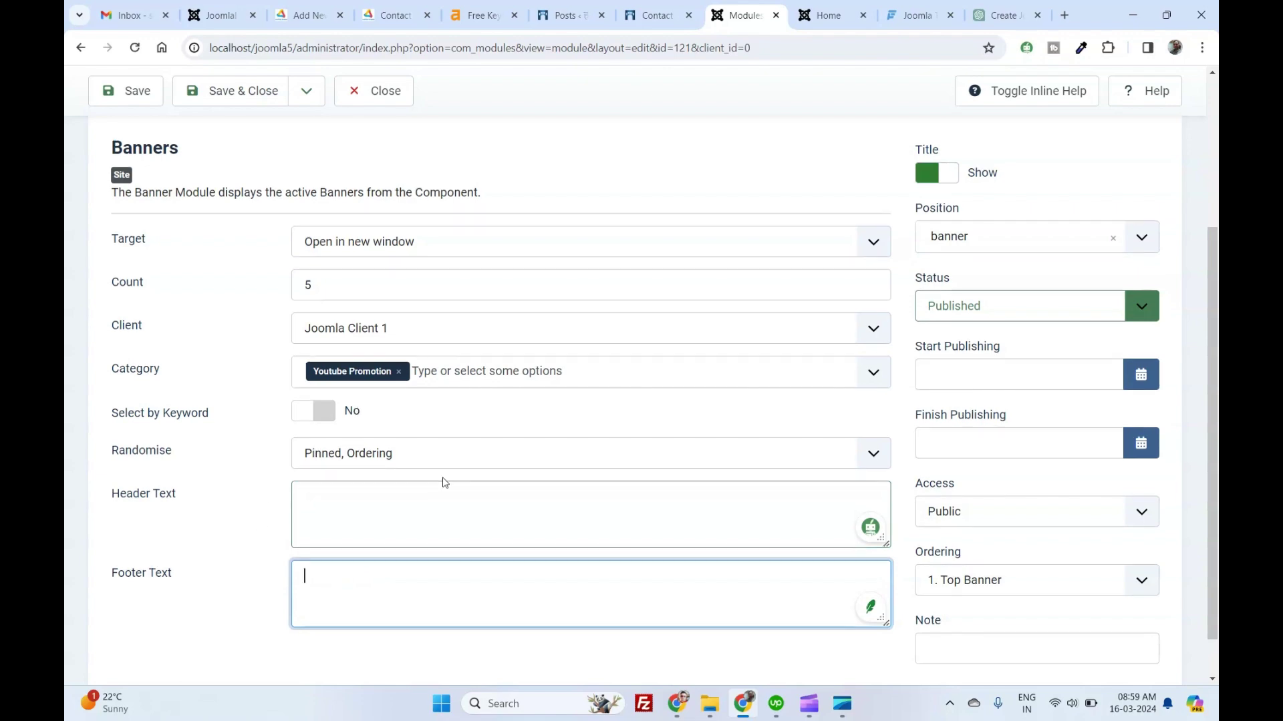
key(j)
key(a)
click(260, 139)
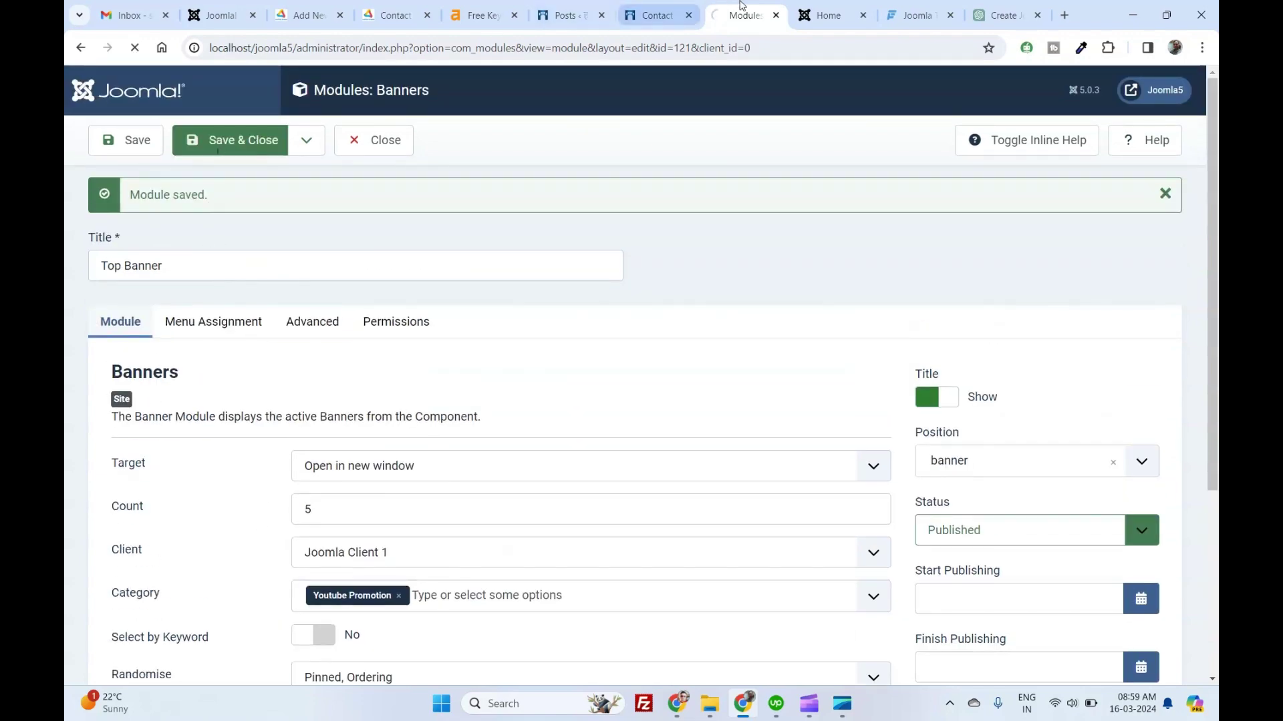
Switch to the site's Home tab and check the 'This is top banner' and footer text lines.
click(829, 15)
click(741, 48)
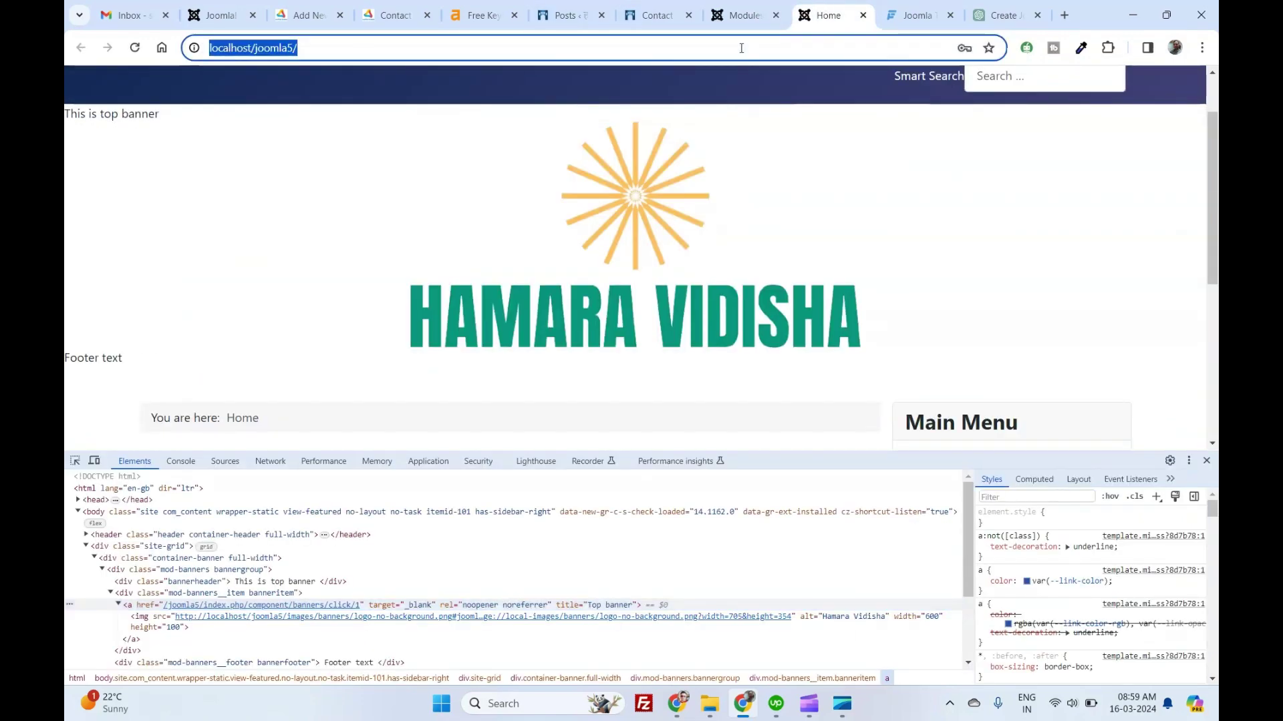
triple_click(103, 163)
triple_click(93, 359)
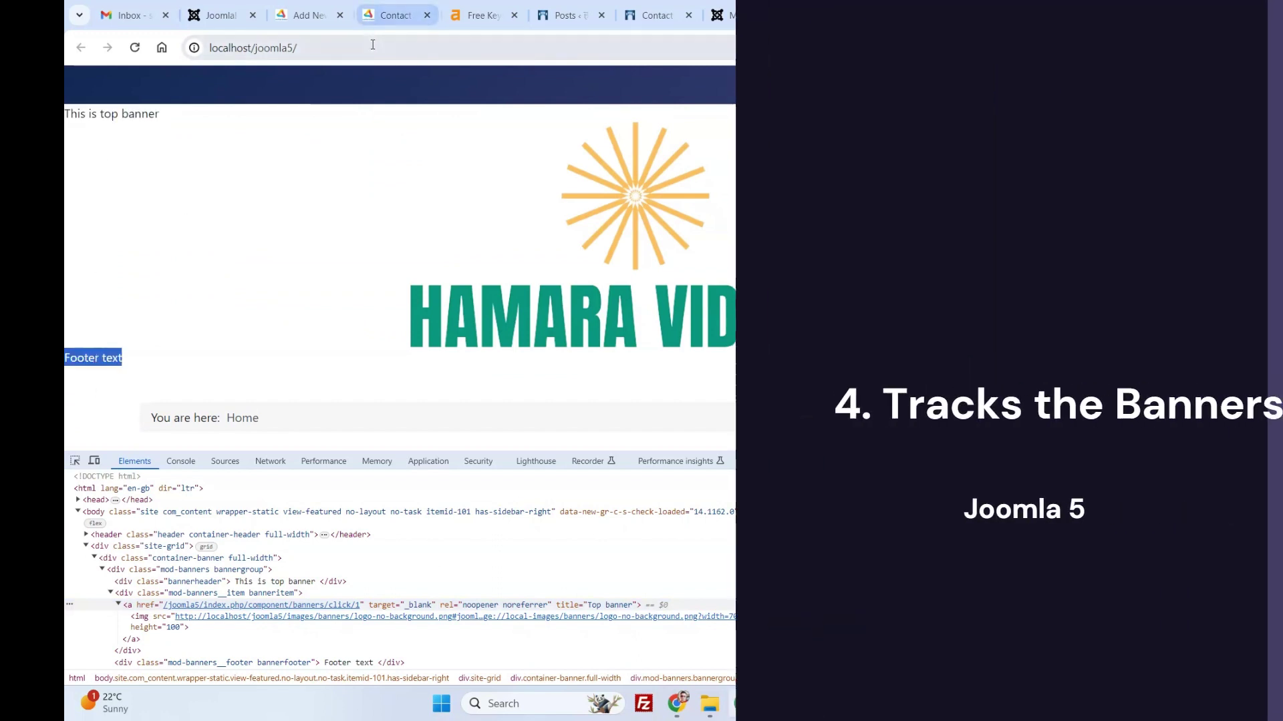
click(372, 44)
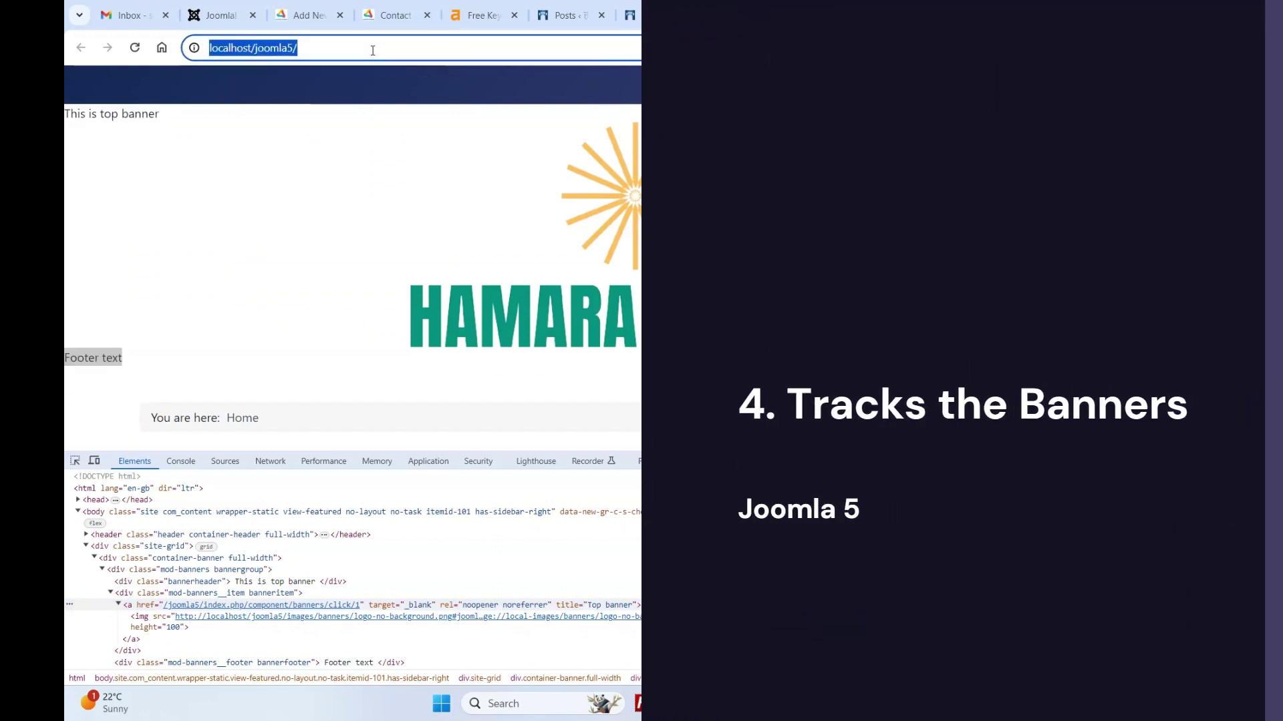
Reload the home page, then review Banners Tracks: Top banner, Joomla Client 1, 6 impressions, Youtube Promotion category.
key(Return)
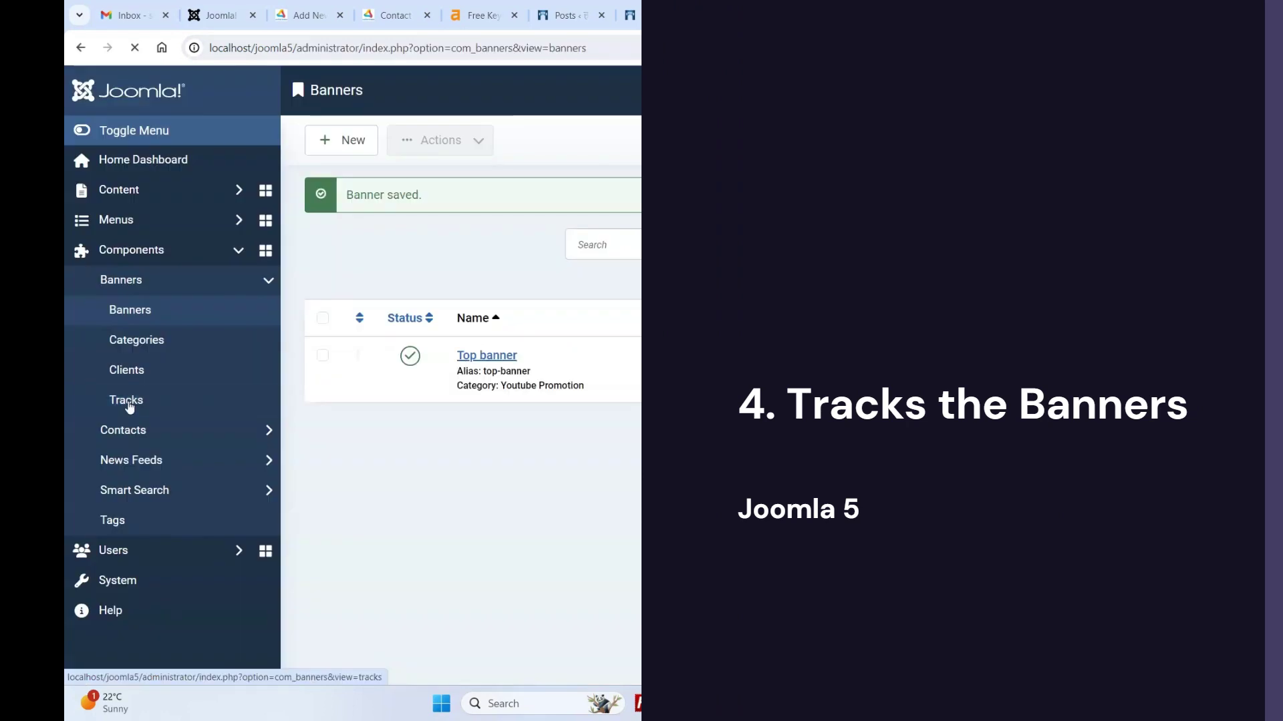
click(127, 403)
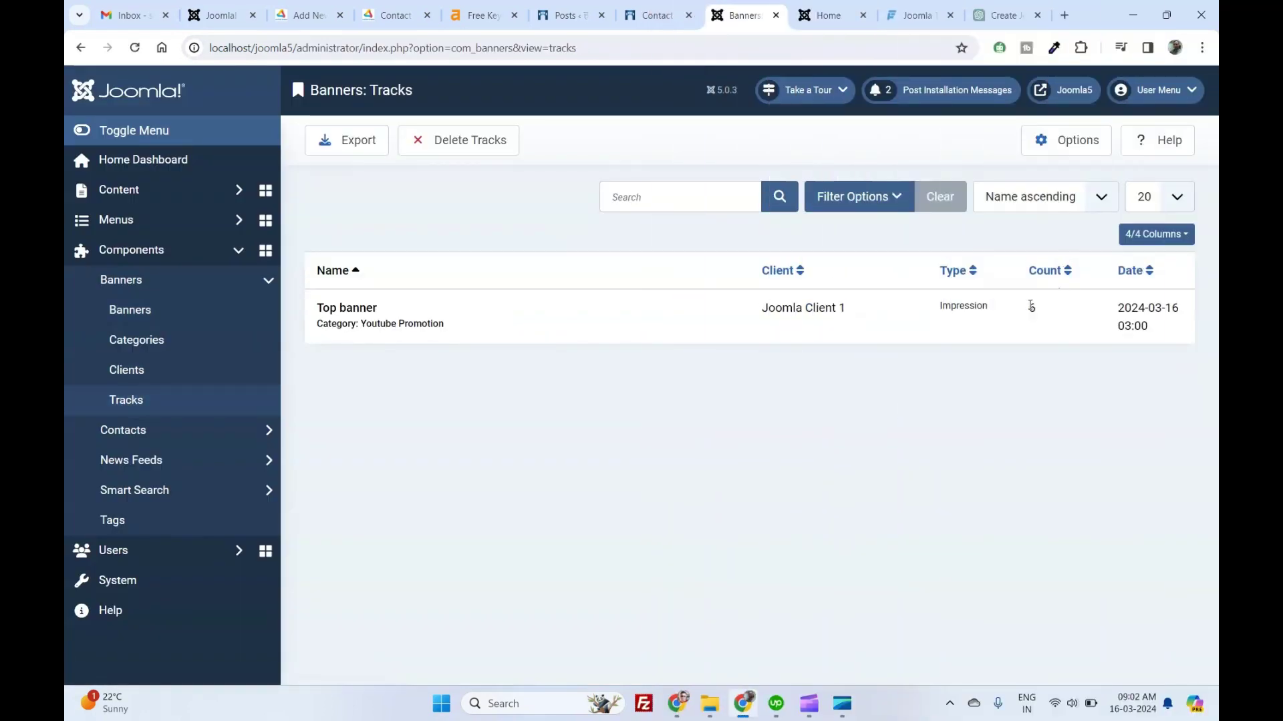
drag(1032, 309, 1049, 314)
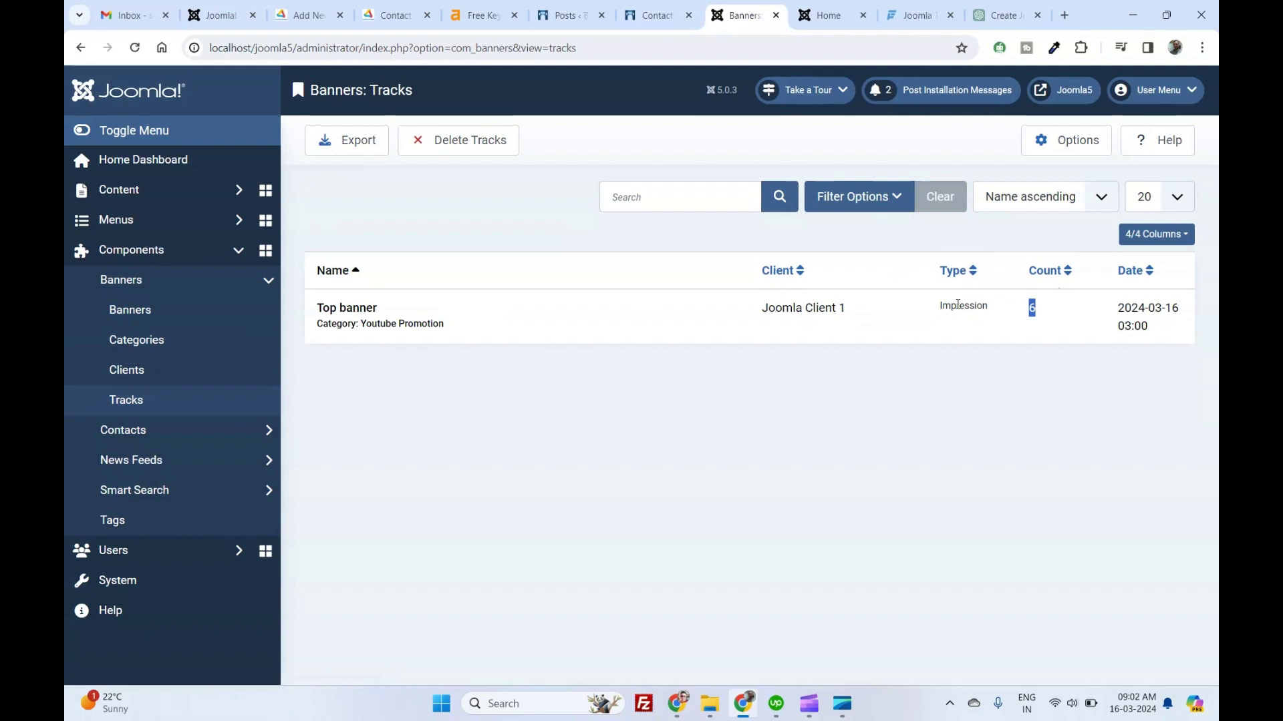
double_click(958, 304)
triple_click(836, 309)
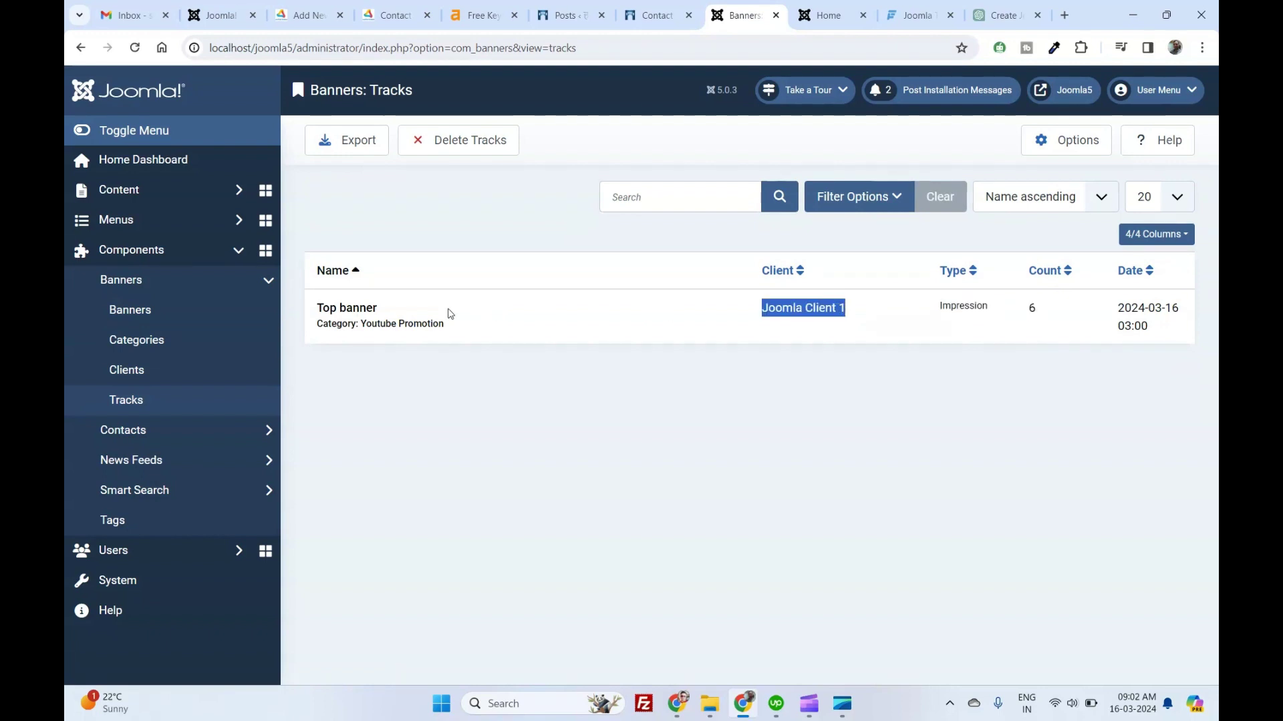
drag(322, 314, 415, 326)
double_click(415, 328)
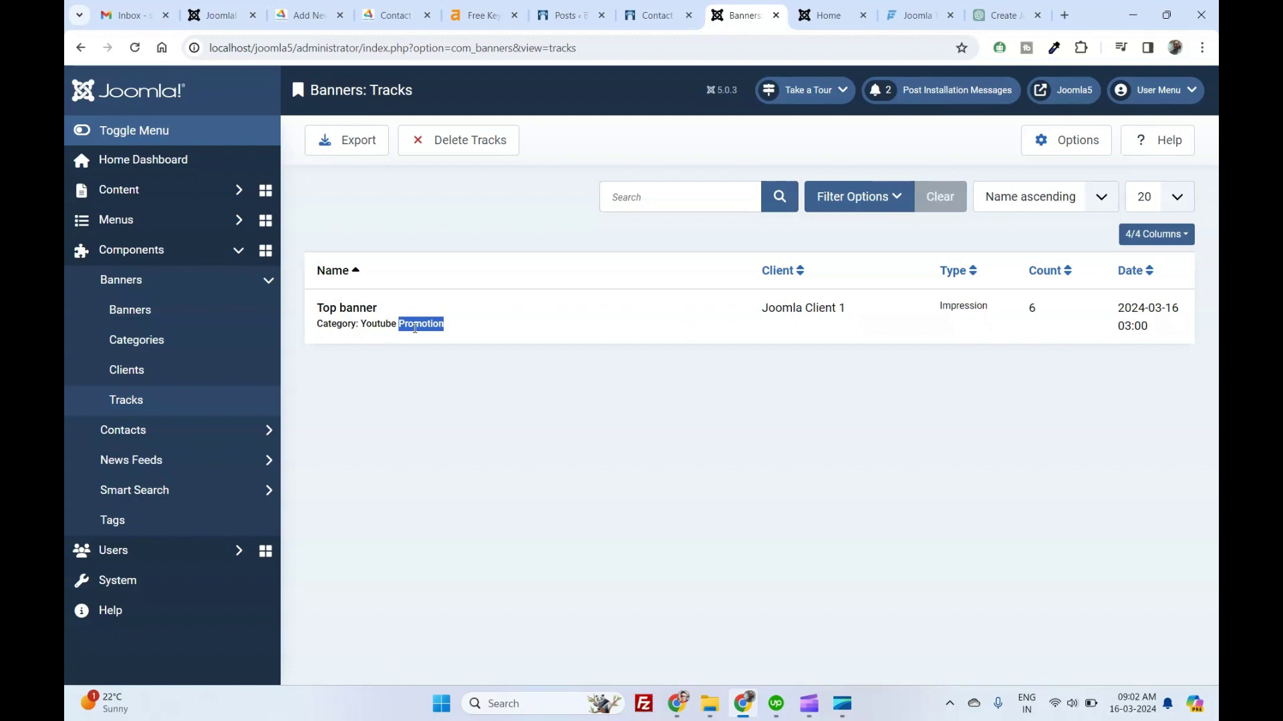
click(410, 463)
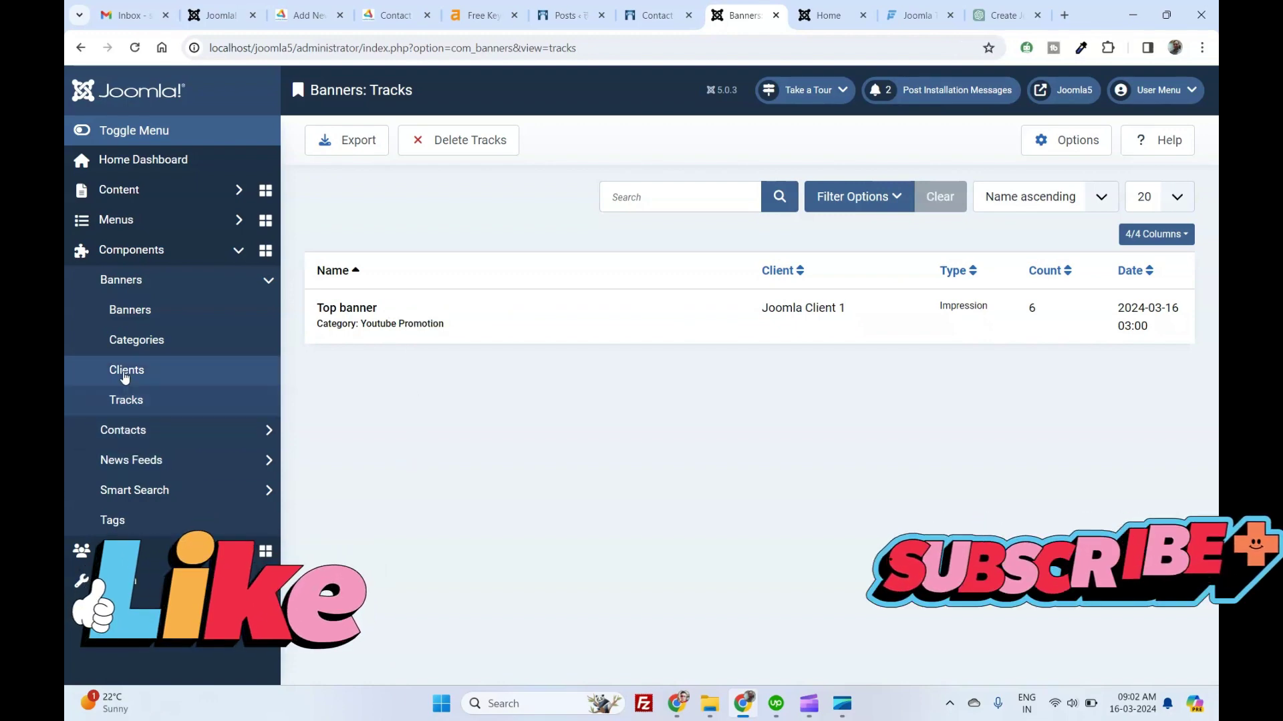